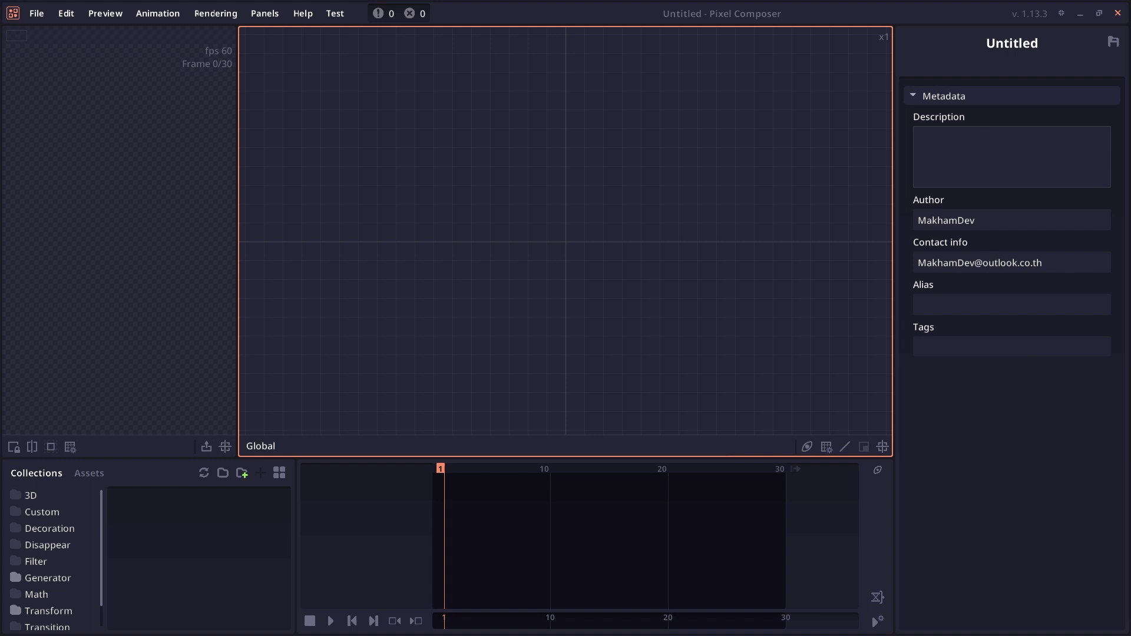
Import the five fruit images 01 to 05 as one image array node and show it in the preview.
drag(526, 232, 540, 248)
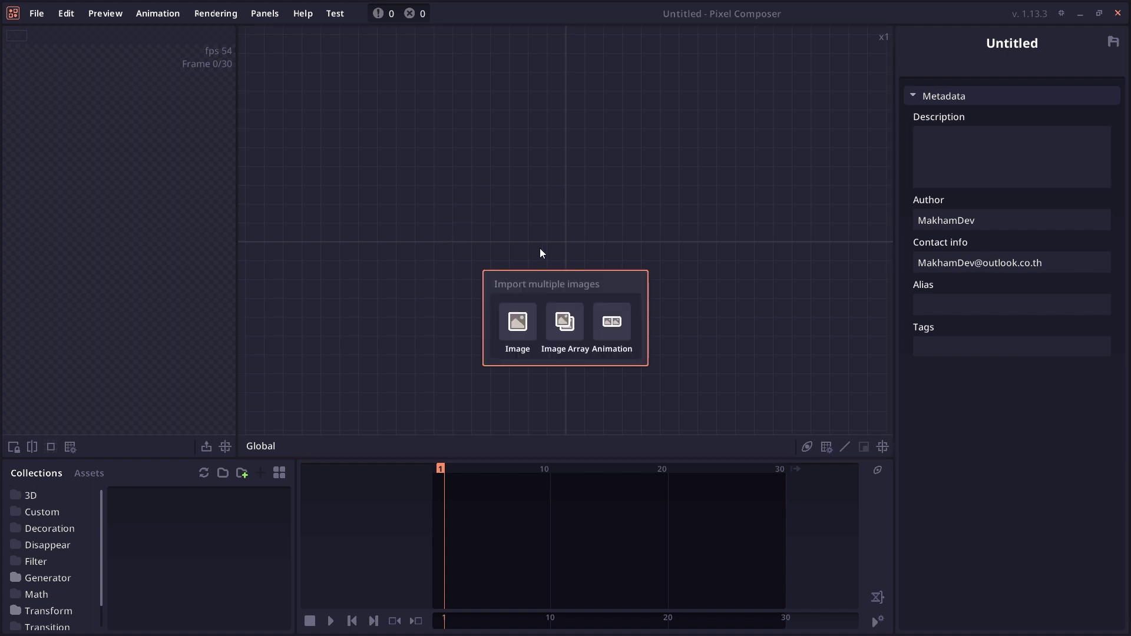
click(564, 334)
drag(564, 296, 576, 212)
drag(584, 156, 600, 204)
double_click(599, 199)
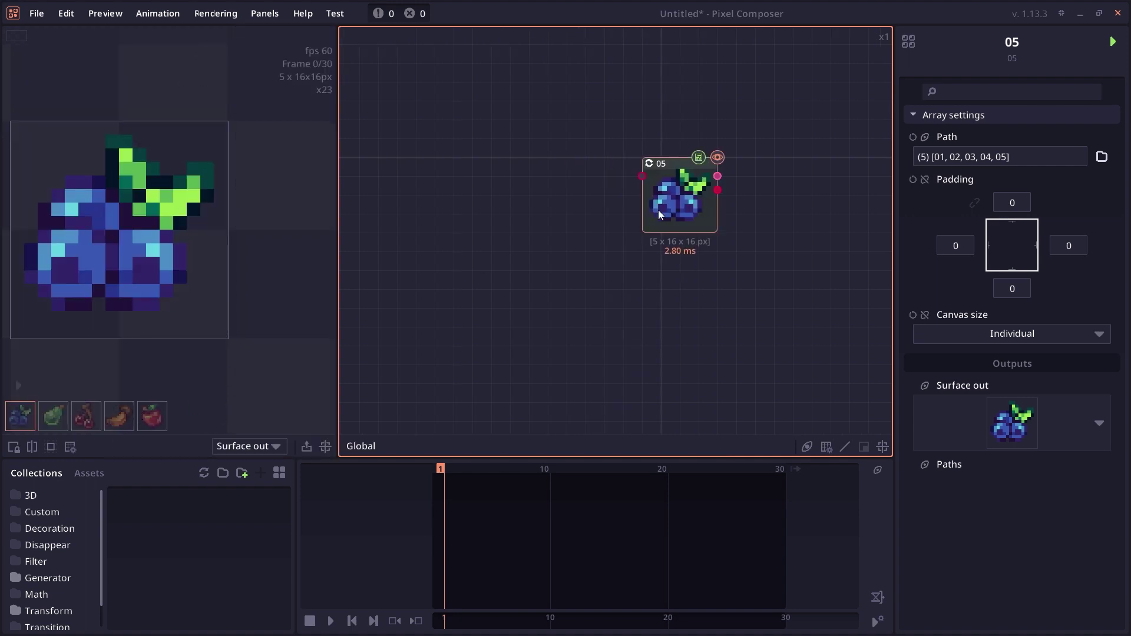
double_click(659, 211)
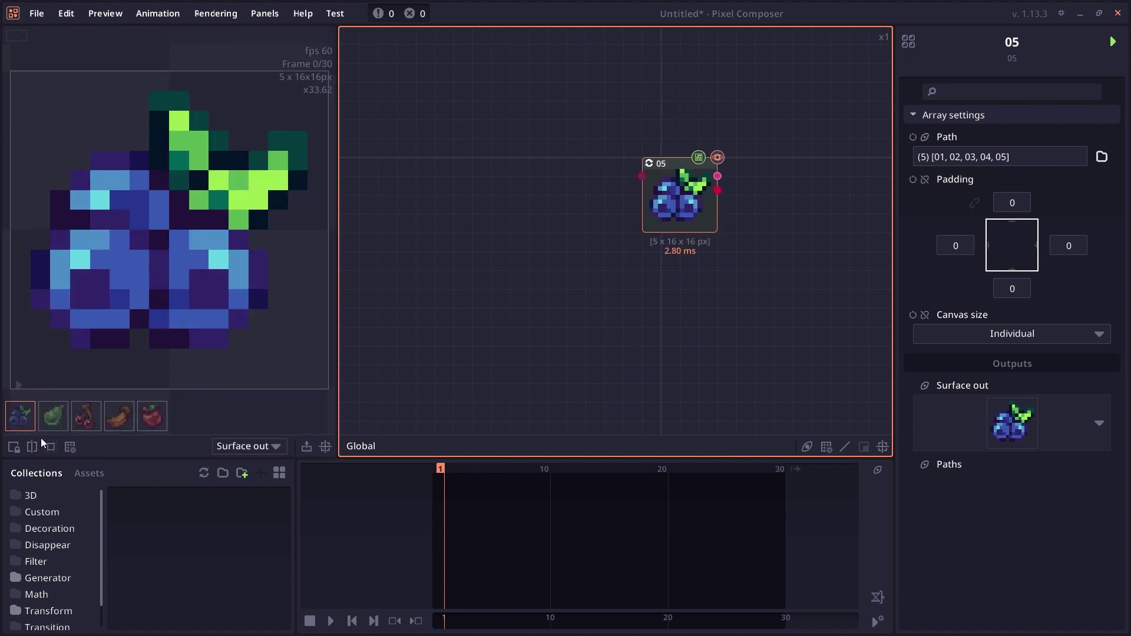
Look through the individual fruit images of the array in the preview.
click(119, 416)
click(152, 415)
click(116, 415)
click(90, 416)
click(59, 417)
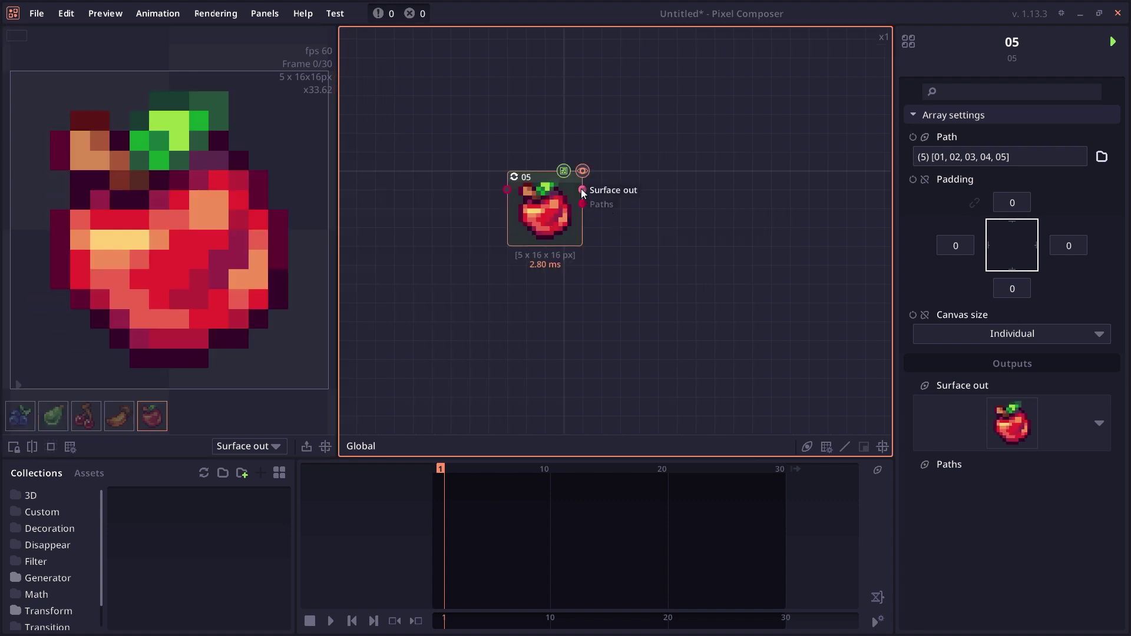
Dismiss the list of nodes for the array's Surface out and save the project.
drag(583, 190, 639, 159)
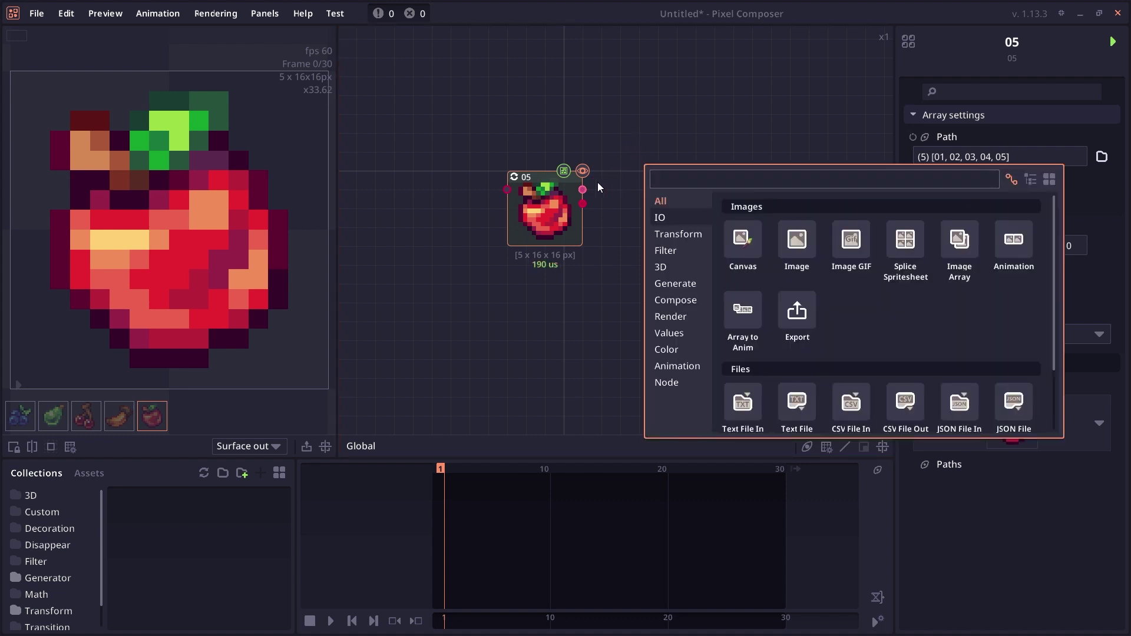
click(606, 191)
key(ctrl+s)
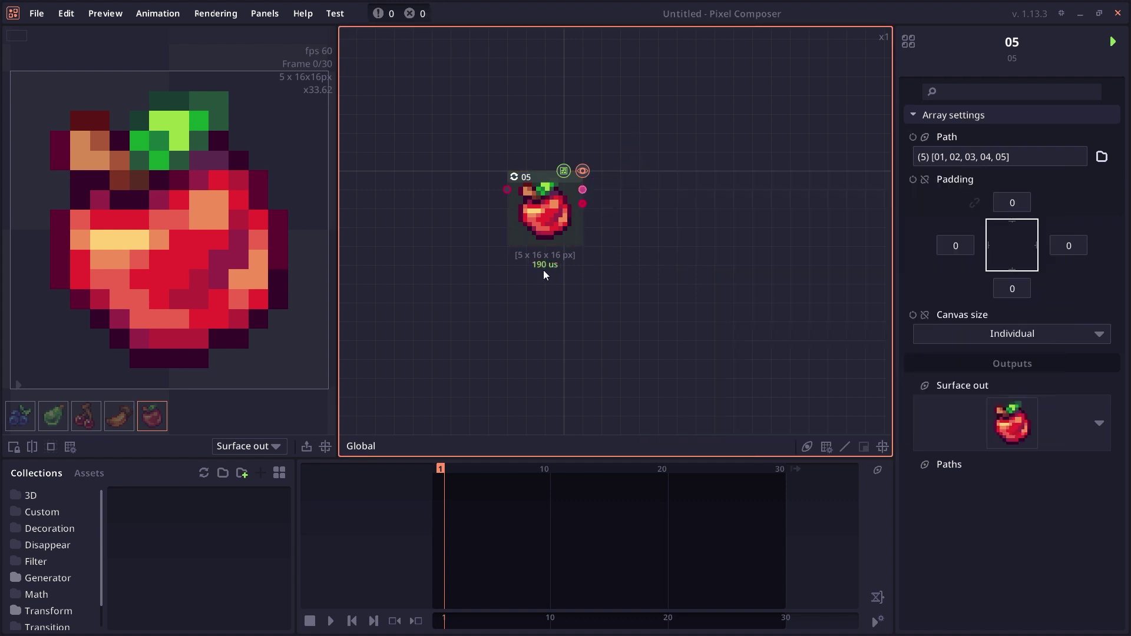
Add a Number node below the image array node and inspect the connectors on both nodes.
key(1)
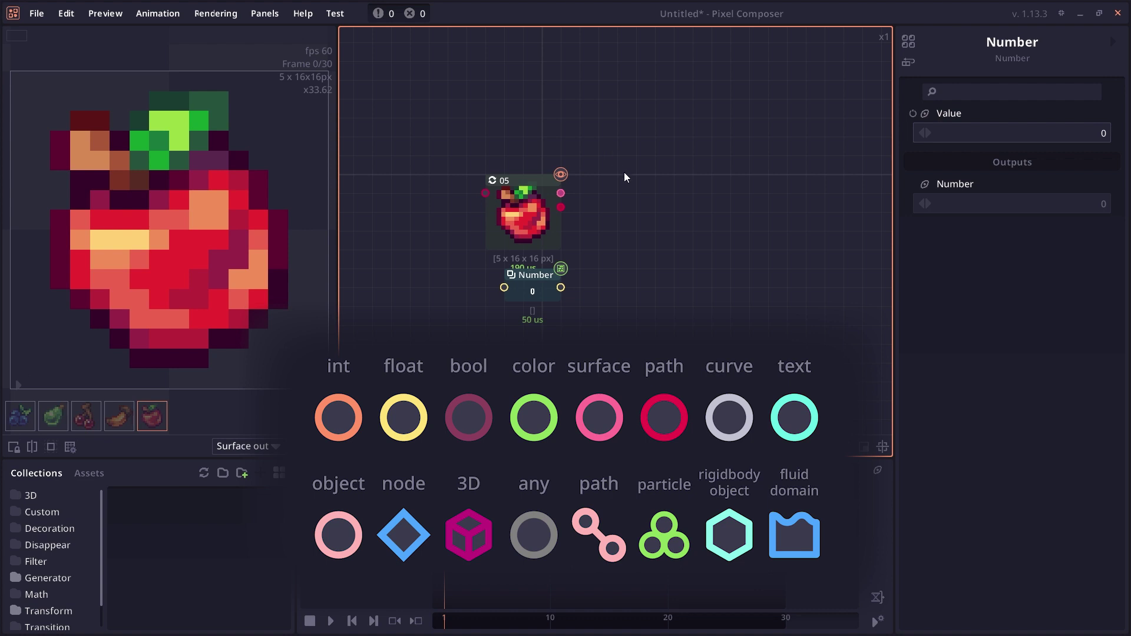
scroll(578, 285, up, 3)
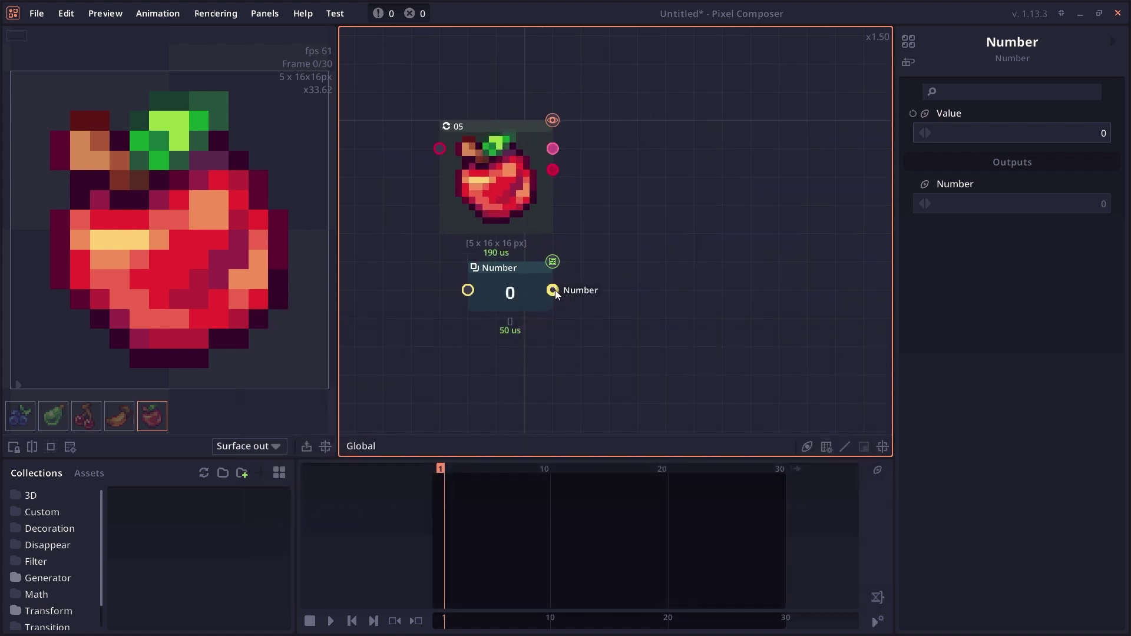
drag(551, 294, 564, 308)
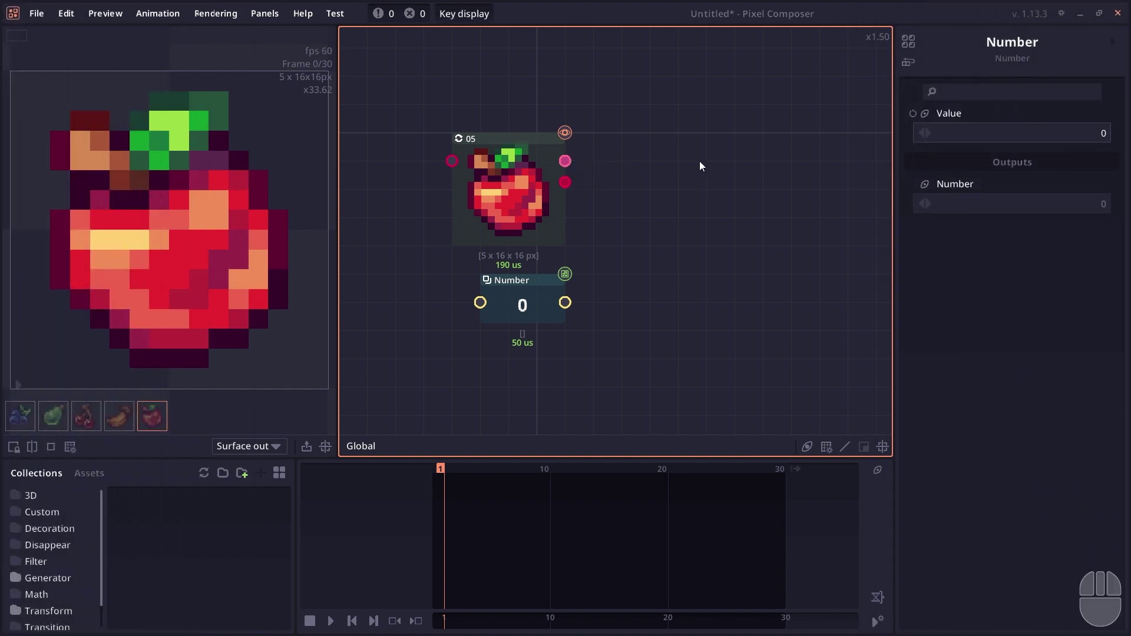
key(shift)
mouse_move(567, 159)
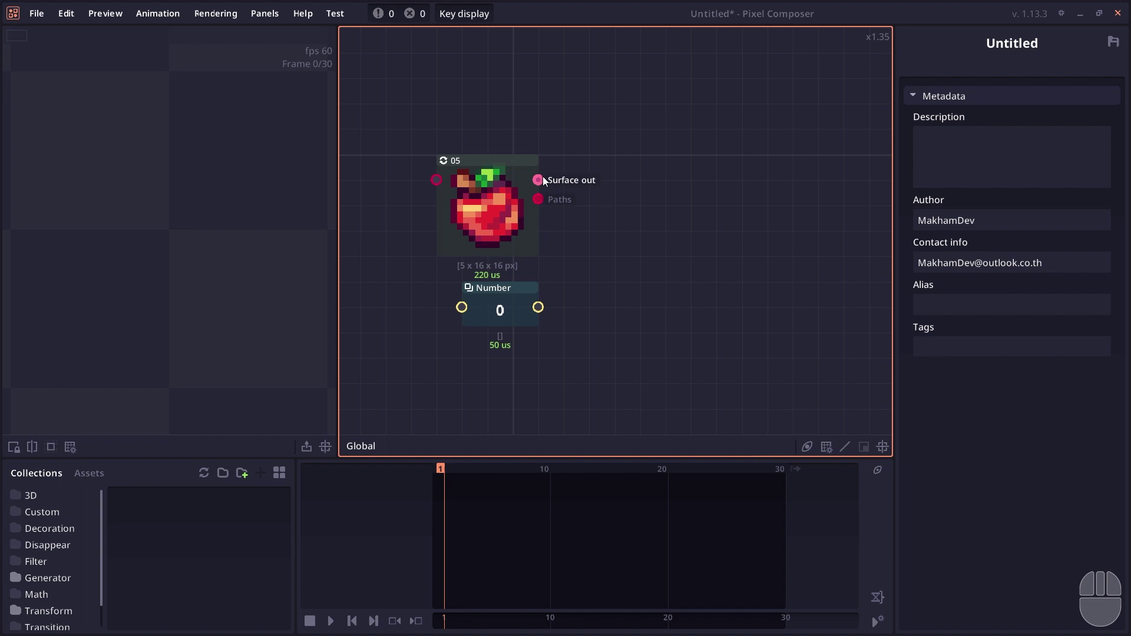
Add an Outline node and connect the image array's Surface out to its surface input.
double_click(634, 183)
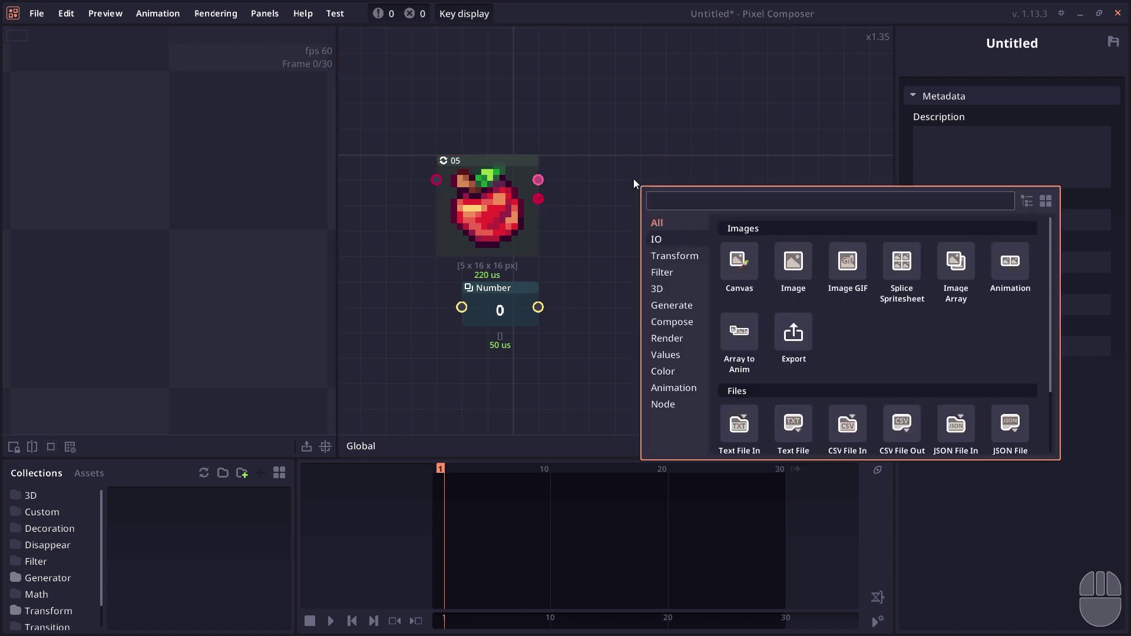
text(out)
key(Return)
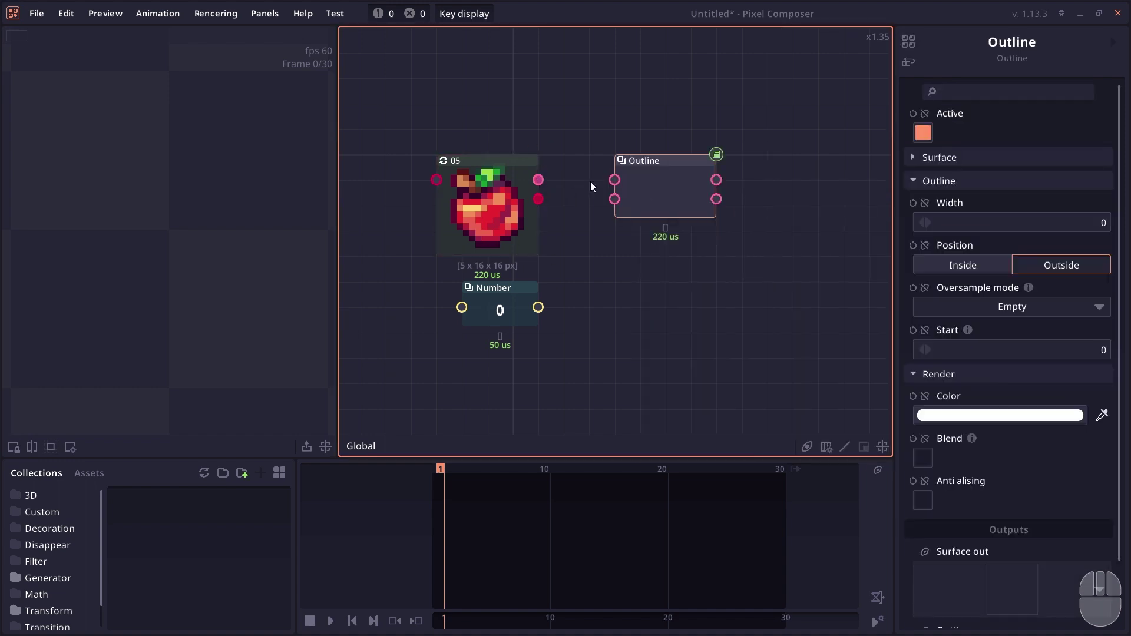
drag(540, 179, 638, 212)
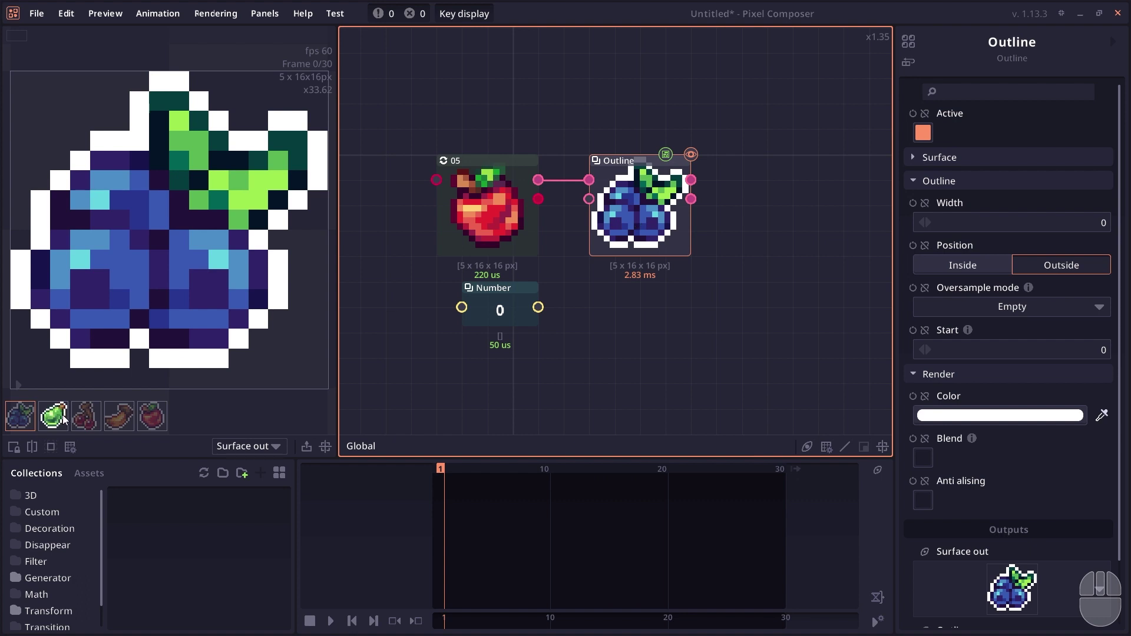
Preview the outlined versions of the different fruits in the array, ending on the apple.
click(53, 415)
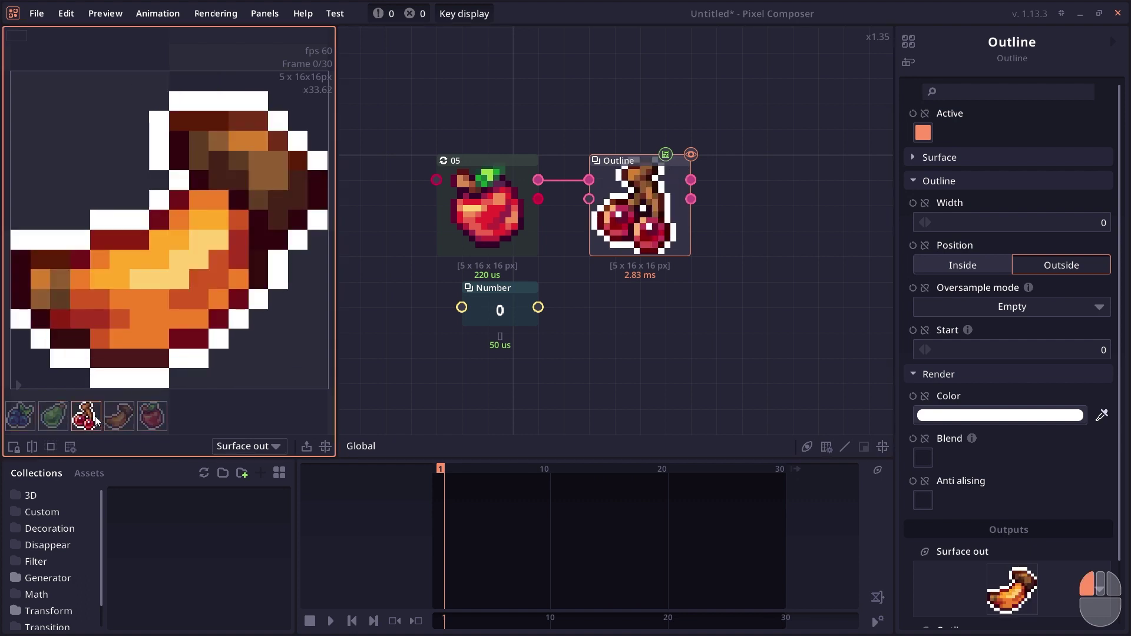
click(152, 415)
scroll(603, 165, up, 2)
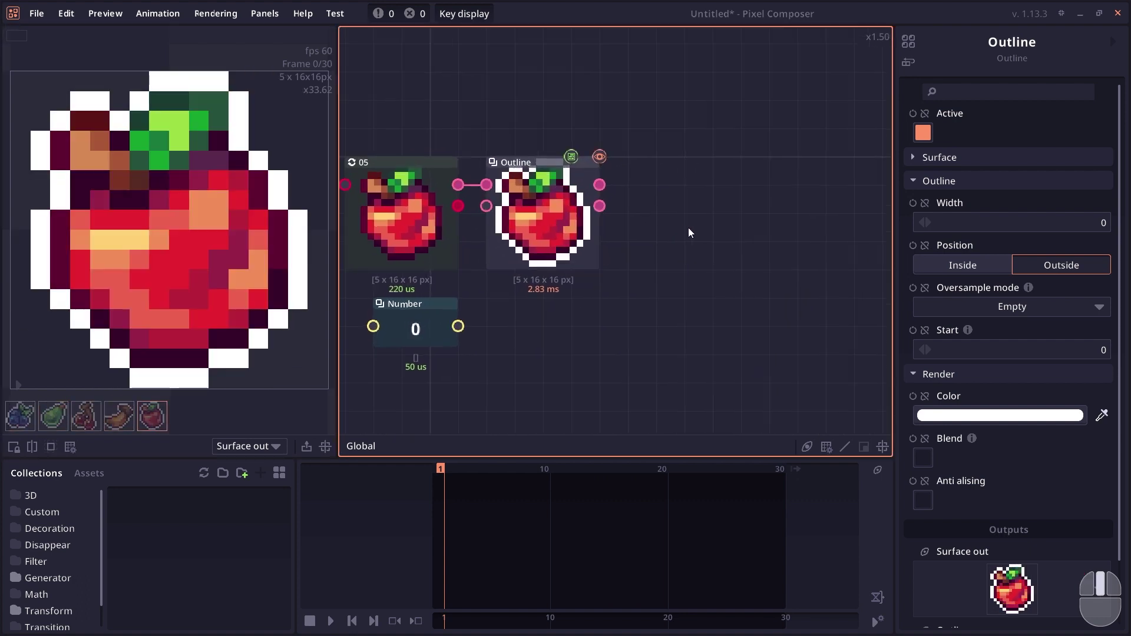
Add an Export node fed by the Outline node's Surface out.
drag(608, 187, 641, 183)
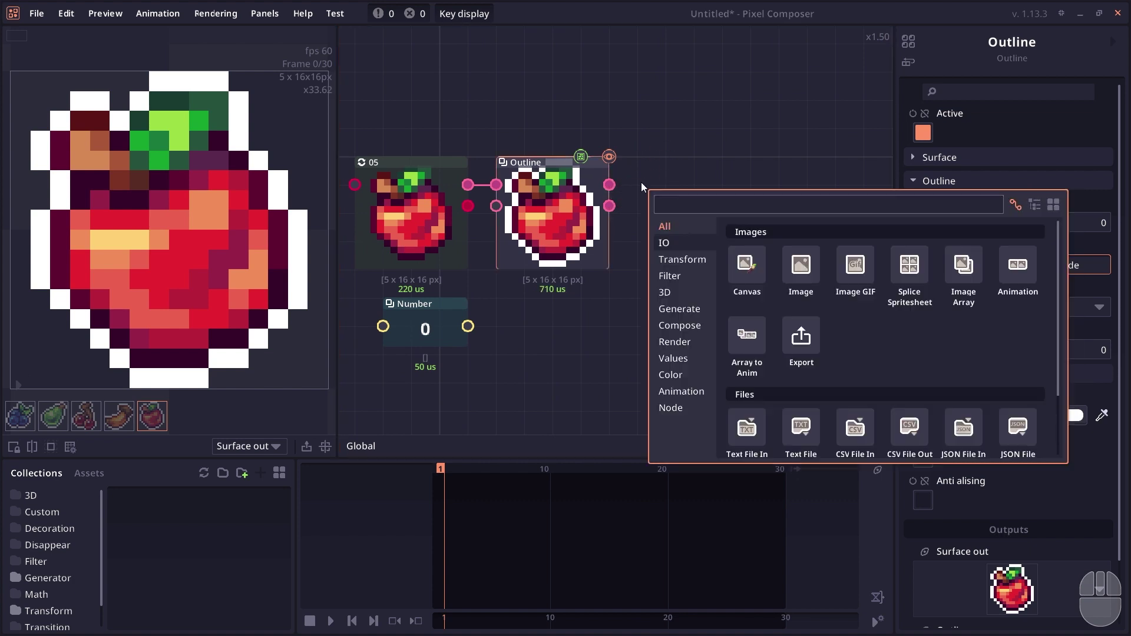
text(export)
key(Return)
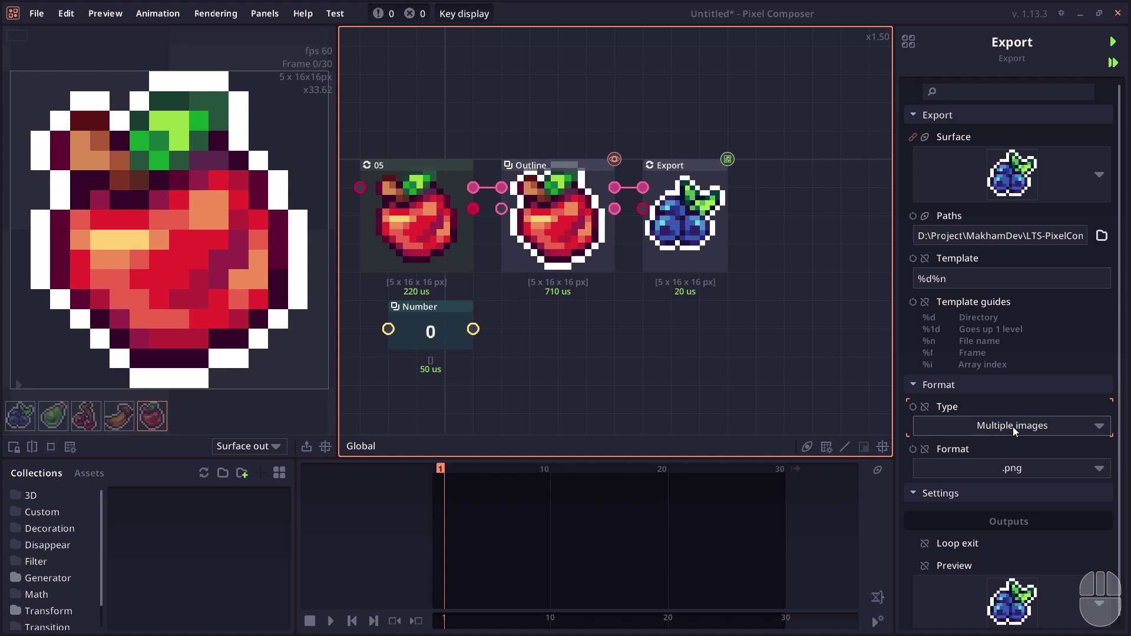
Run the export from the Export node and check export.png in the amo folder in File Explorer.
click(1113, 42)
key(alt+Tab)
drag(724, 68, 713, 65)
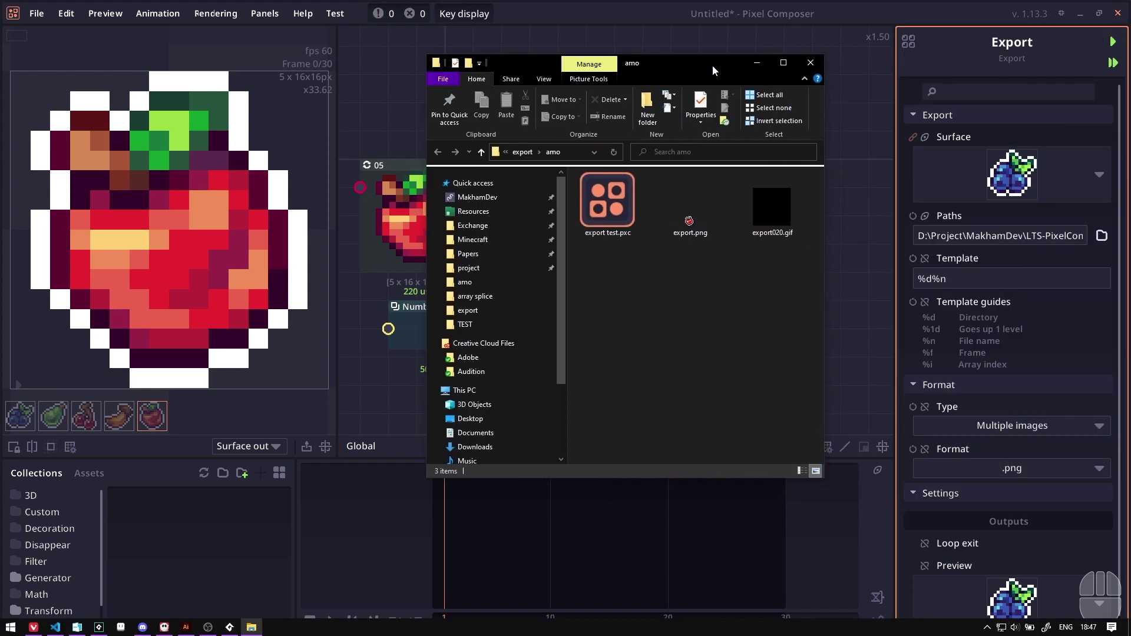
click(687, 229)
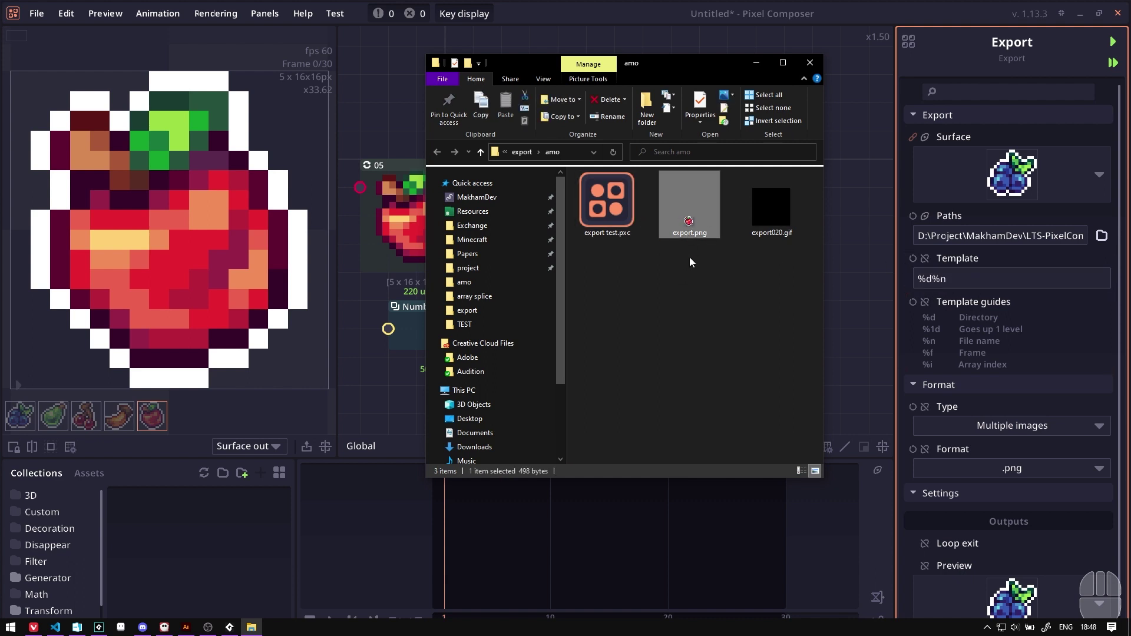
drag(666, 62, 1130, 195)
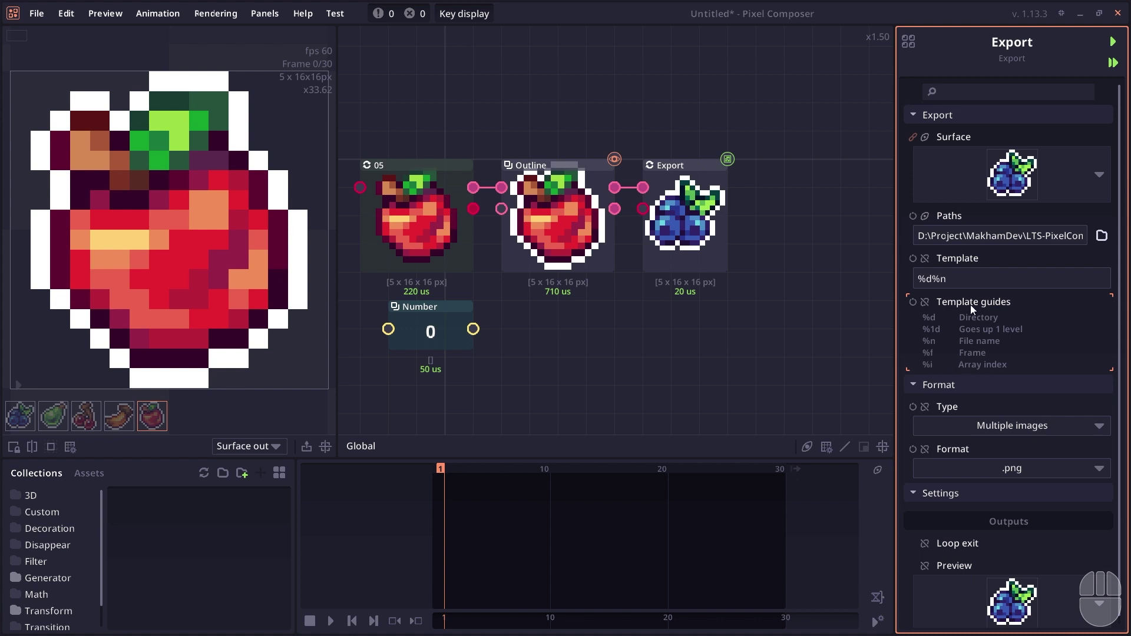
Set the Export node's file name template to %d%n%i and export all.
click(961, 280)
text(%i)
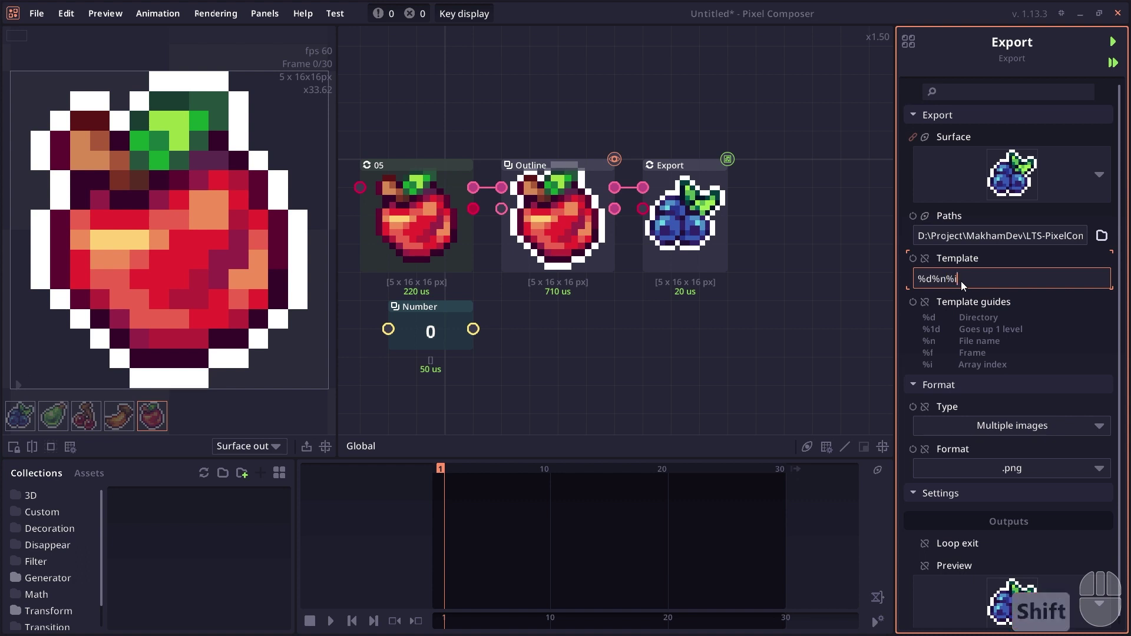
key(Return)
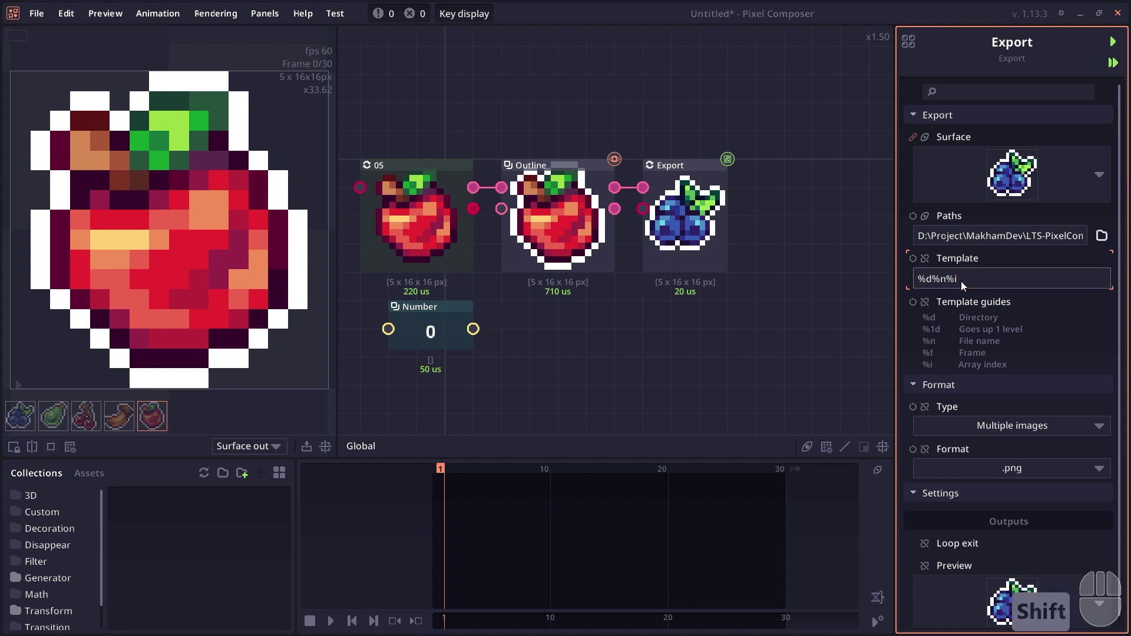
click(1113, 63)
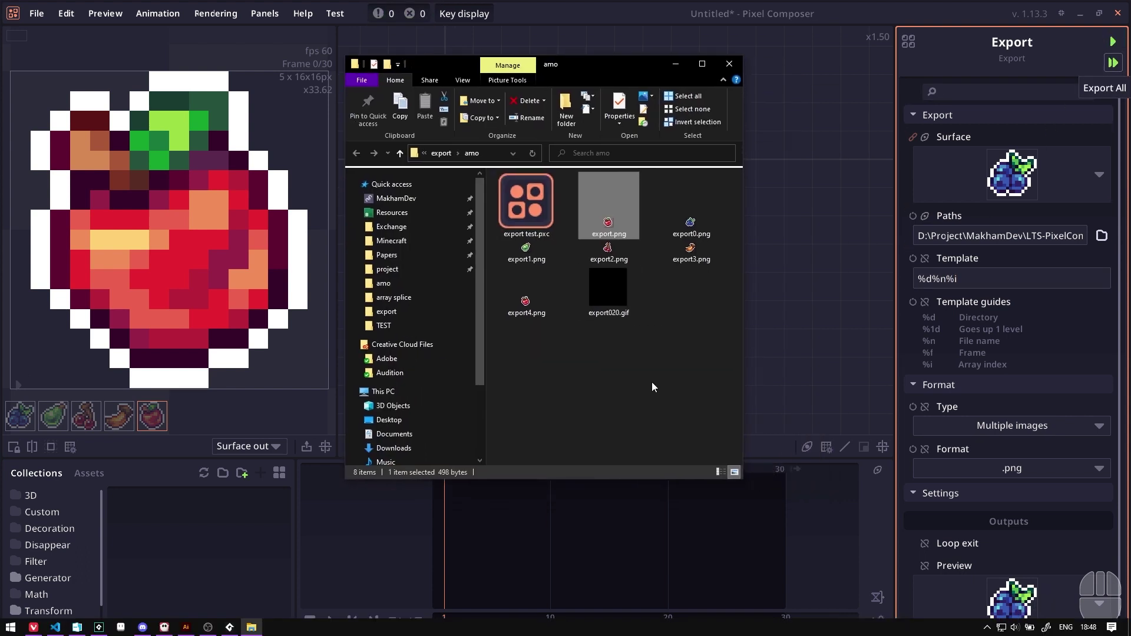
Check the numbered PNG files export0 to export4 in the amo folder and return to Pixel Composer.
click(653, 386)
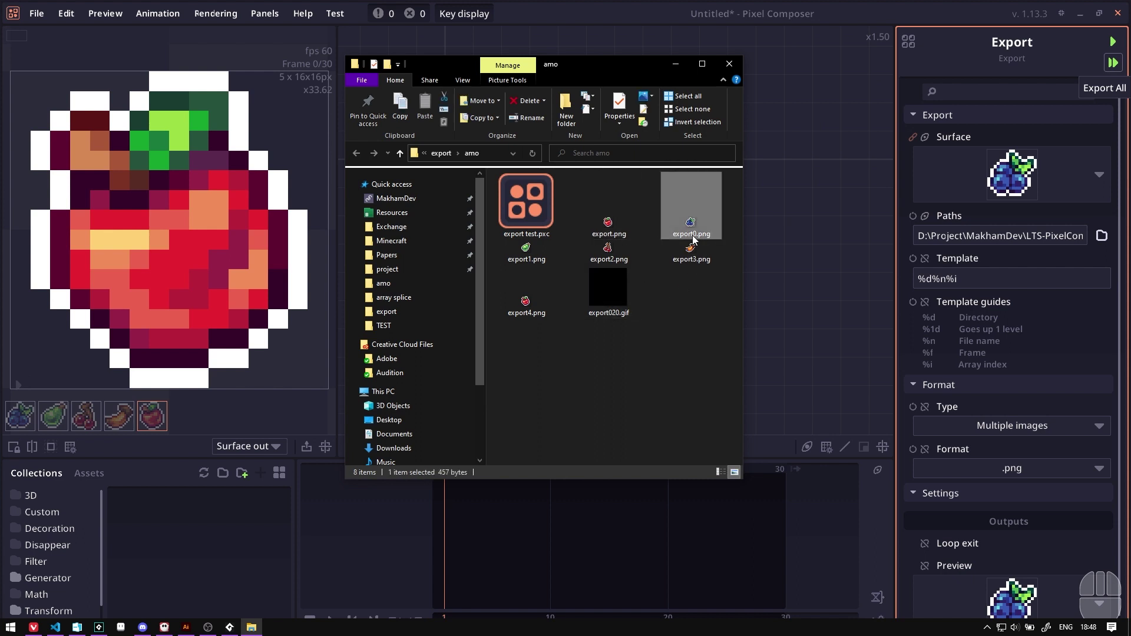
click(684, 264)
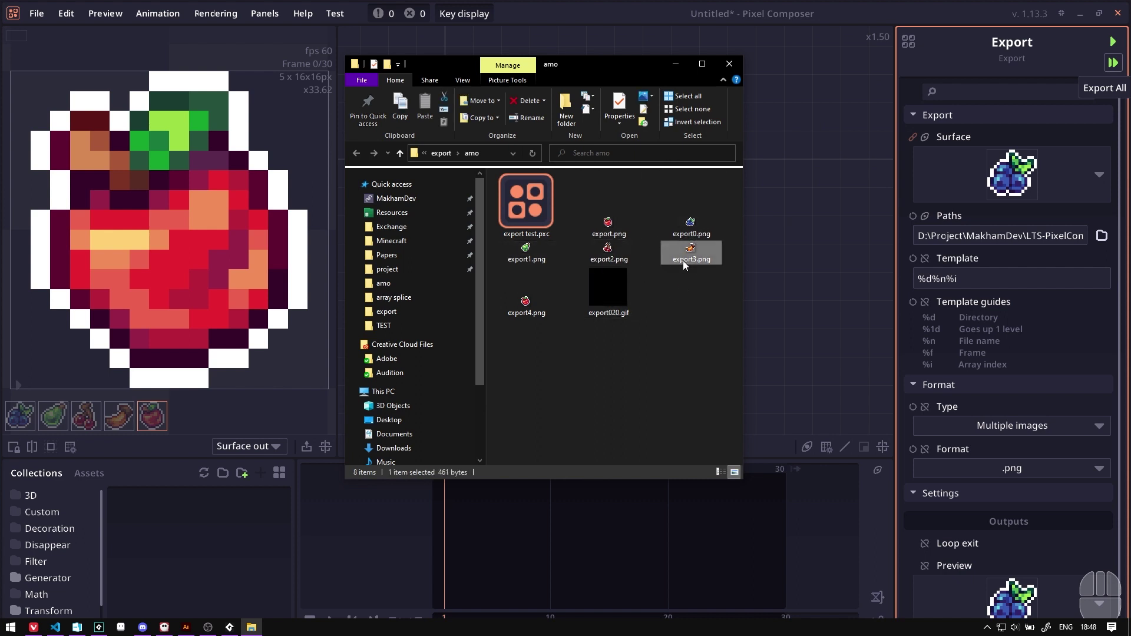
click(525, 312)
key(alt+Tab)
Remove the Number node and space the Outline and Export nodes farther apart in the graph.
drag(642, 336, 714, 303)
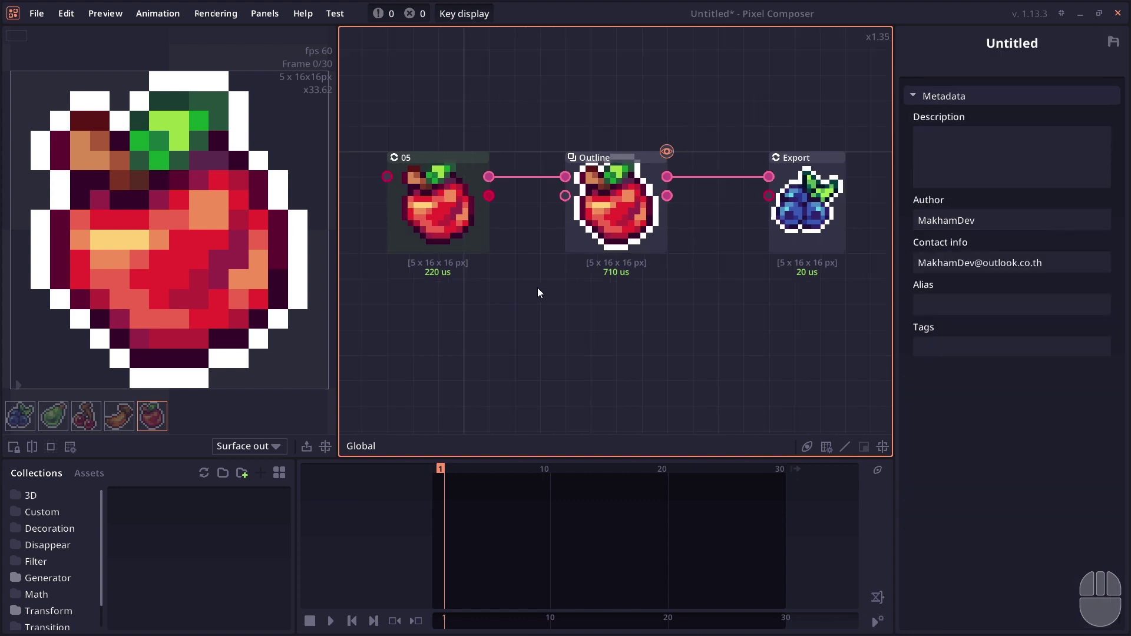
double_click(538, 288)
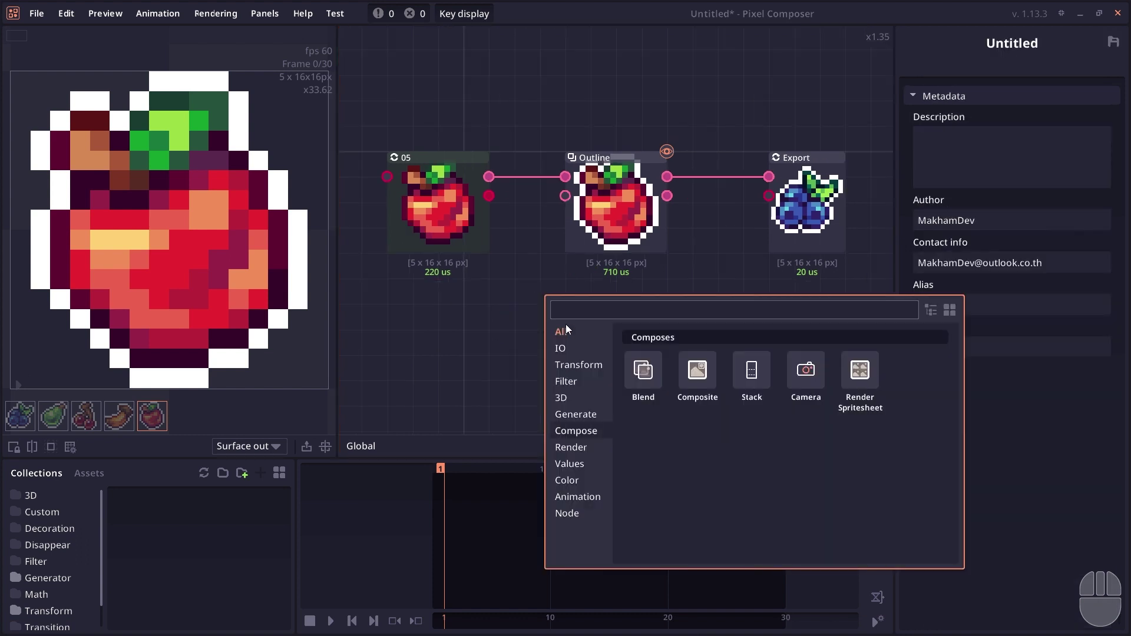
click(493, 361)
scroll(560, 147, up, 1)
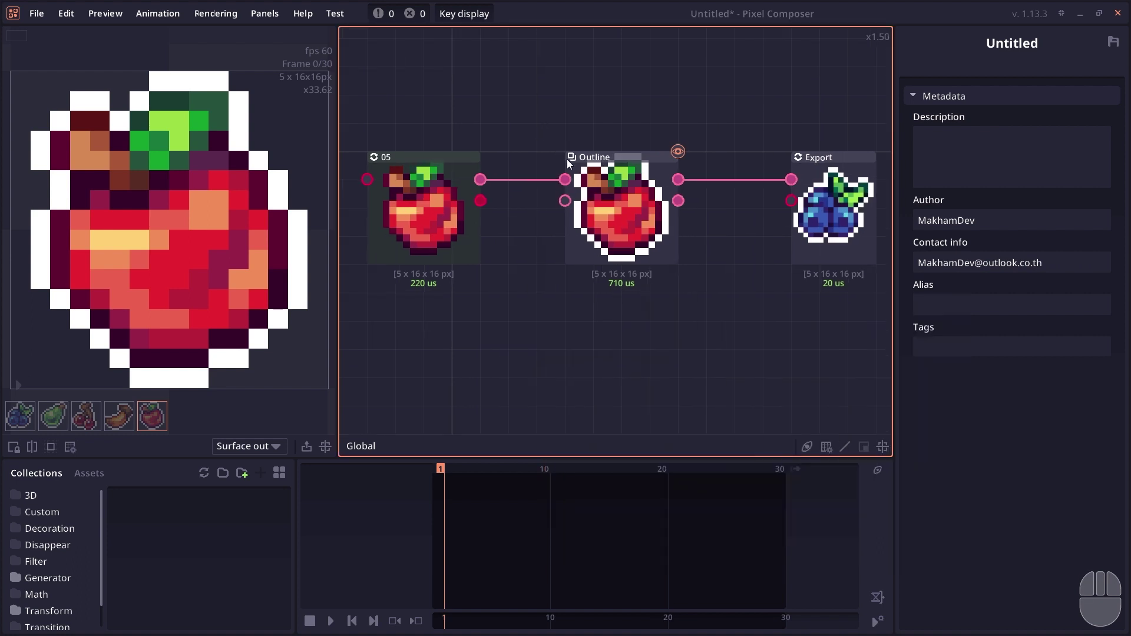
Inspect the properties of the Outline node and the image array node.
click(567, 157)
click(572, 160)
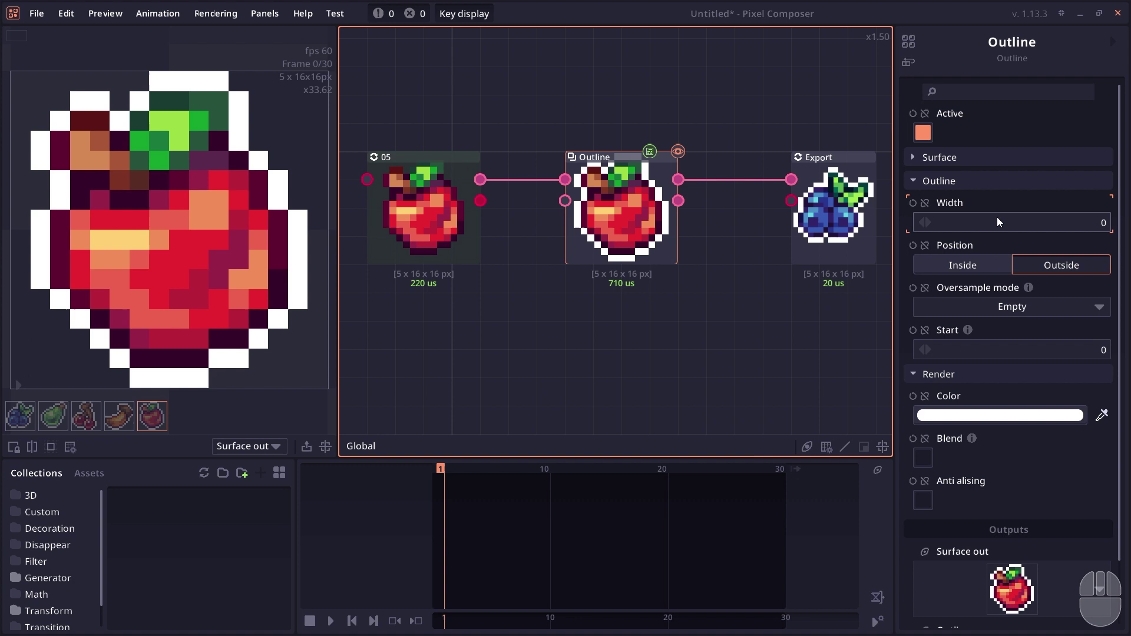
scroll(997, 222, down, 2)
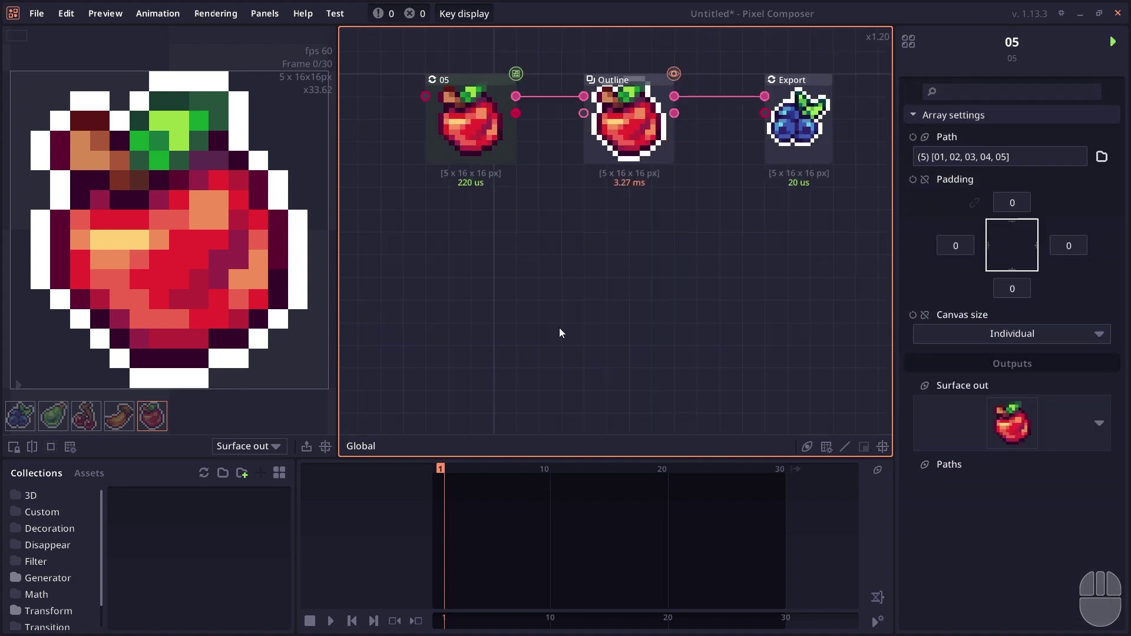
Import fruit images 06, 07, 08 and 09 as separate image nodes and move them together below the existing nodes.
drag(560, 345, 562, 317)
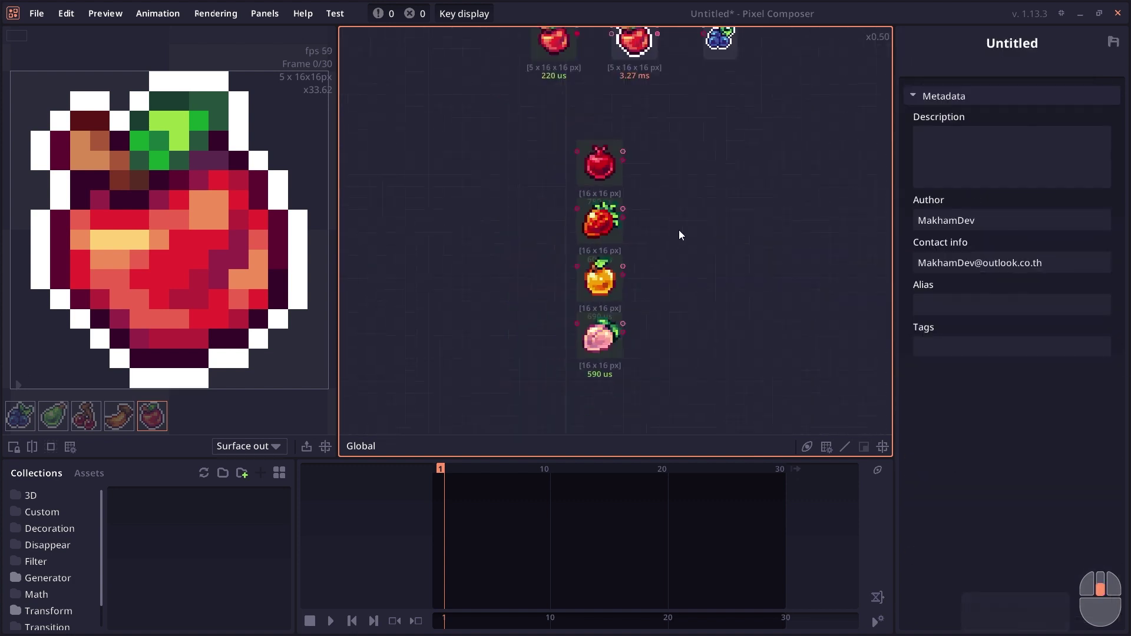
scroll(680, 235, up, 1)
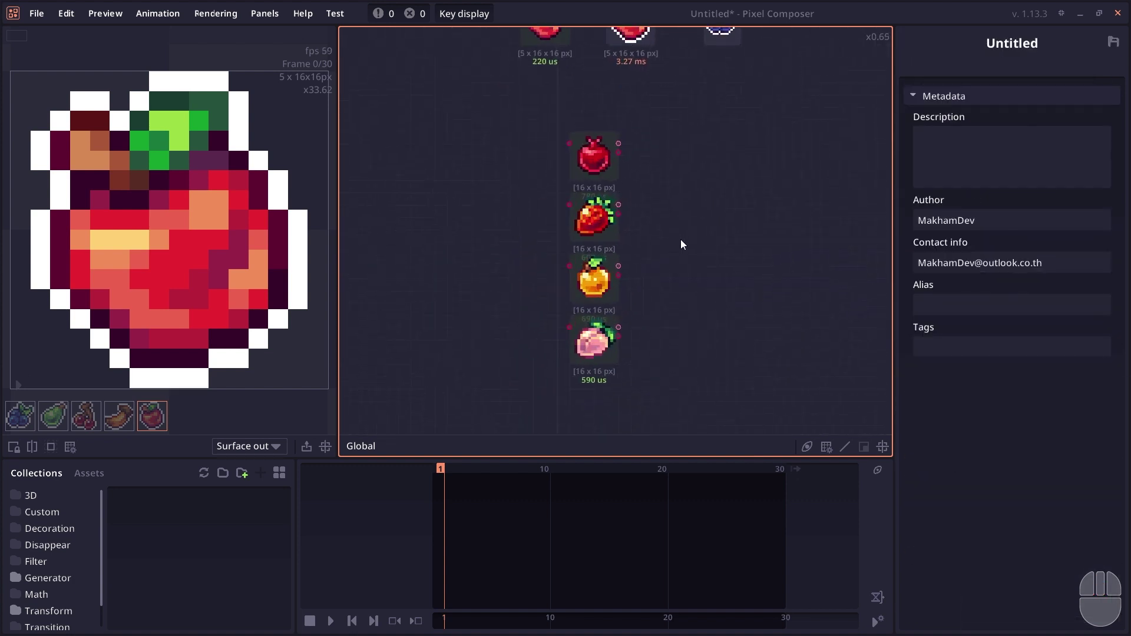
drag(533, 143, 582, 387)
drag(586, 348, 548, 348)
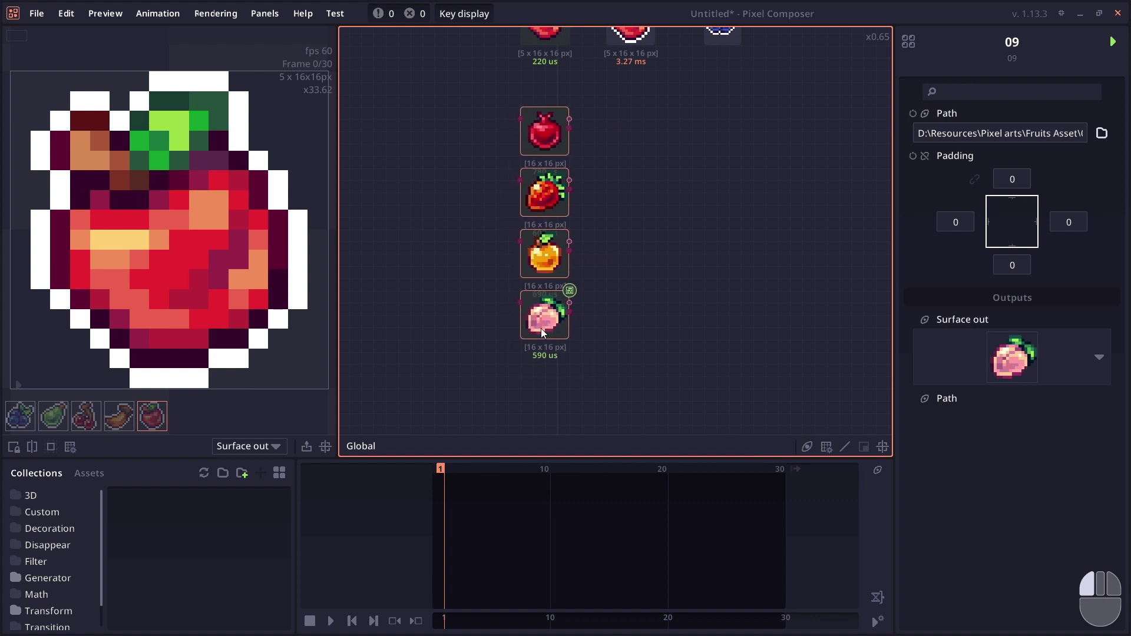
scroll(606, 204, up, 1)
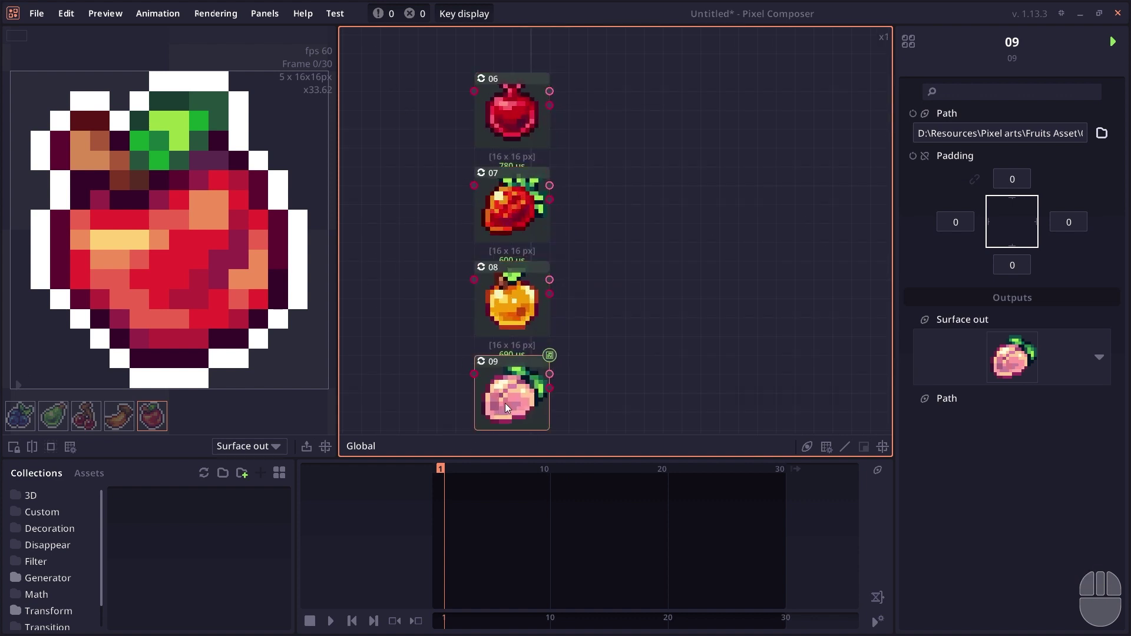
Add an empty Array node to the right of the four fruit image nodes.
drag(649, 210, 621, 182)
right_click(675, 111)
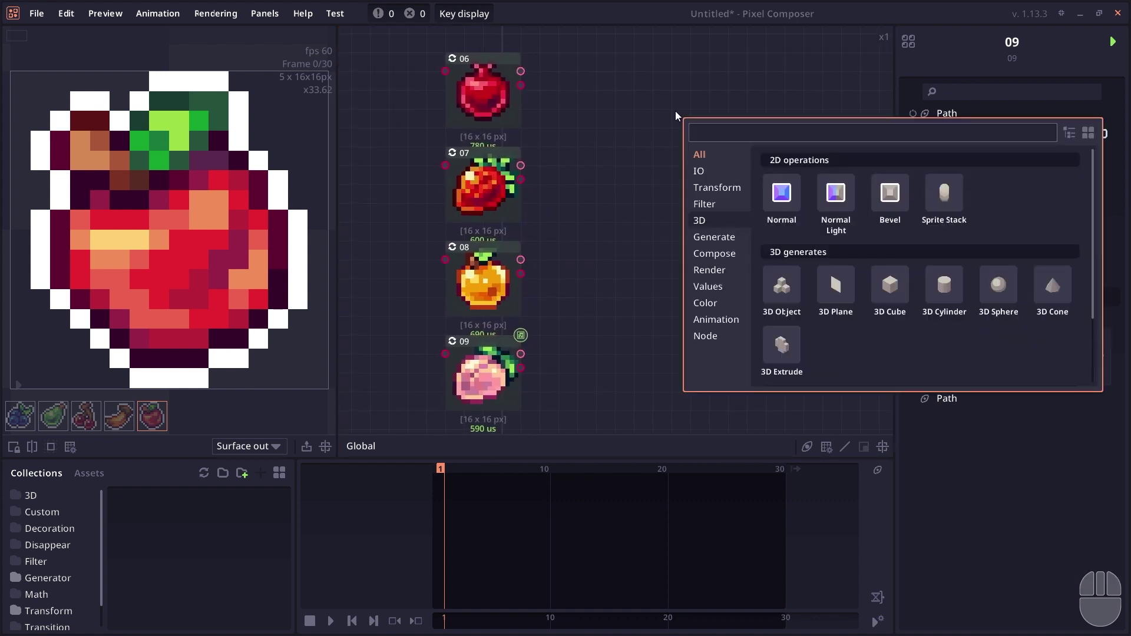
text(array)
key(Return)
click(699, 114)
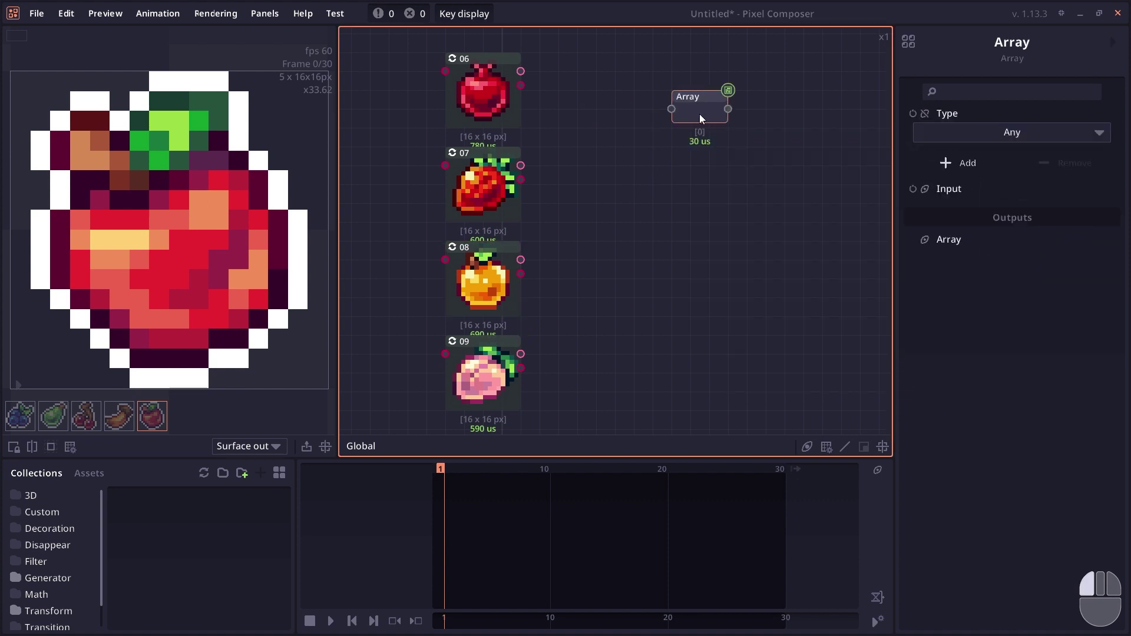
Connect the surface outputs of fruit nodes 06, 07, 08 and 09 to the Array node and preview its output.
drag(521, 71, 703, 127)
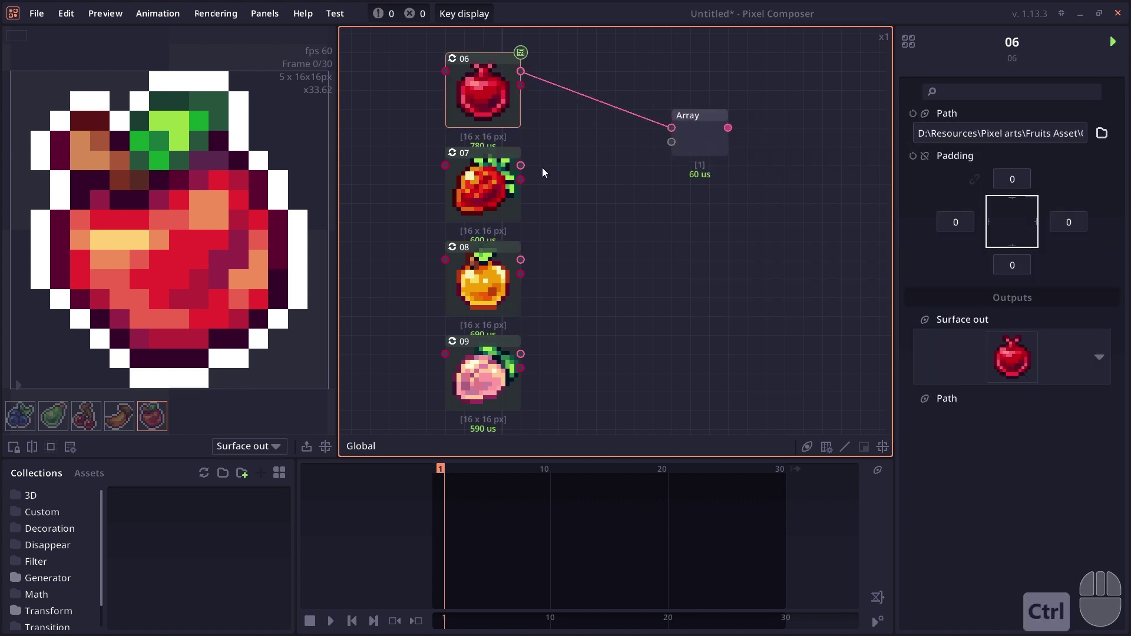
drag(521, 166, 672, 142)
drag(521, 260, 672, 157)
drag(519, 354, 514, 356)
ctrl+click(520, 354)
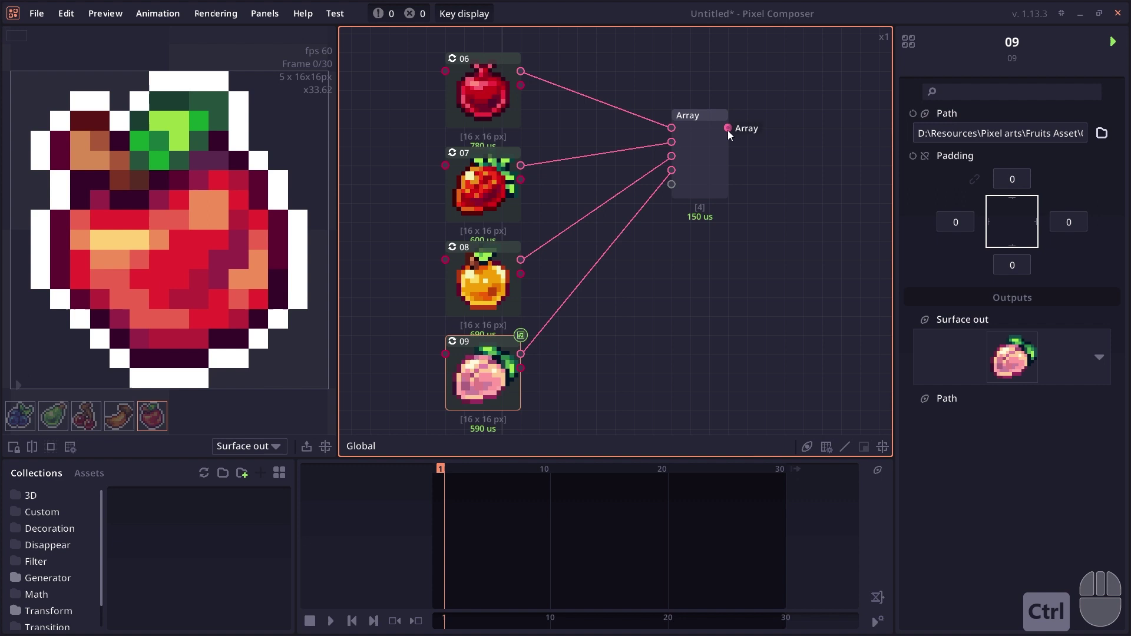
key(shift)
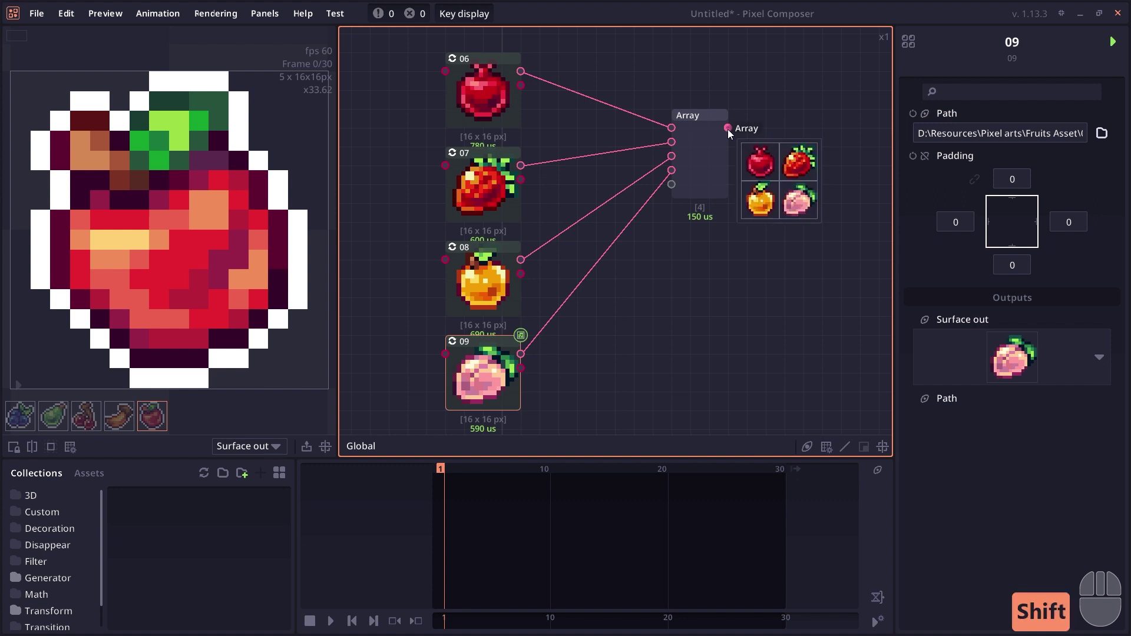
Replace the Array node with one generated from the four selected fruit image nodes, and delete that one too.
click(703, 147)
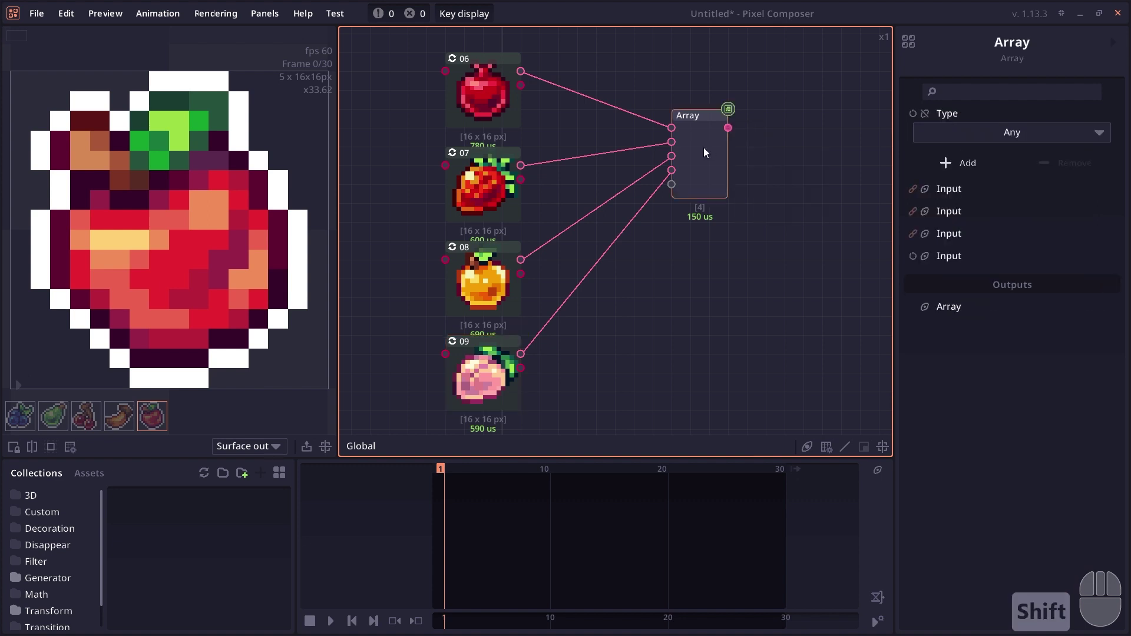
key(Delete)
drag(565, 60, 452, 381)
right_click(483, 174)
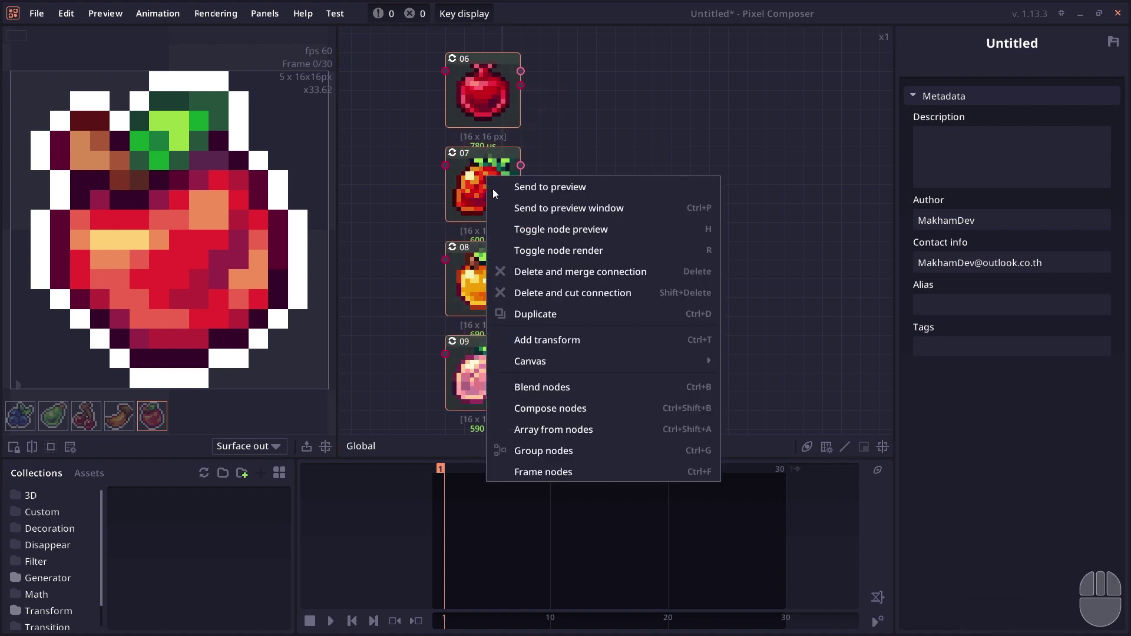
click(700, 434)
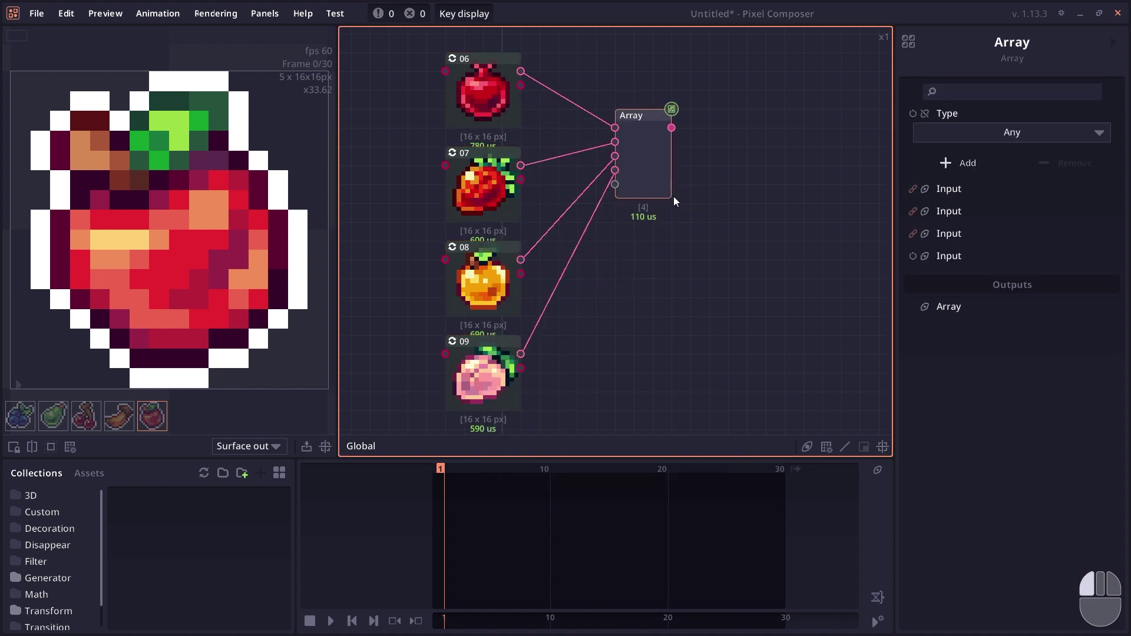
drag(653, 171, 633, 208)
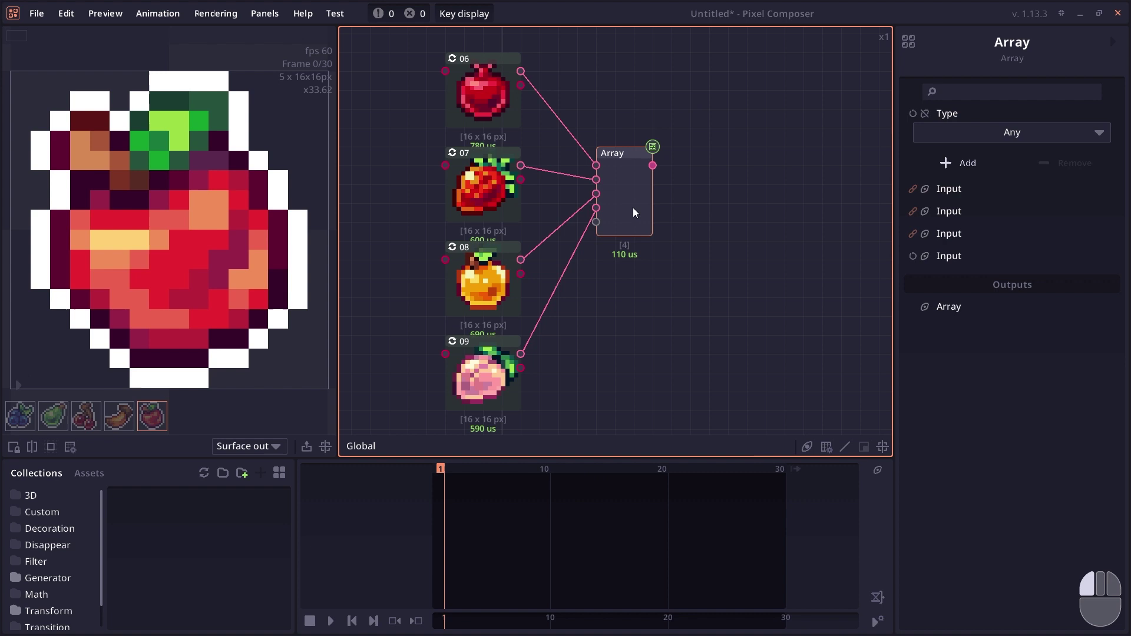
key(Delete)
Keep the new Array node's type at Any and connect the second and third Number nodes to its inputs.
click(971, 136)
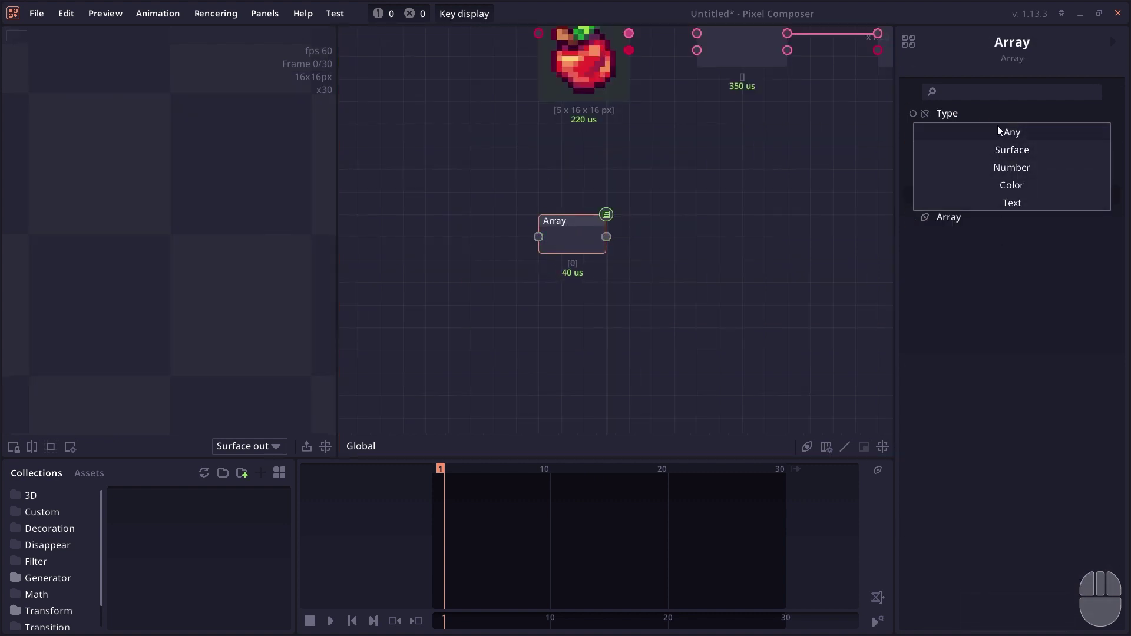
click(999, 127)
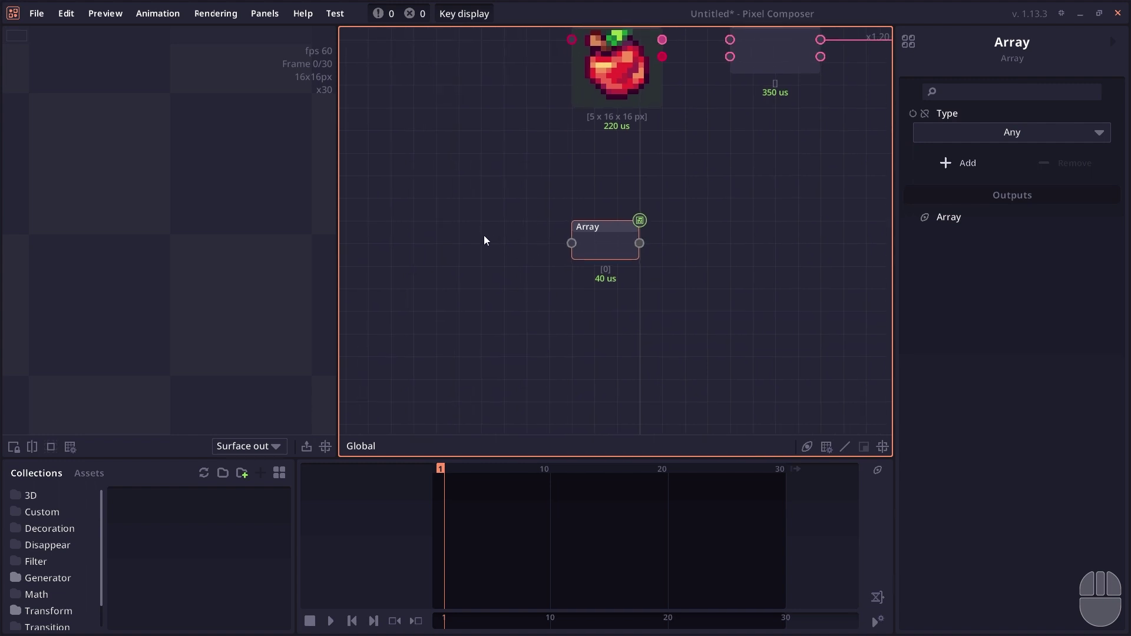
drag(572, 261, 527, 311)
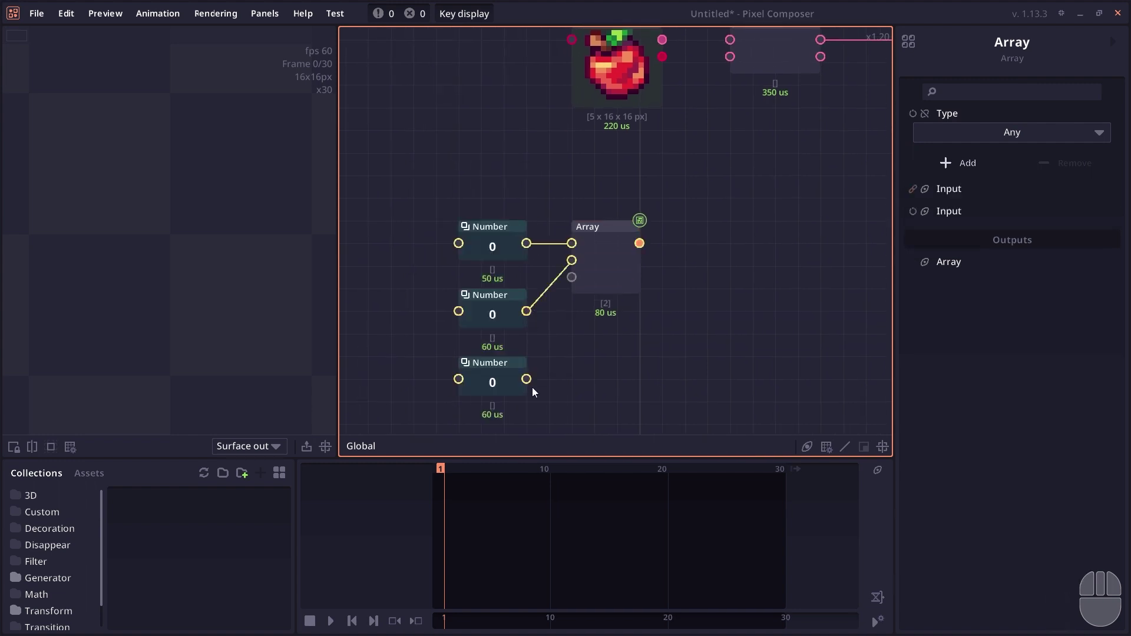
drag(527, 379, 571, 278)
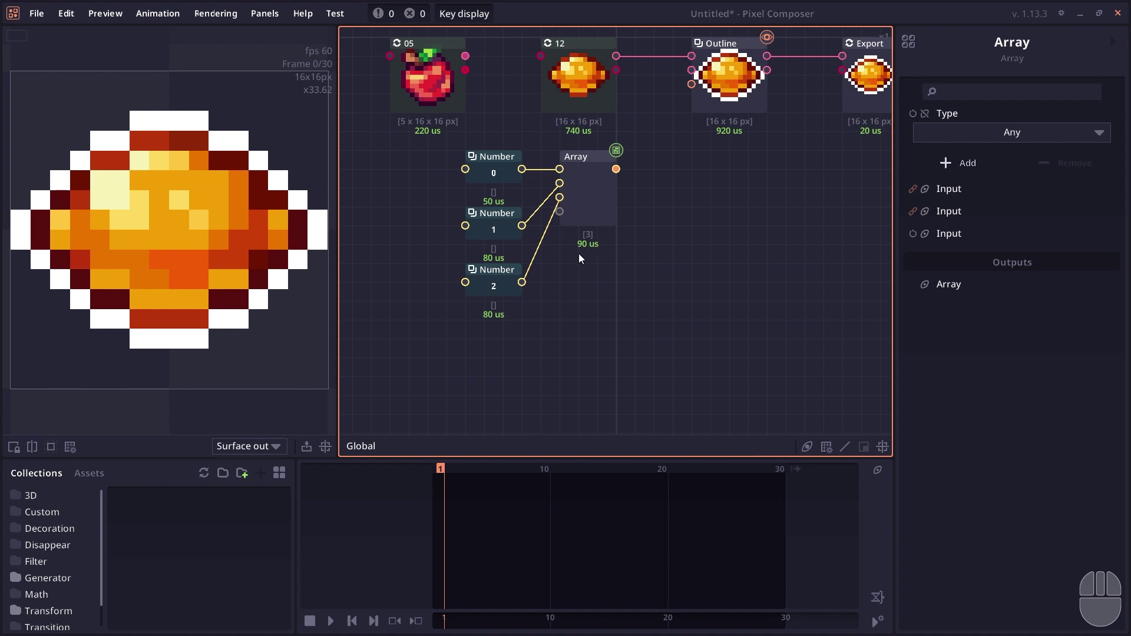
Add a Vector2 node below the Array node and inspect its output value.
drag(589, 258, 595, 224)
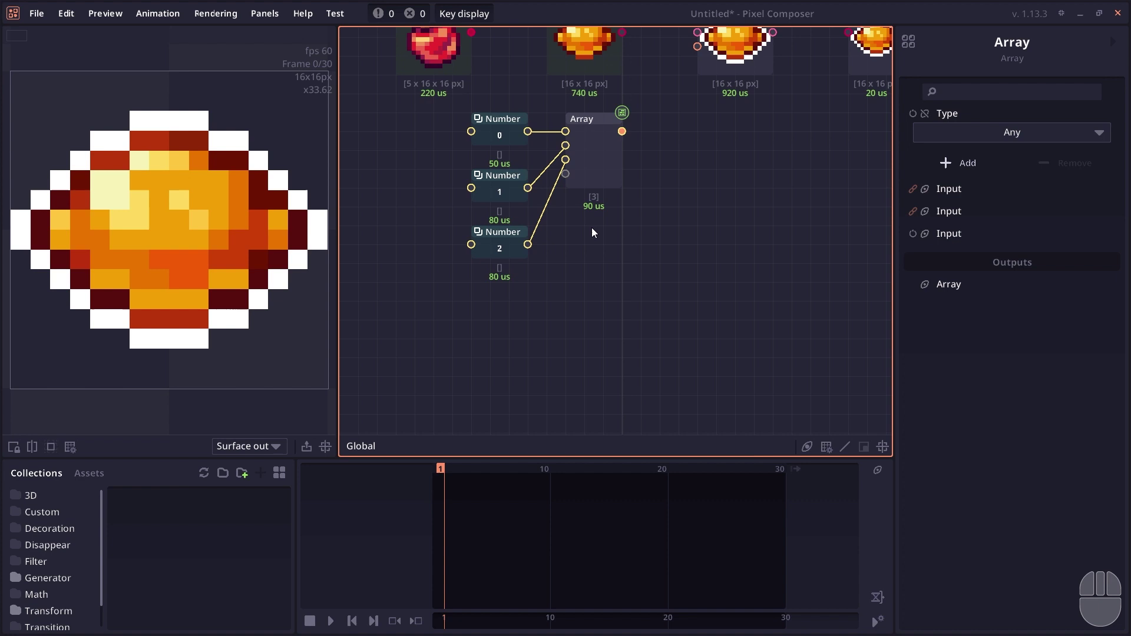
key(2)
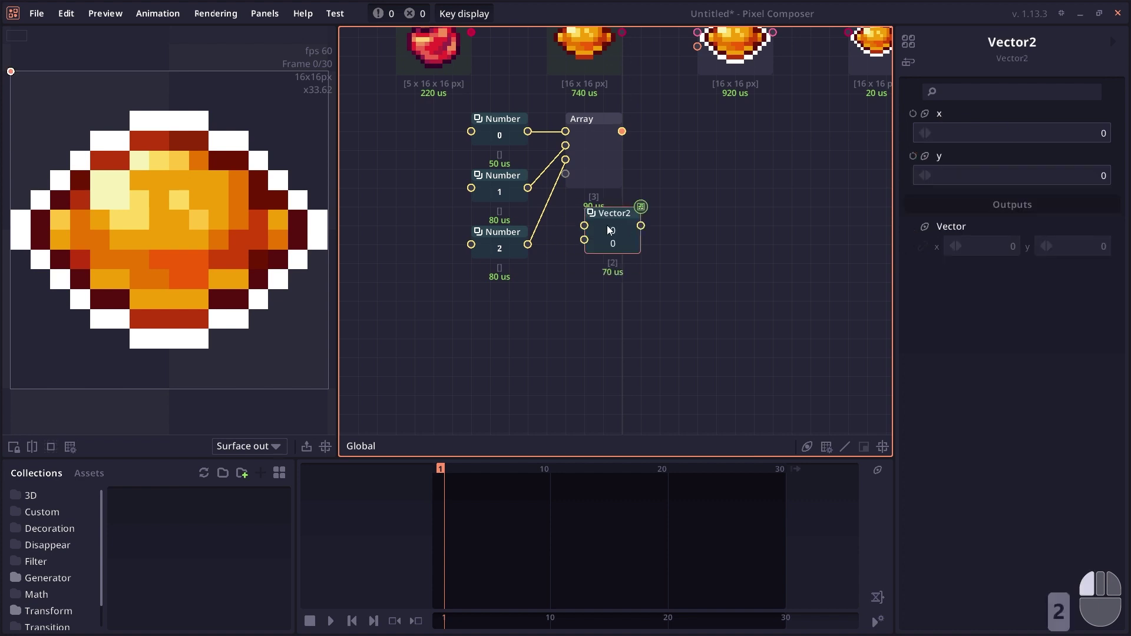
scroll(591, 251, up, 2)
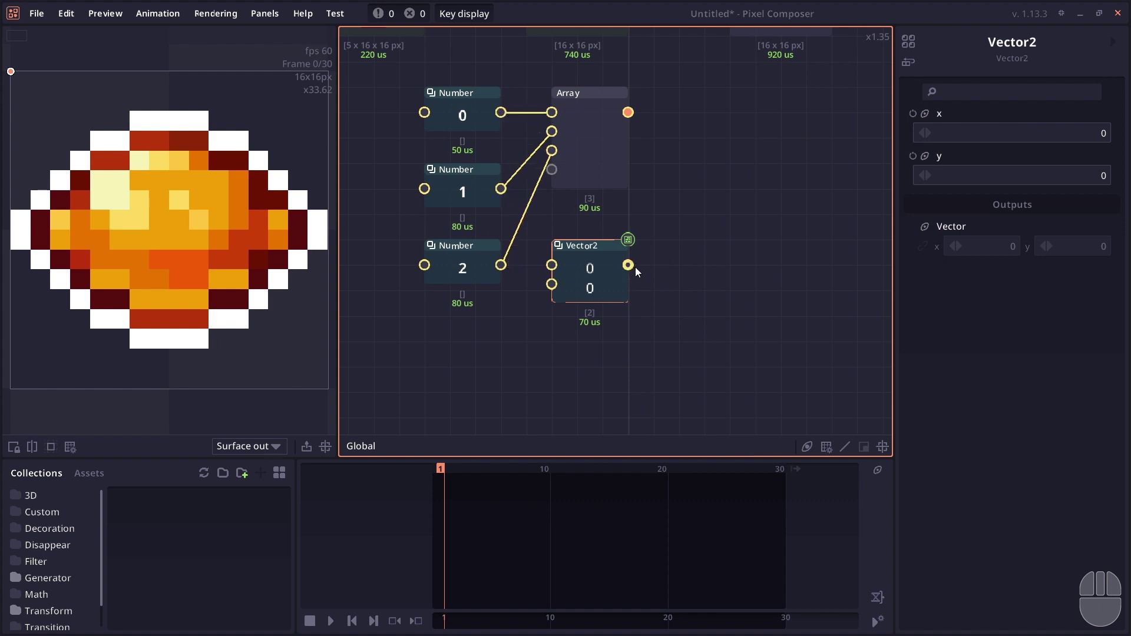
key(shift)
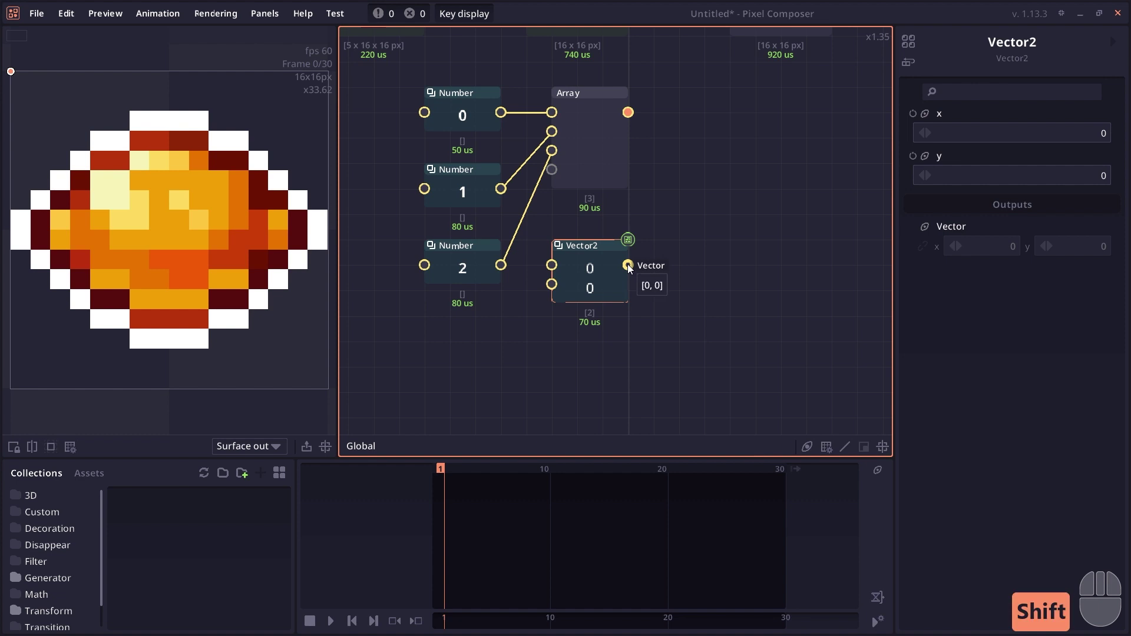
scroll(629, 268, down, 2)
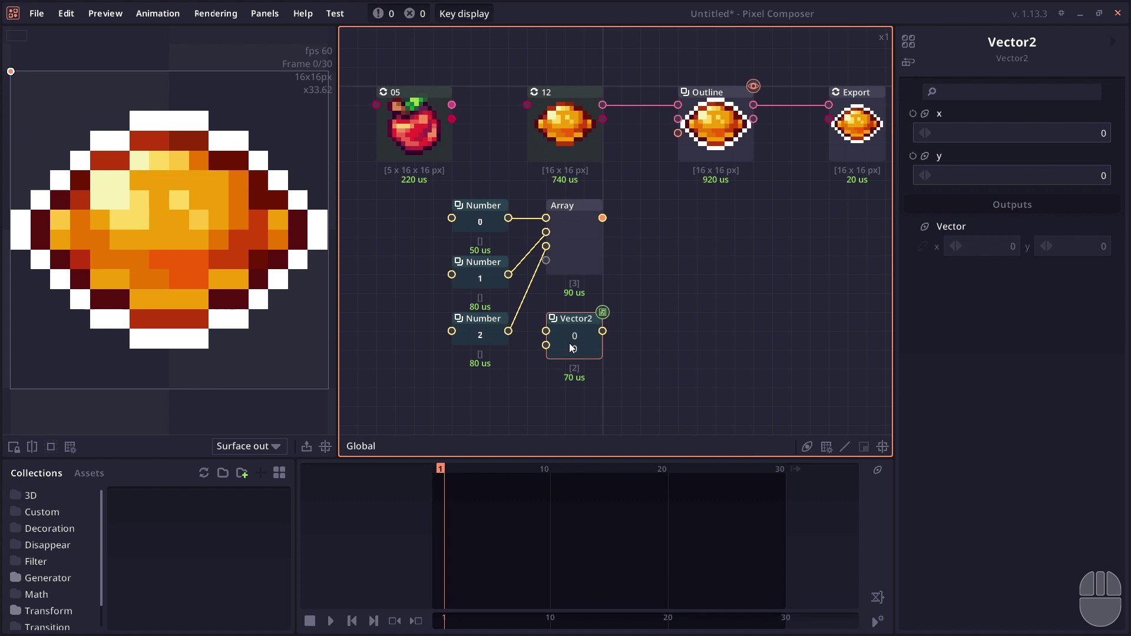
Inspect the Outline node's properties, including its Surface section.
click(718, 139)
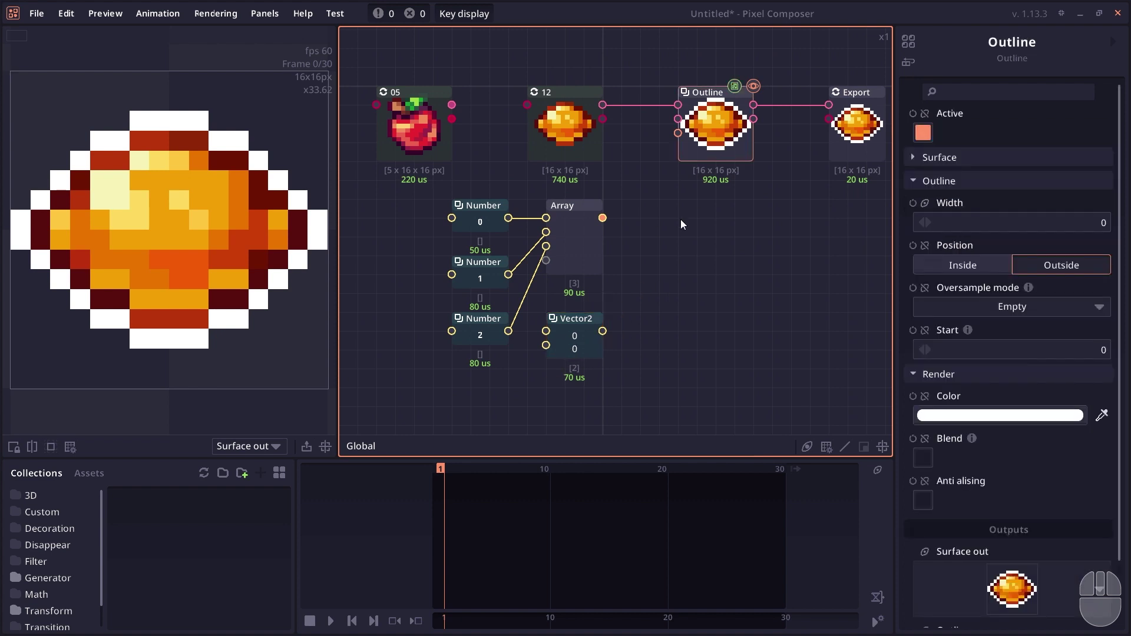
click(1000, 157)
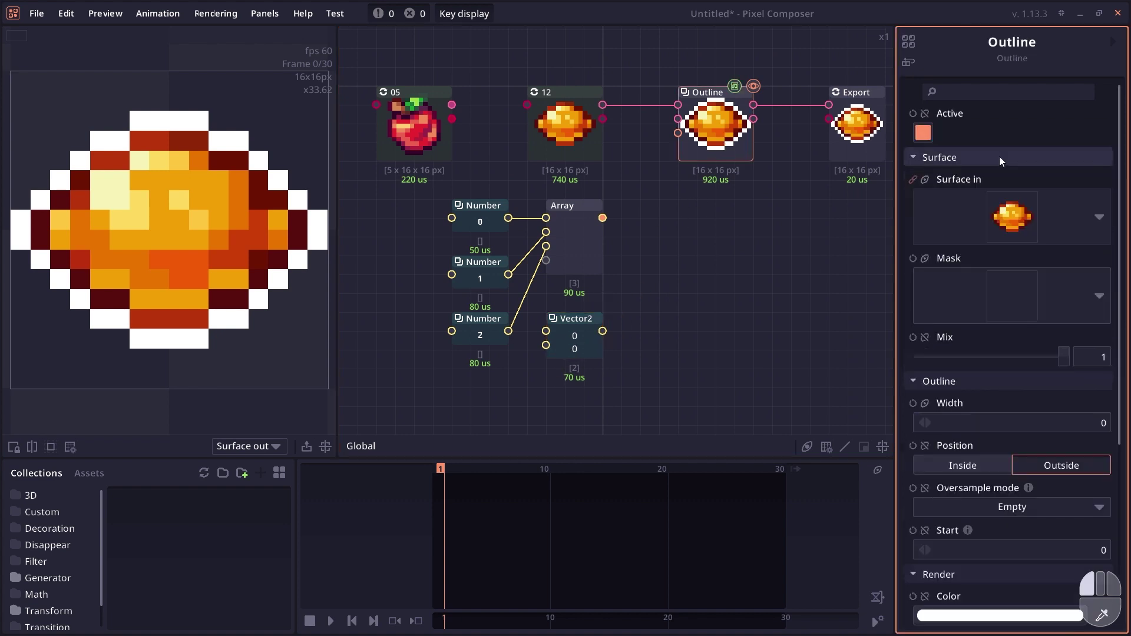
click(999, 156)
scroll(999, 157, down, 2)
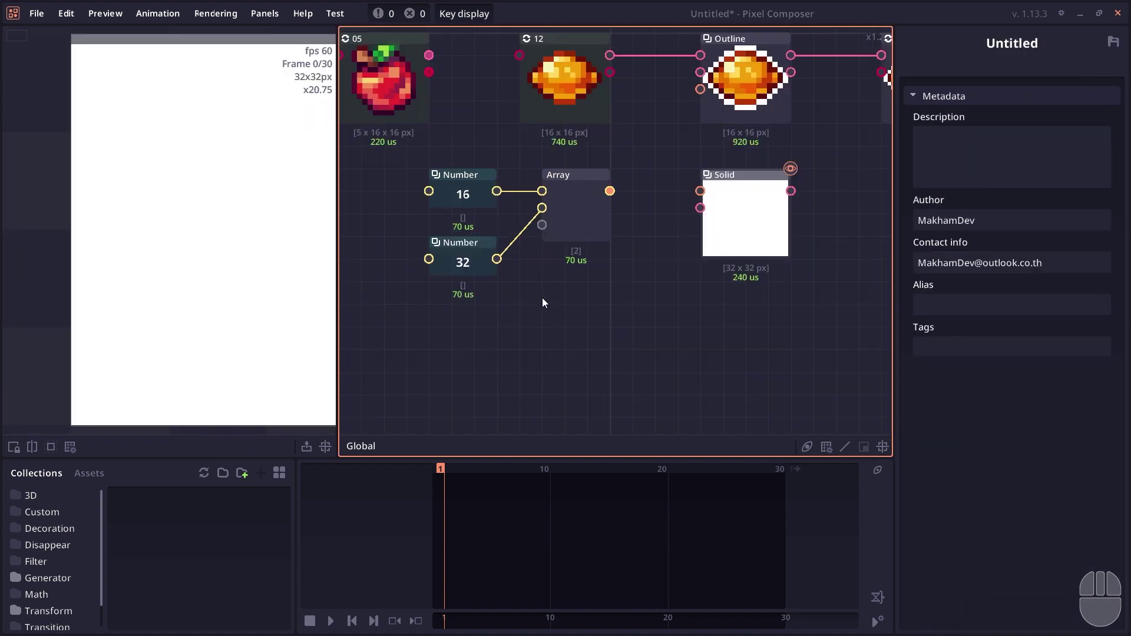
Add a Palette node below the Array node and load the bright preset into it.
text(pal)
click(589, 362)
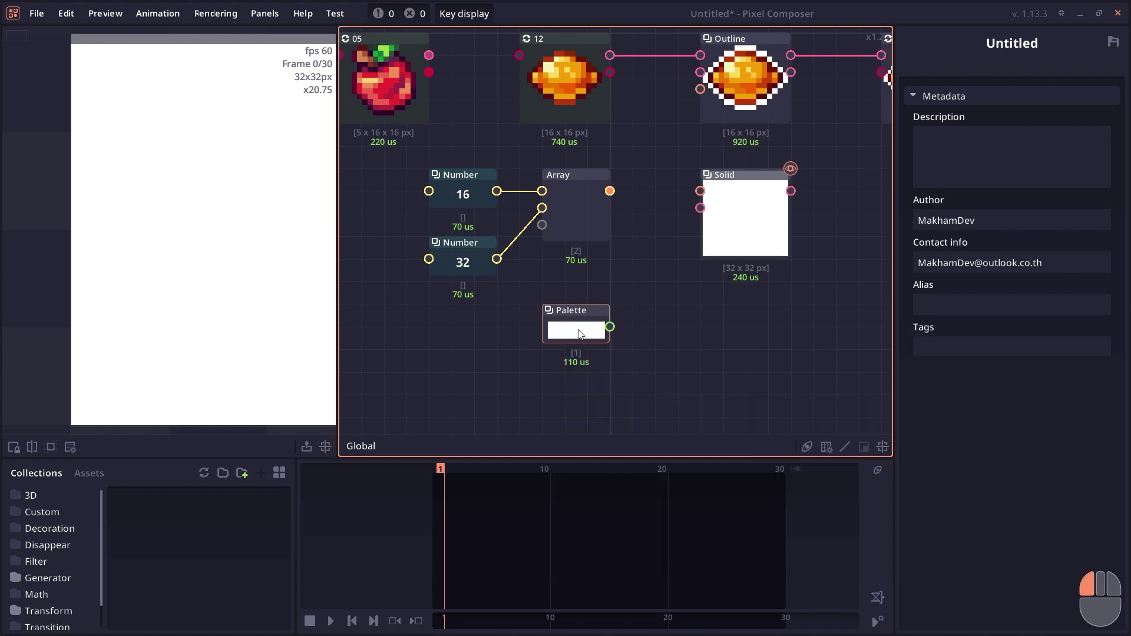
mouse_move(579, 330)
mouse_down()
mouse_move(582, 292)
mouse_move(579, 310)
mouse_up()
click(967, 130)
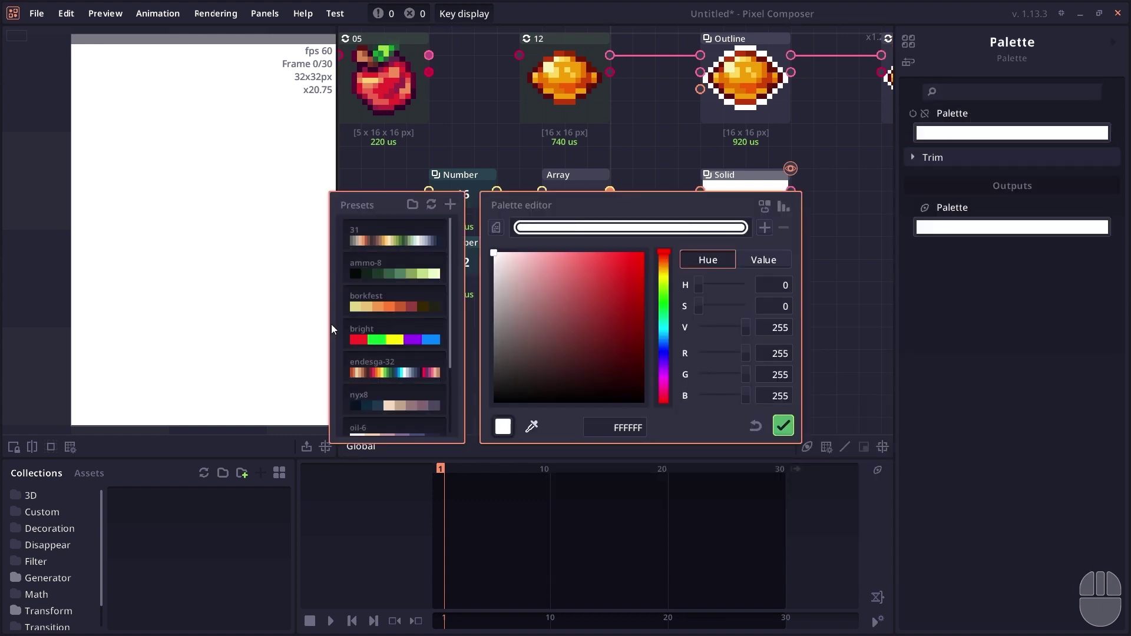
click(395, 336)
click(783, 425)
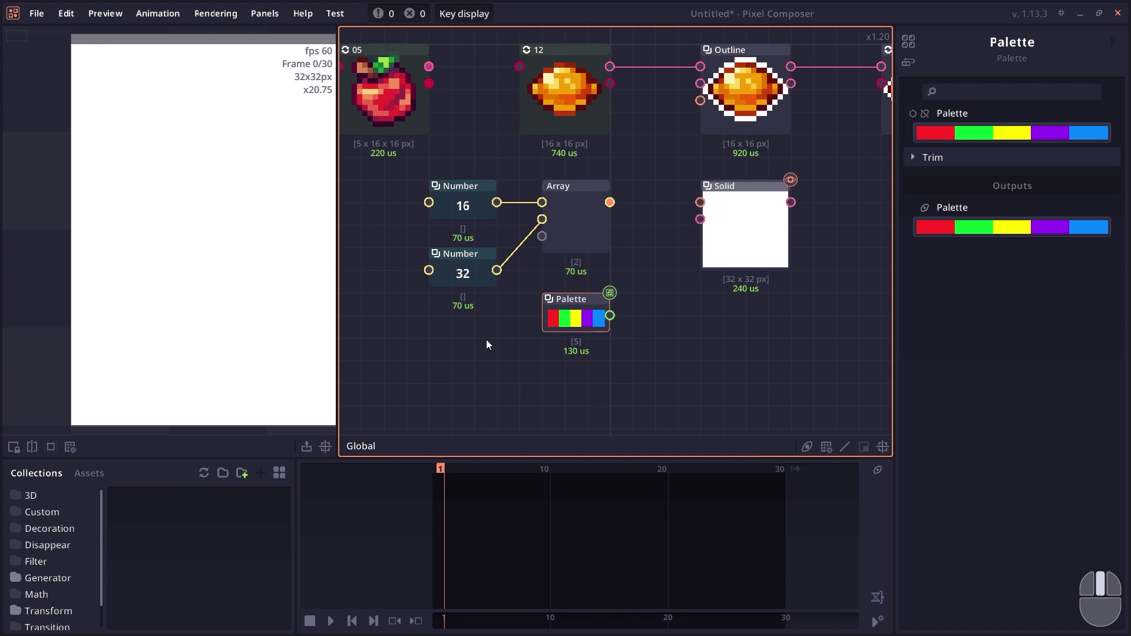
Expose the Solid node's Color input and connect the Palette node's output to it.
drag(486, 339, 486, 343)
click(701, 244)
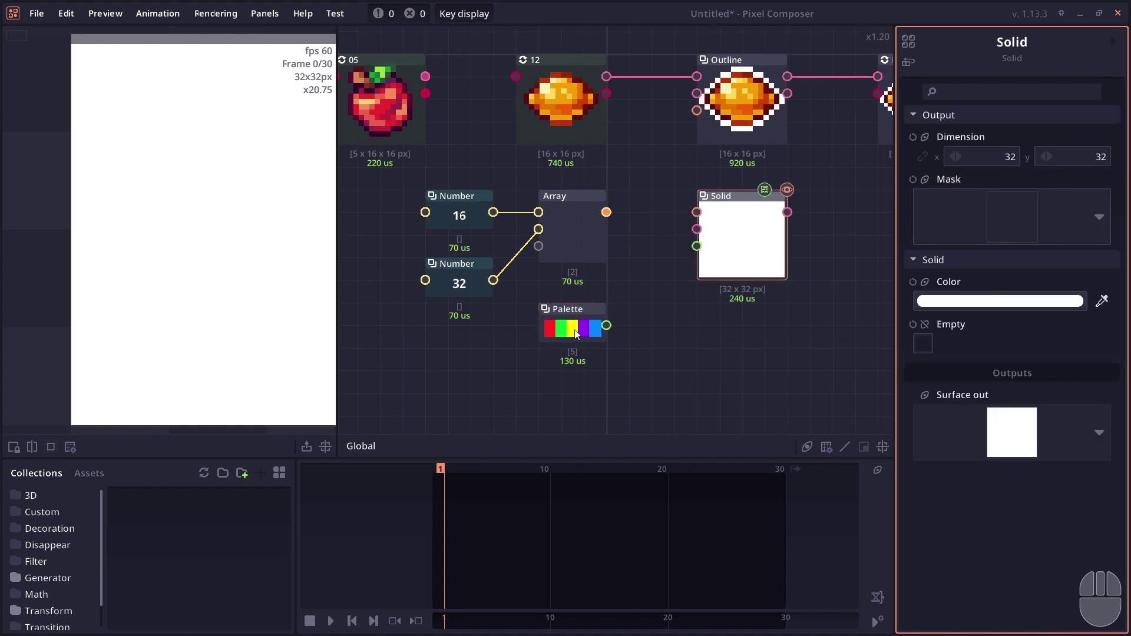
drag(607, 325, 700, 250)
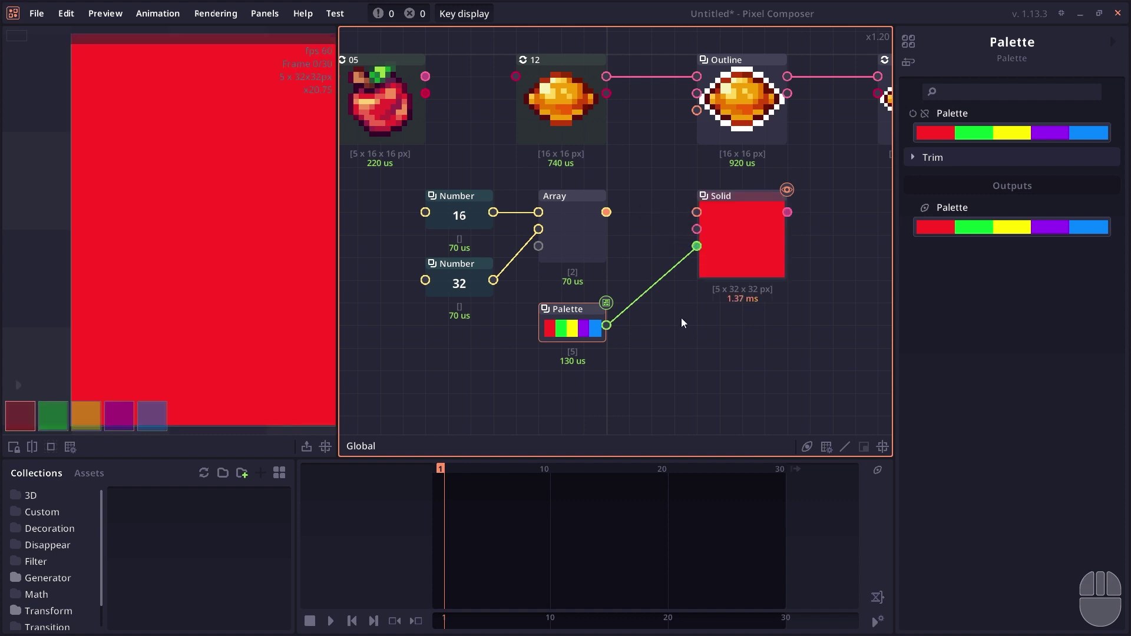
Preview each of the five colored surfaces in the Solid node's output array.
click(681, 317)
click(728, 262)
click(20, 416)
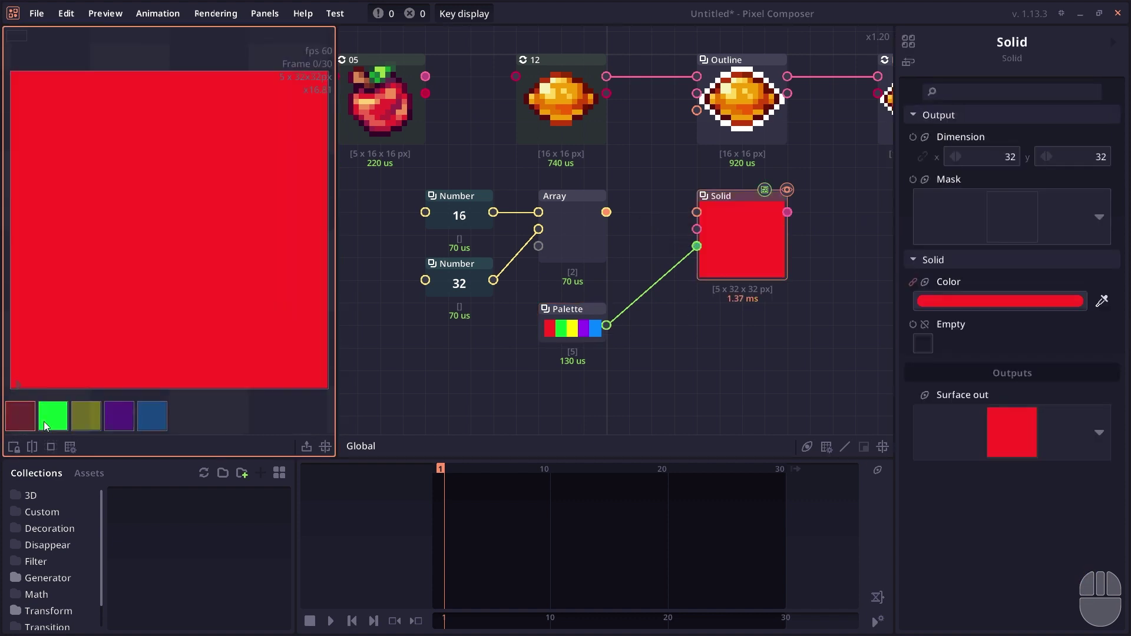
click(53, 416)
click(86, 416)
click(119, 416)
click(152, 416)
Delete the selected Solid example and add an Array node to the right of the two Number nodes.
key(Delete)
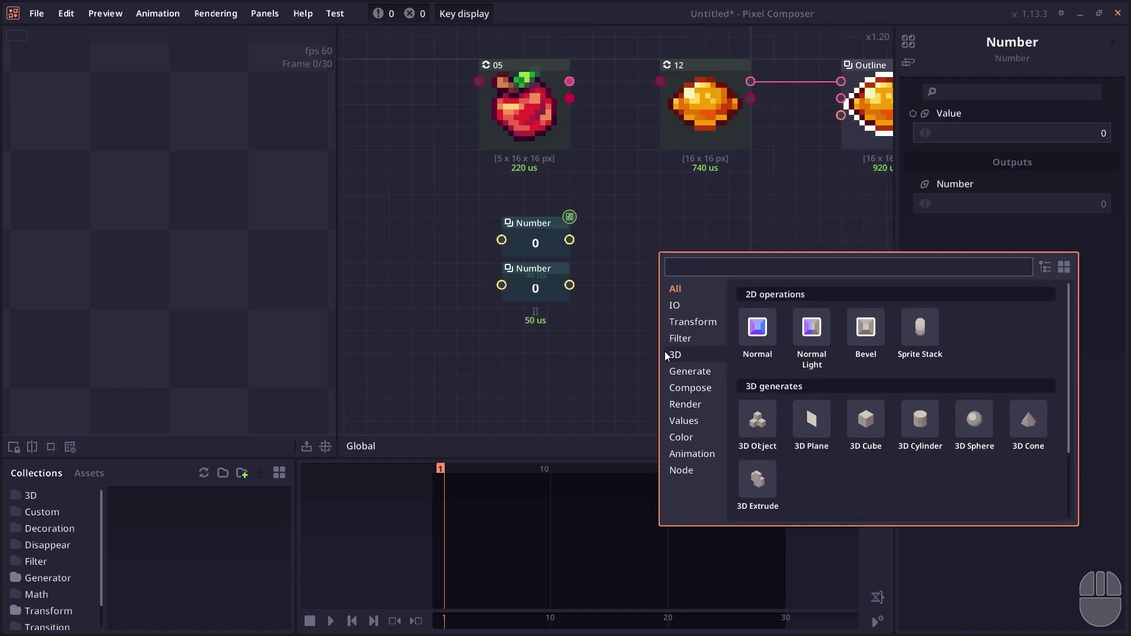
click(691, 422)
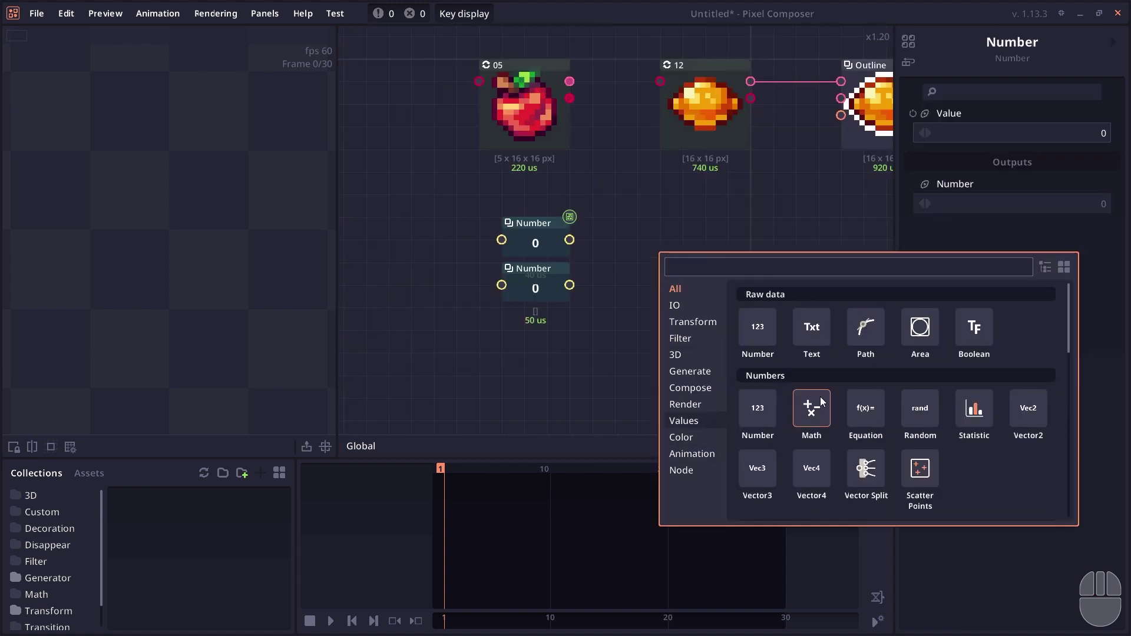
scroll(742, 326, down, 8)
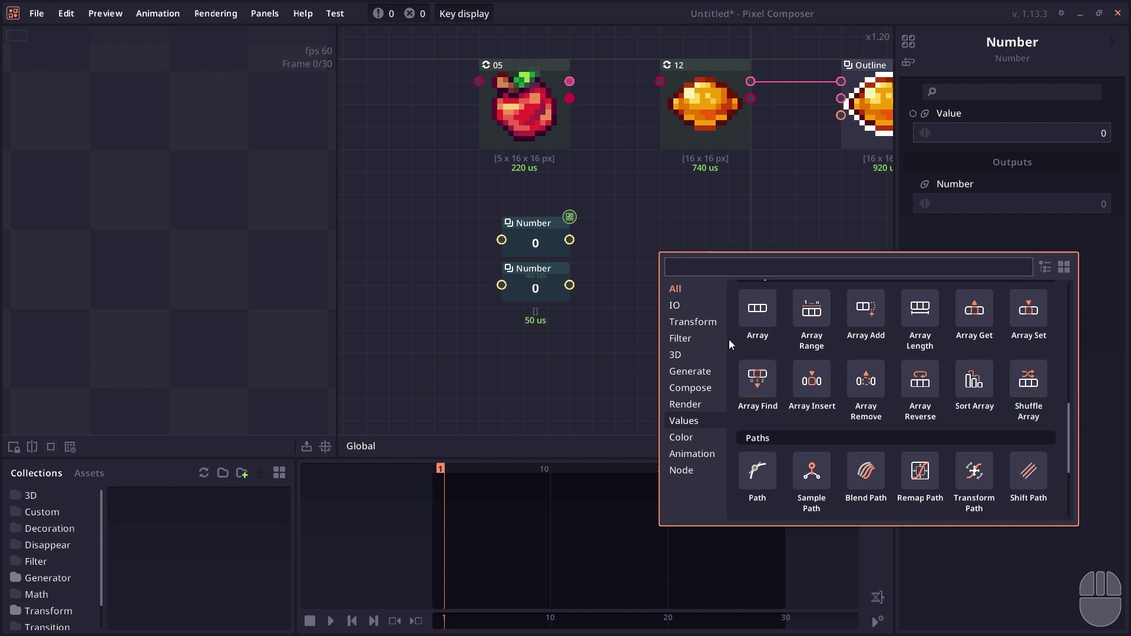
click(760, 318)
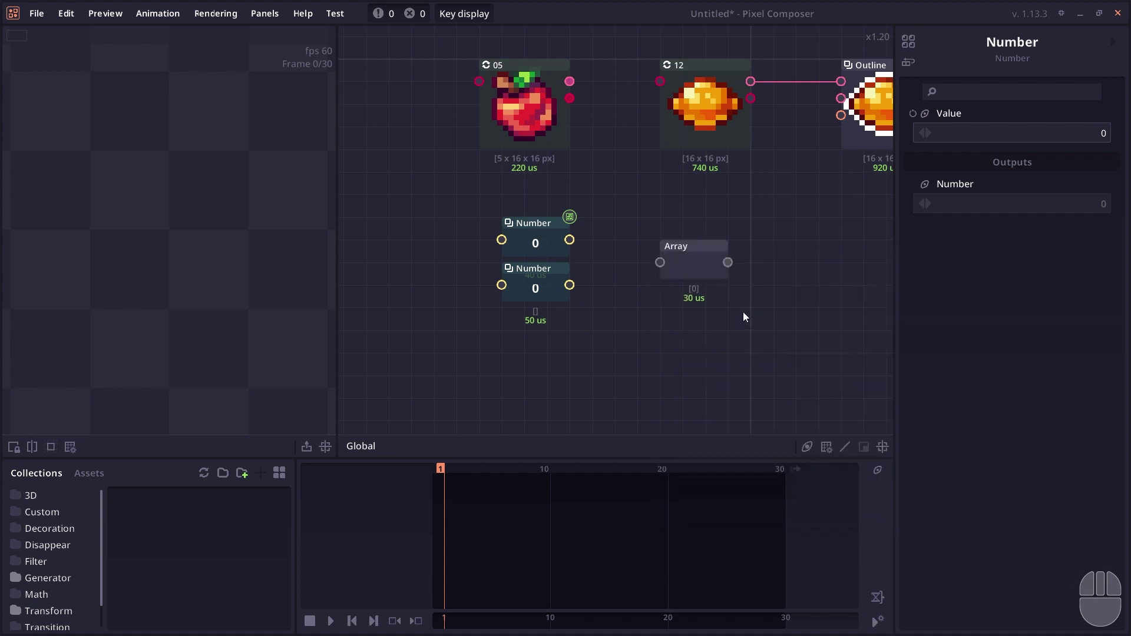
Connect both Number nodes to the Array node and set the first Number's value to 16.
drag(615, 240, 569, 239)
drag(569, 285, 615, 257)
click(539, 246)
click(1042, 138)
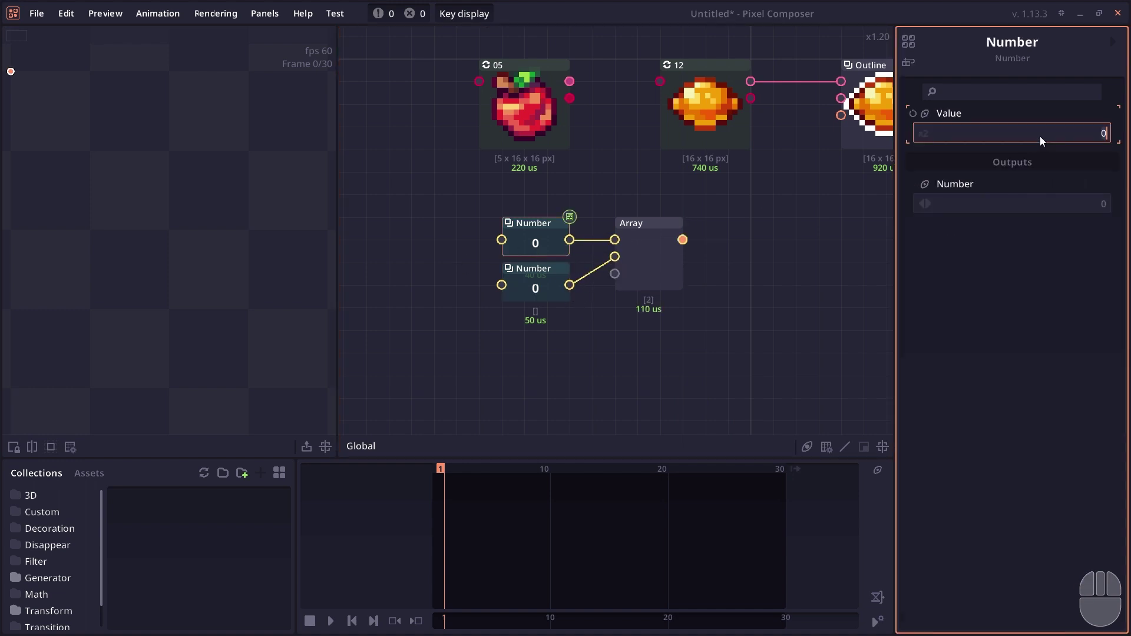
Try feeding the 05 fruit image into the Array node's third input, then disconnect it.
drag(507, 343, 593, 248)
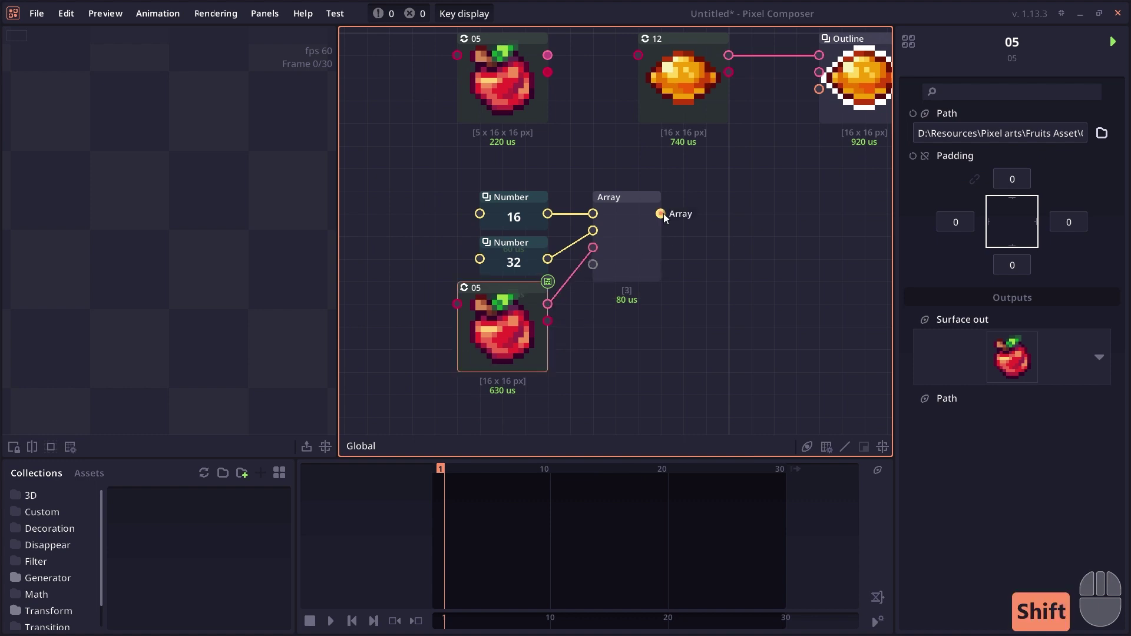
mouse_move(663, 214)
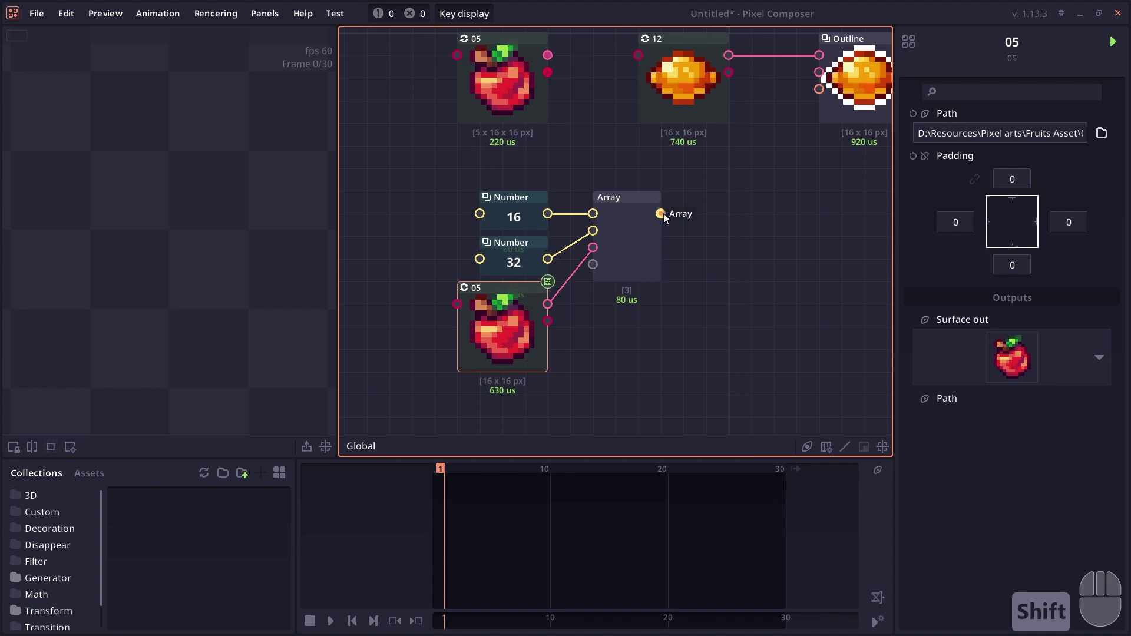
drag(592, 248, 464, 351)
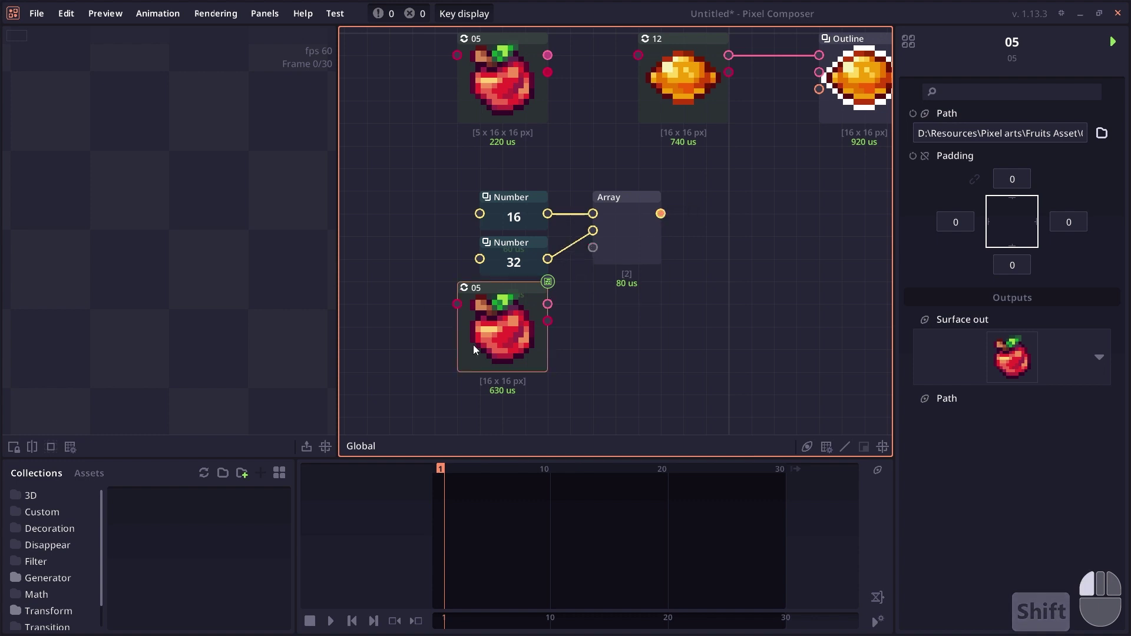
Delete the extra 05 image node and inspect the output of the Array node that combines the two number arrays.
key(Delete)
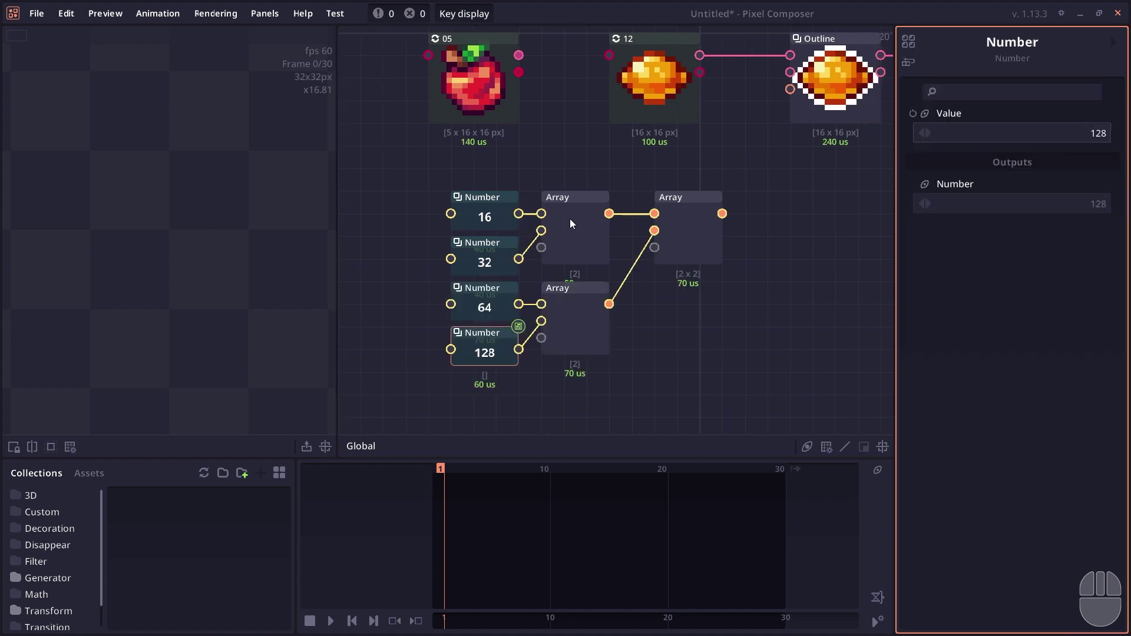
key(shift)
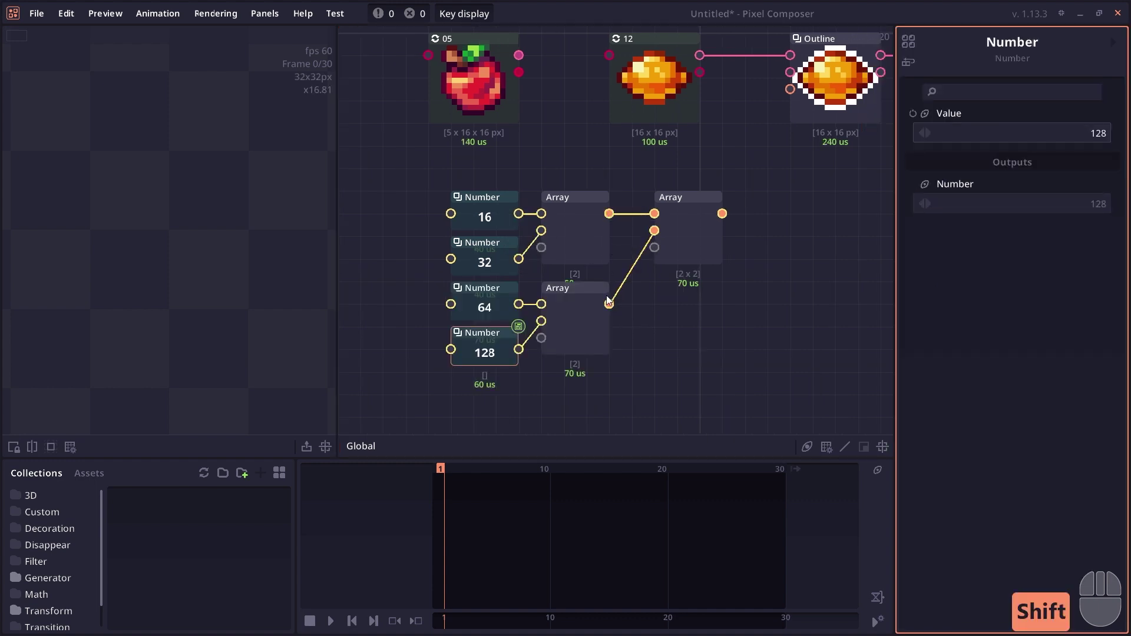
mouse_move(727, 217)
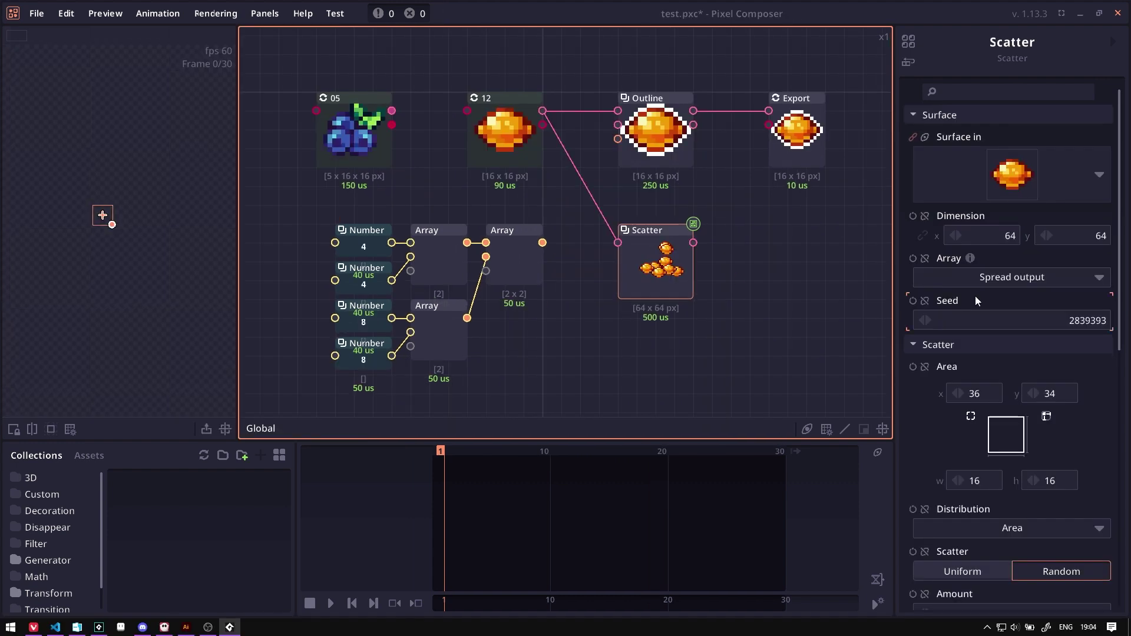
Set the Scatter node's distribution to Direct Data and connect the nested Array output to its distribution data input.
scroll(974, 296, down, 5)
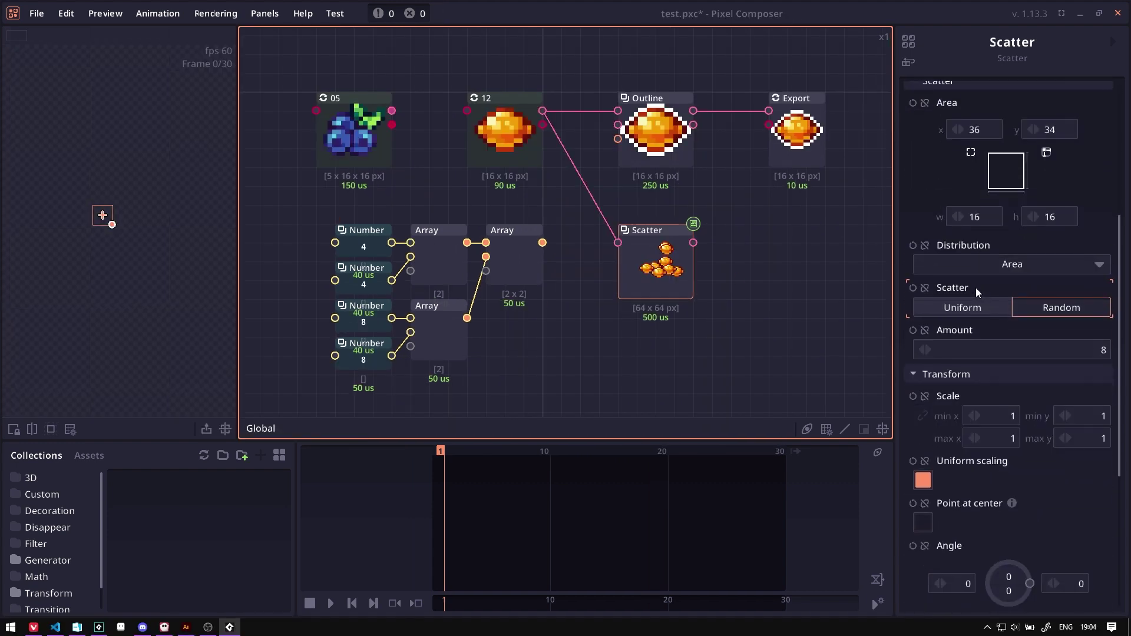
click(998, 263)
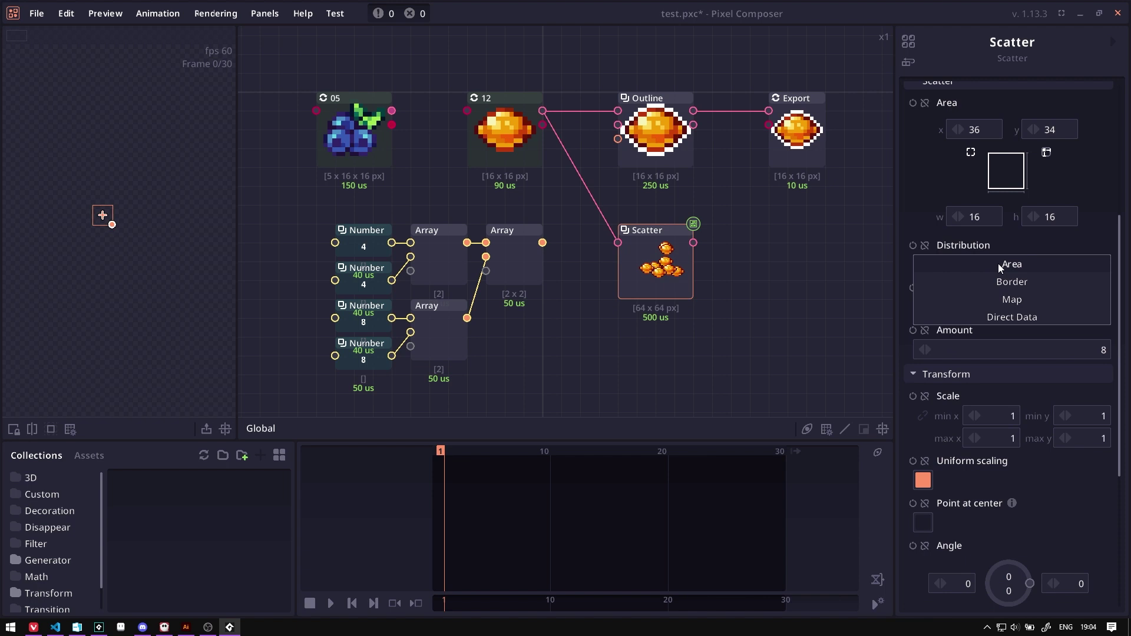
click(1002, 319)
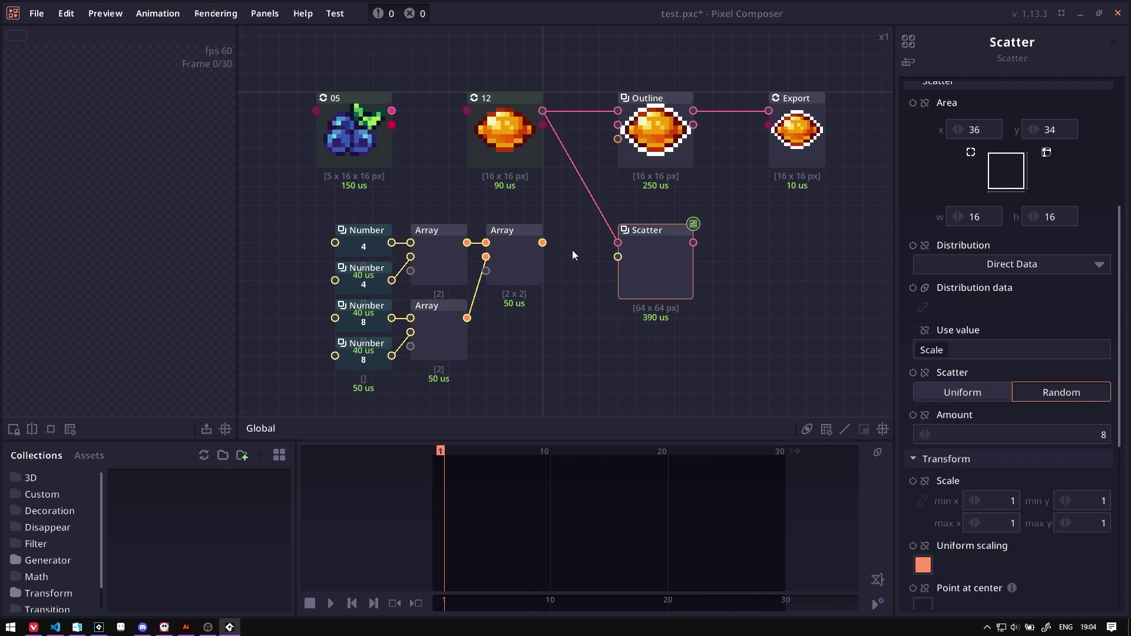
drag(543, 243, 617, 257)
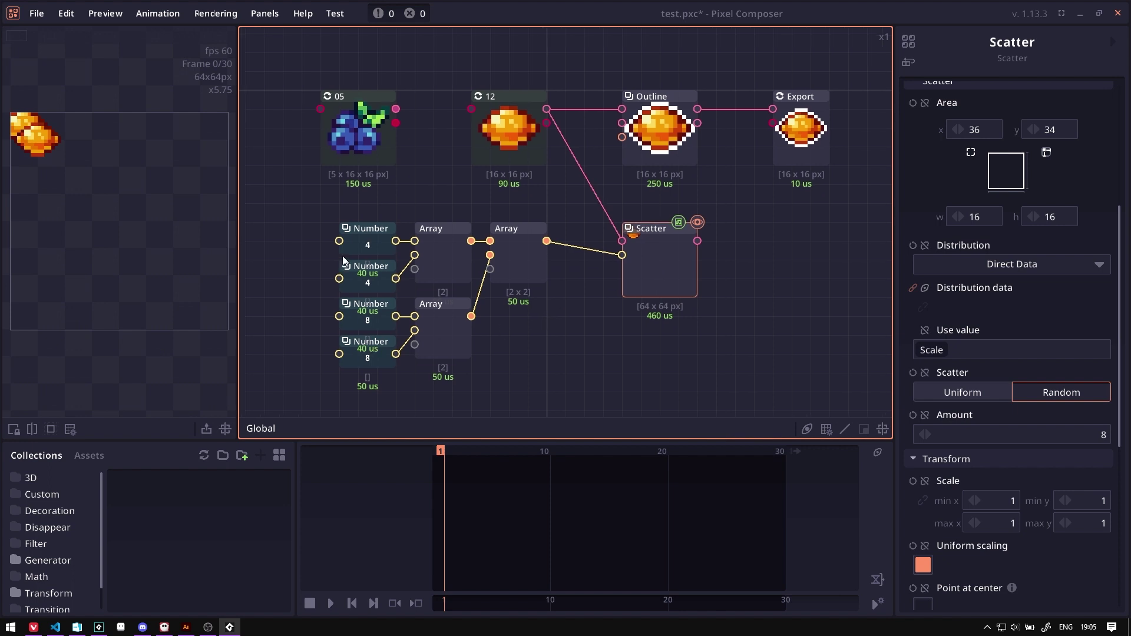
Set the four Number nodes to 19.70, 15.30, 35.50 and 35.50 to move the two scattered fruits.
click(367, 239)
drag(933, 128, 55, 134)
click(381, 271)
click(371, 312)
drag(1071, 136, 1008, 39)
click(372, 350)
drag(1071, 134, 1008, 39)
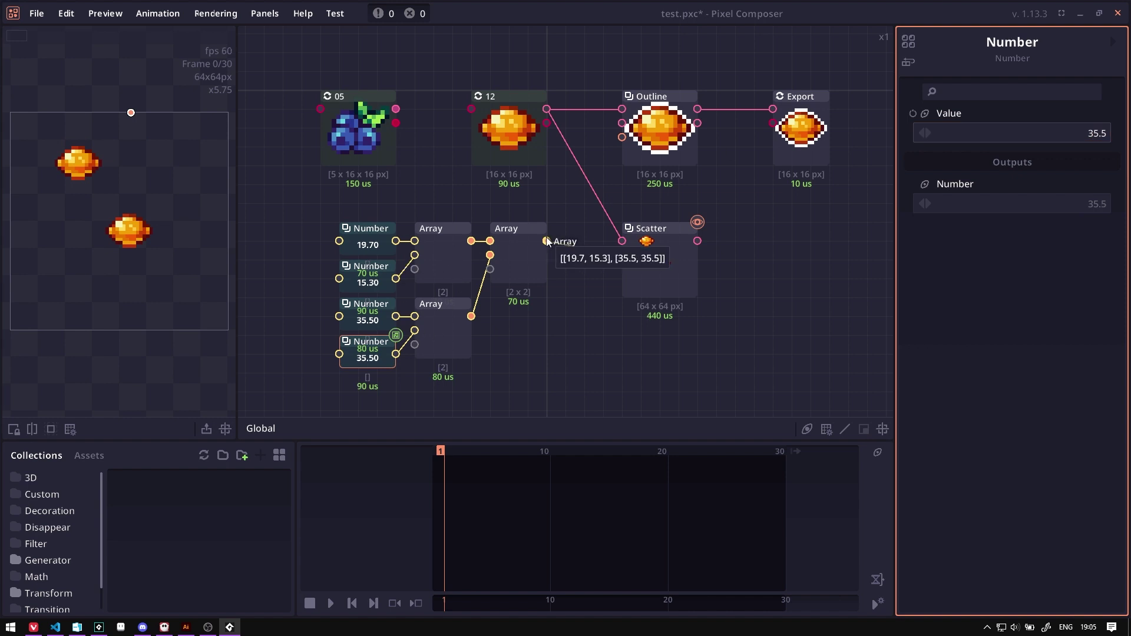
Reduce the Scatter example to one Array with two Numbers and add an Array Range node below that Array.
drag(560, 297, 595, 246)
click(399, 167)
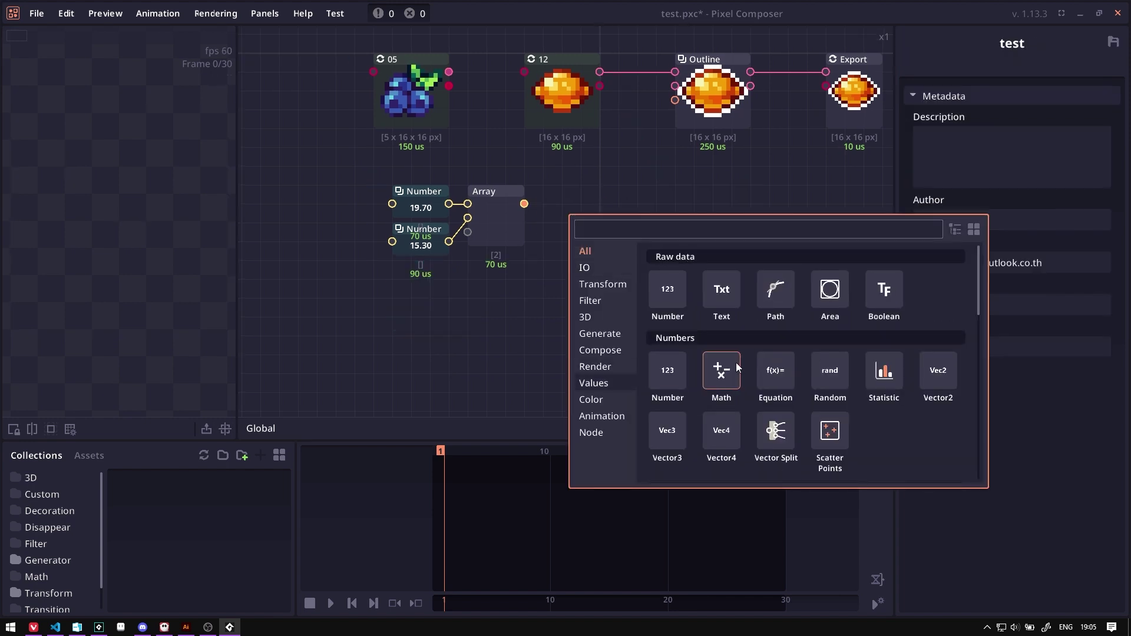
scroll(736, 364, down, 5)
click(720, 310)
drag(565, 293, 487, 280)
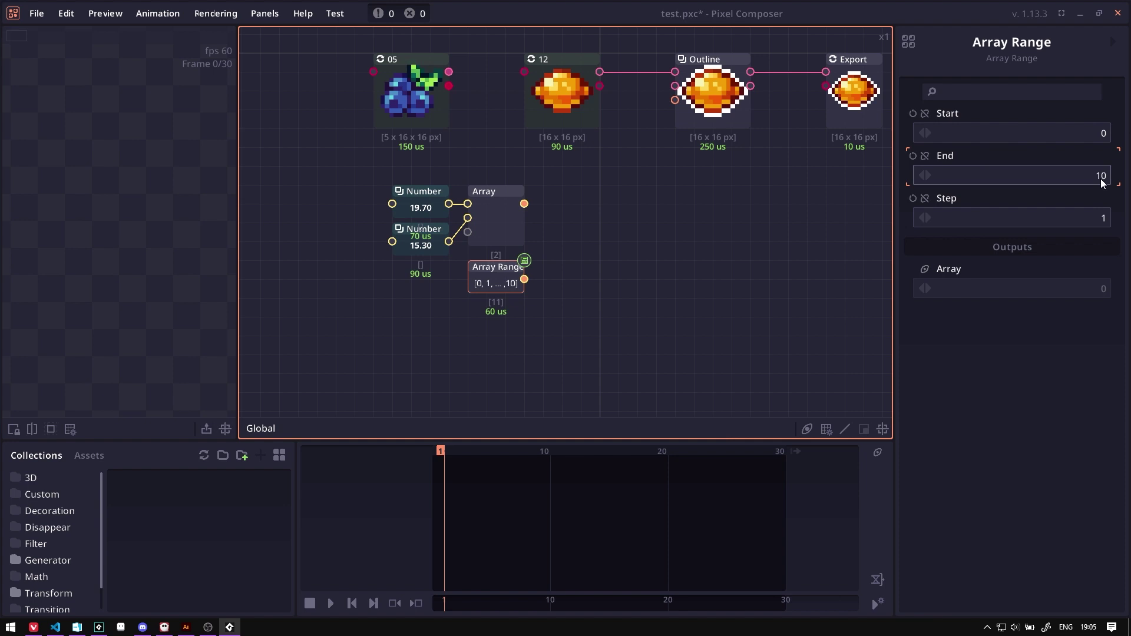
Inspect the Array Range output, set its step to 5, and add an Array Add node to its right.
mouse_move(524, 279)
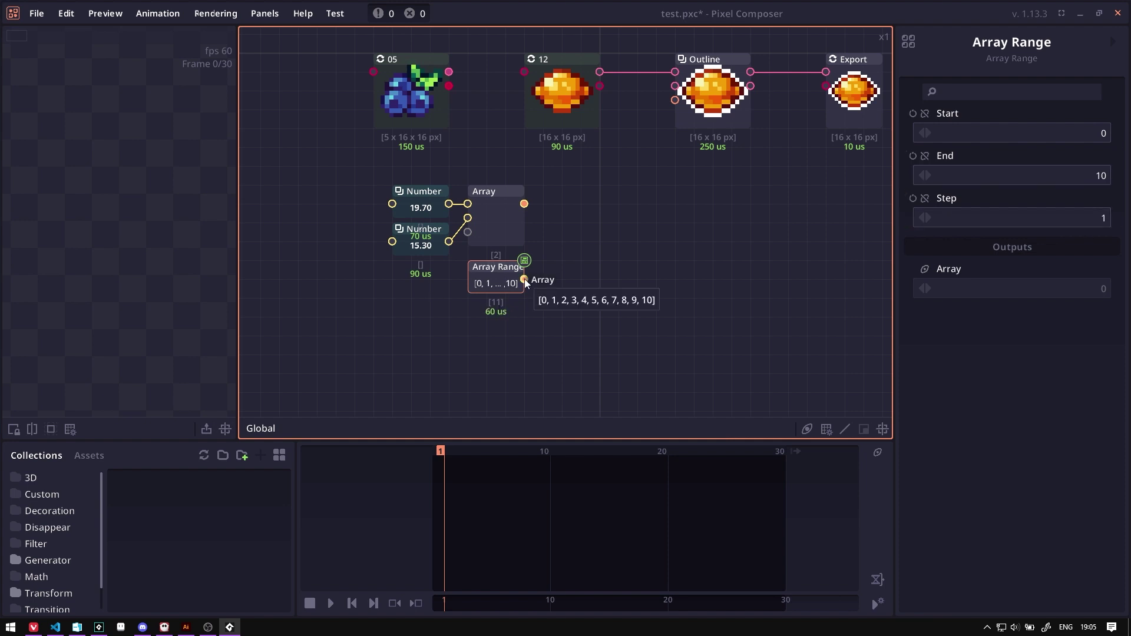
drag(524, 279, 592, 238)
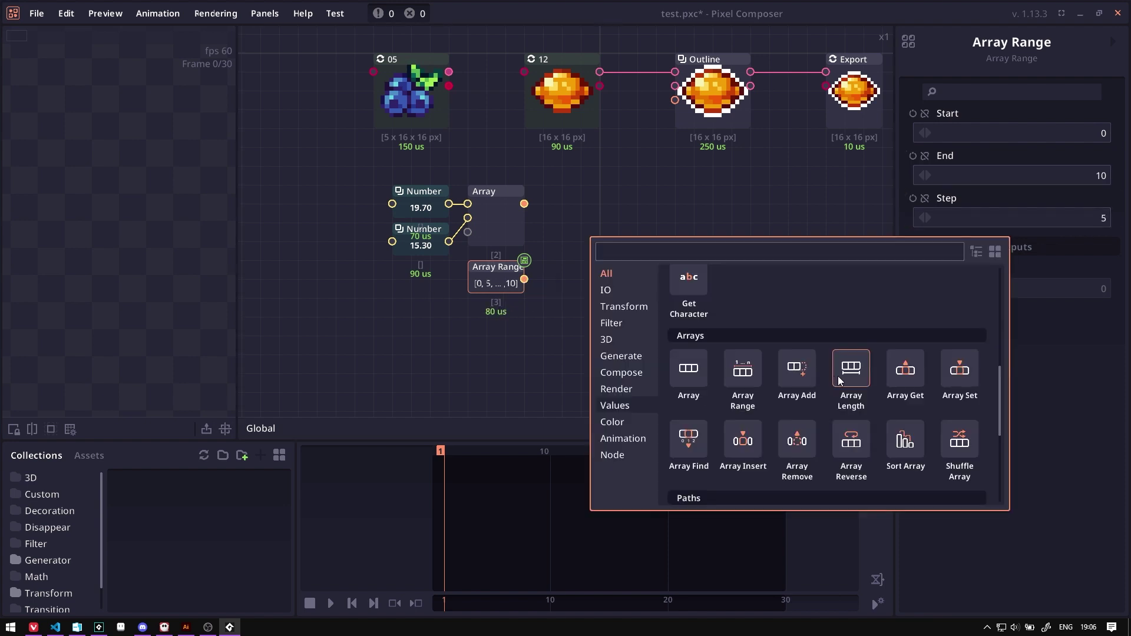
click(808, 373)
drag(651, 227, 632, 227)
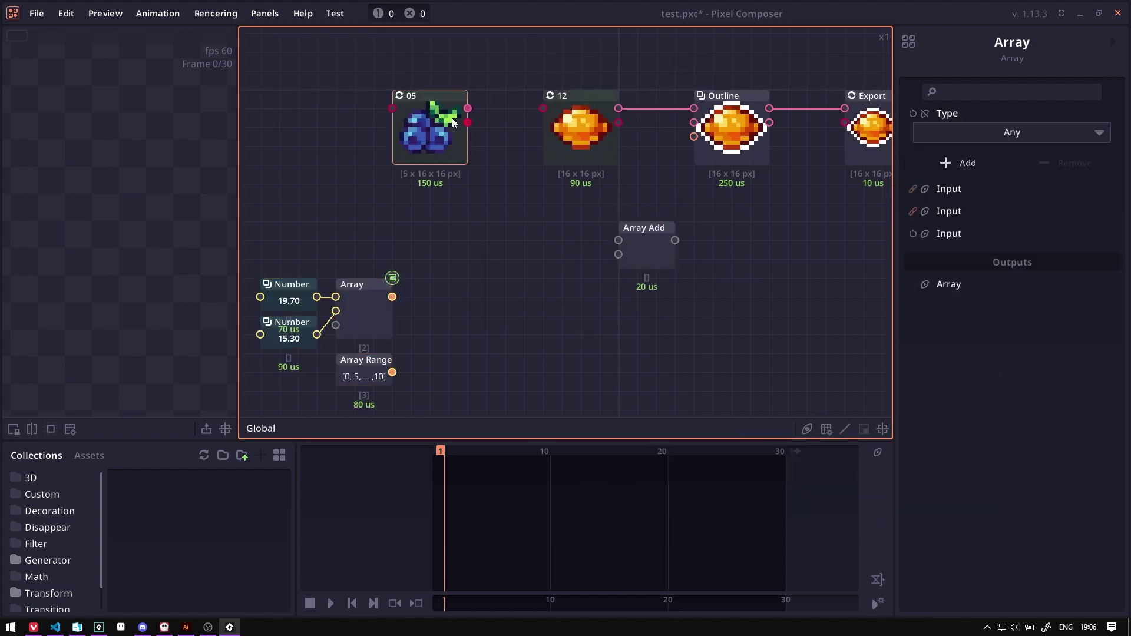
Connect the 05 image array and the 12 image to an emptied Array node and inspect its output.
mouse_move(428, 123)
mouse_down()
mouse_move(451, 180)
mouse_move(440, 139)
mouse_up()
double_click(440, 139)
mouse_move(486, 128)
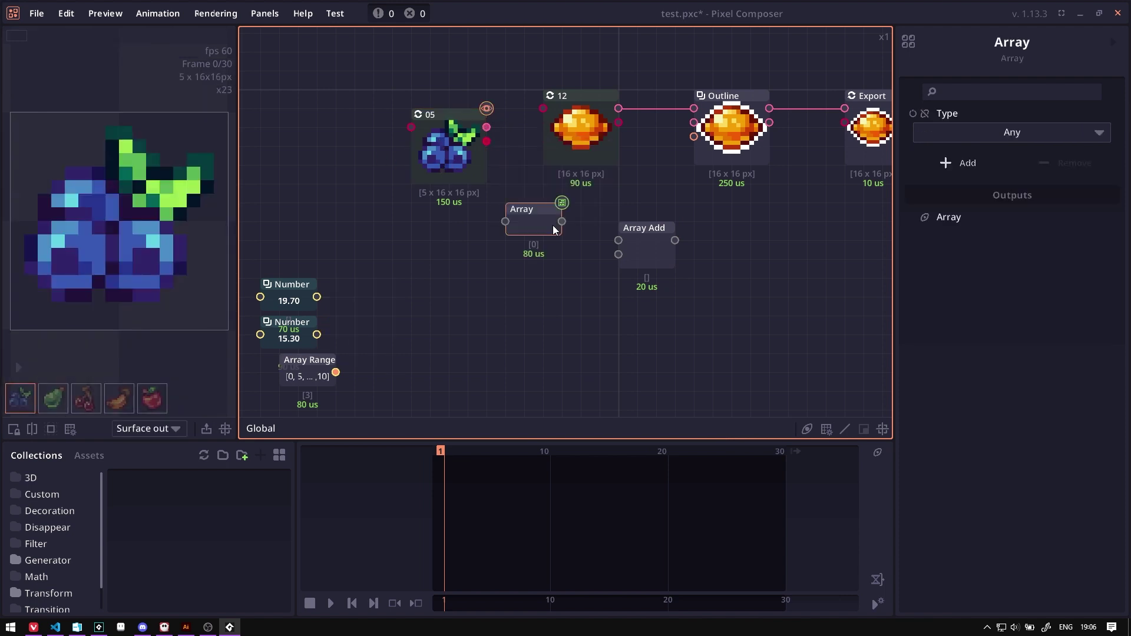
drag(552, 225, 568, 224)
click(487, 129)
drag(487, 127, 524, 221)
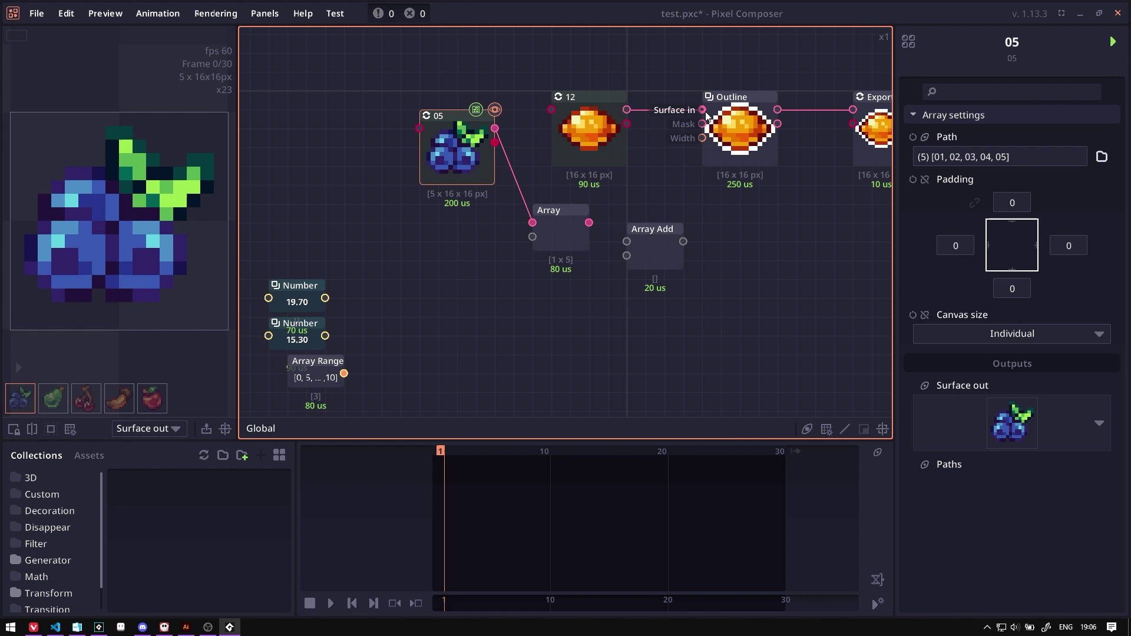
drag(702, 109, 532, 237)
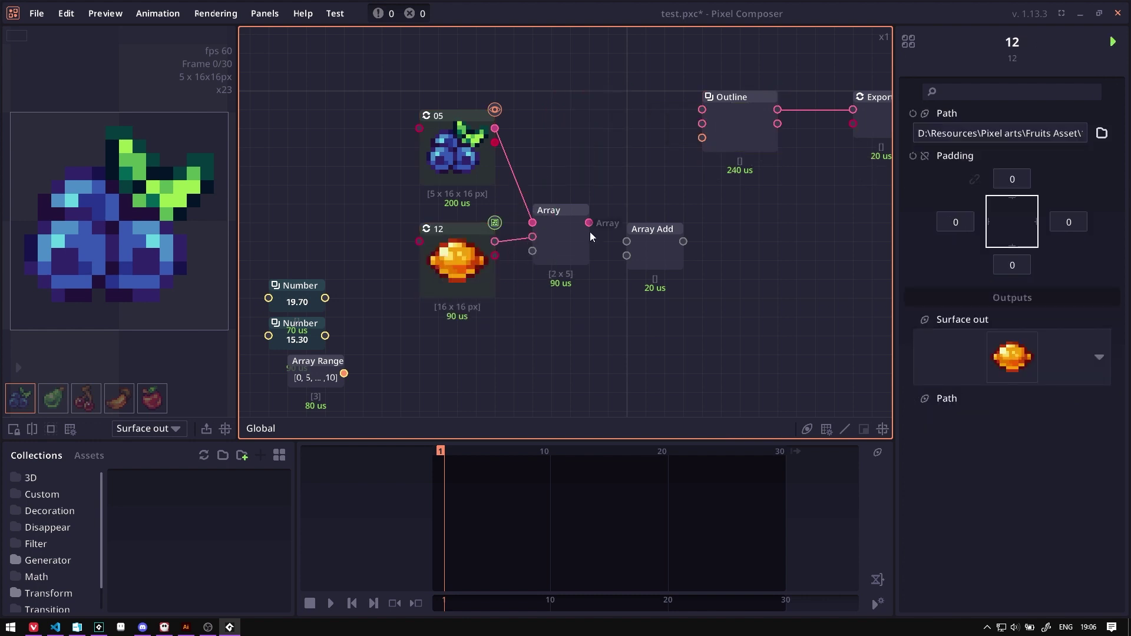
mouse_move(589, 225)
mouse_move(557, 282)
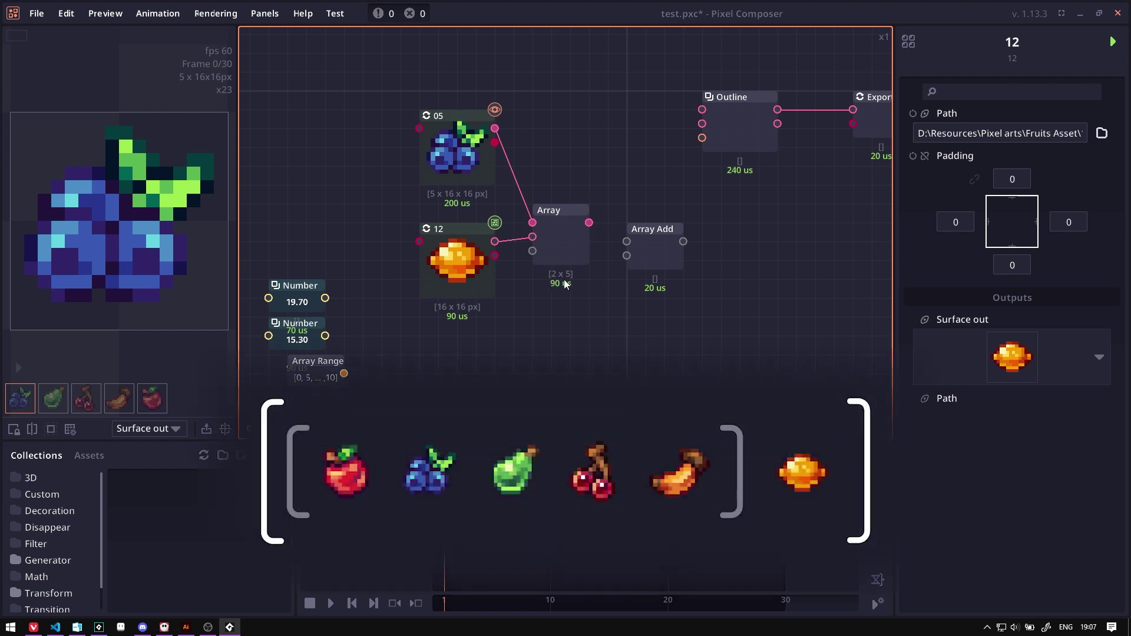
Try feeding the nested image Array into the Outline node, then undo that link and disconnect both images from the Array.
drag(530, 246, 645, 132)
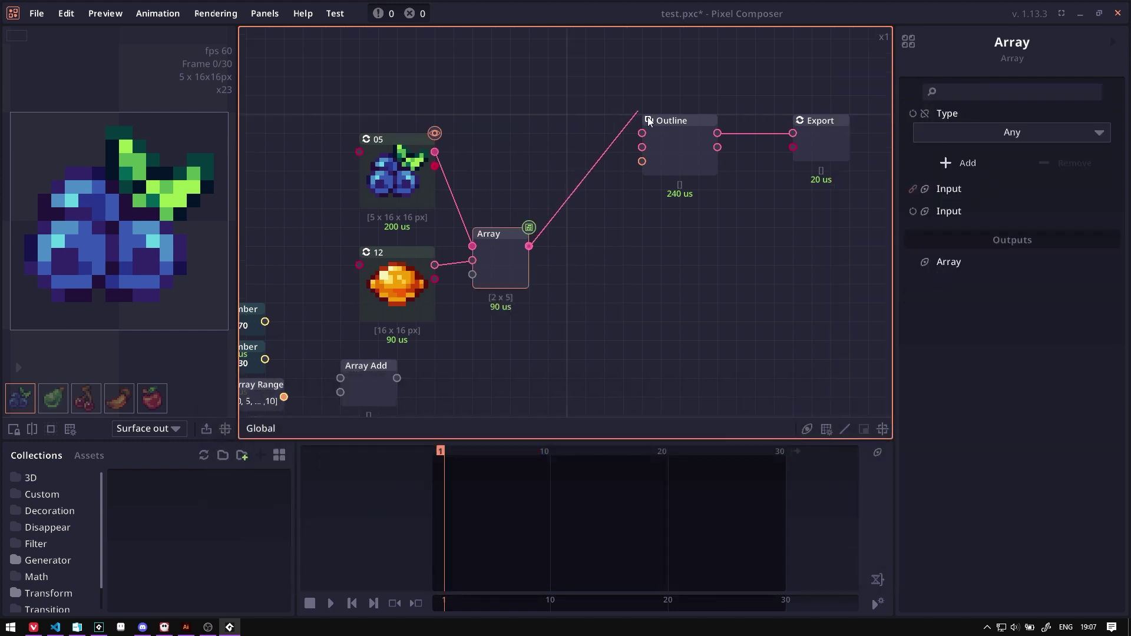
key(ctrl+z)
drag(489, 250, 481, 219)
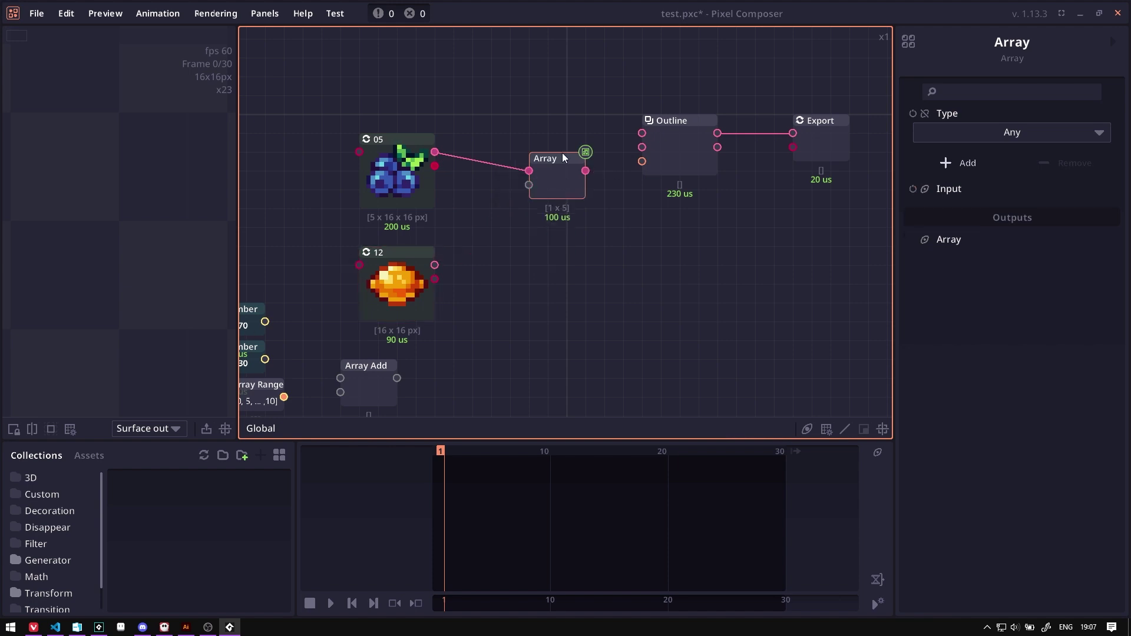
drag(562, 156, 466, 206)
Place Array Add beside the two image nodes and connect 05 to its Array input and 12 to its Value input.
drag(339, 387, 527, 216)
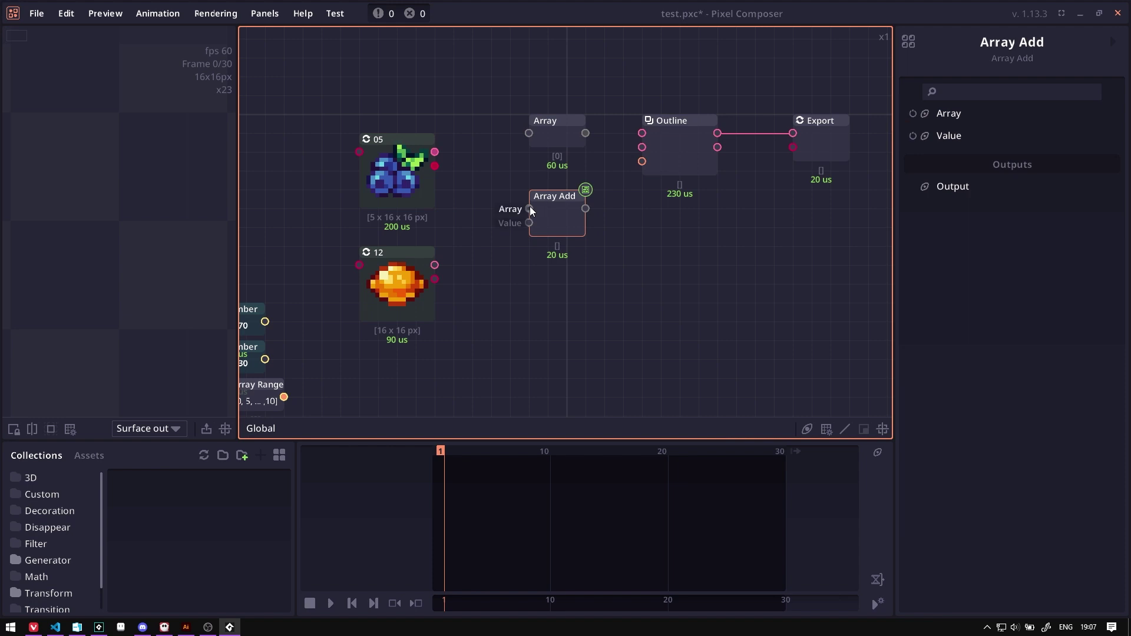
drag(435, 152, 529, 209)
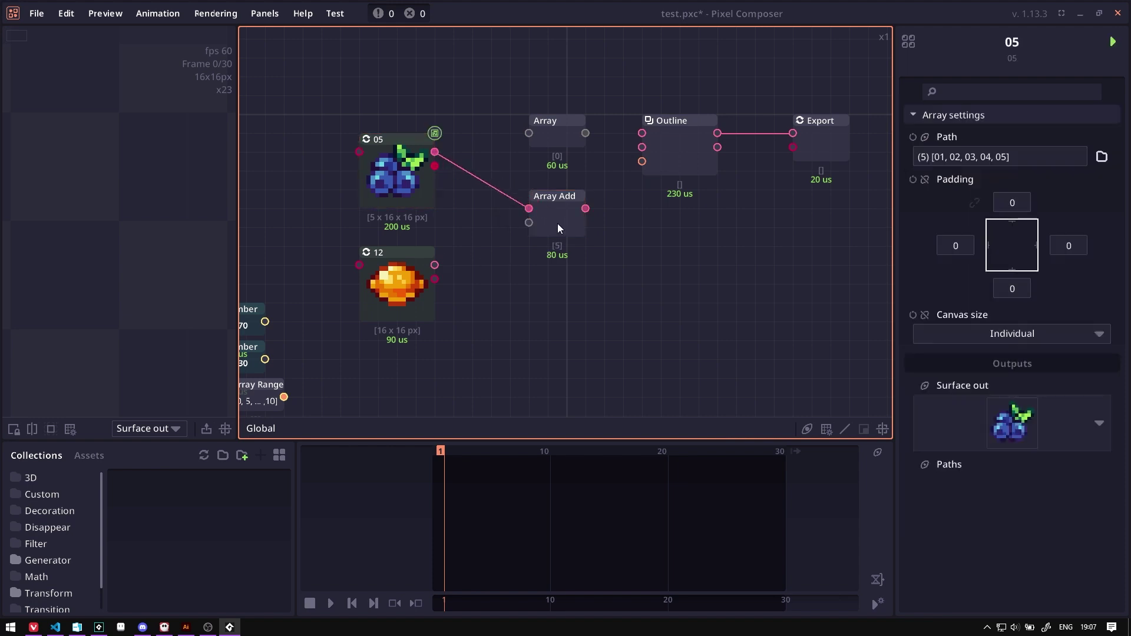
drag(436, 265, 528, 224)
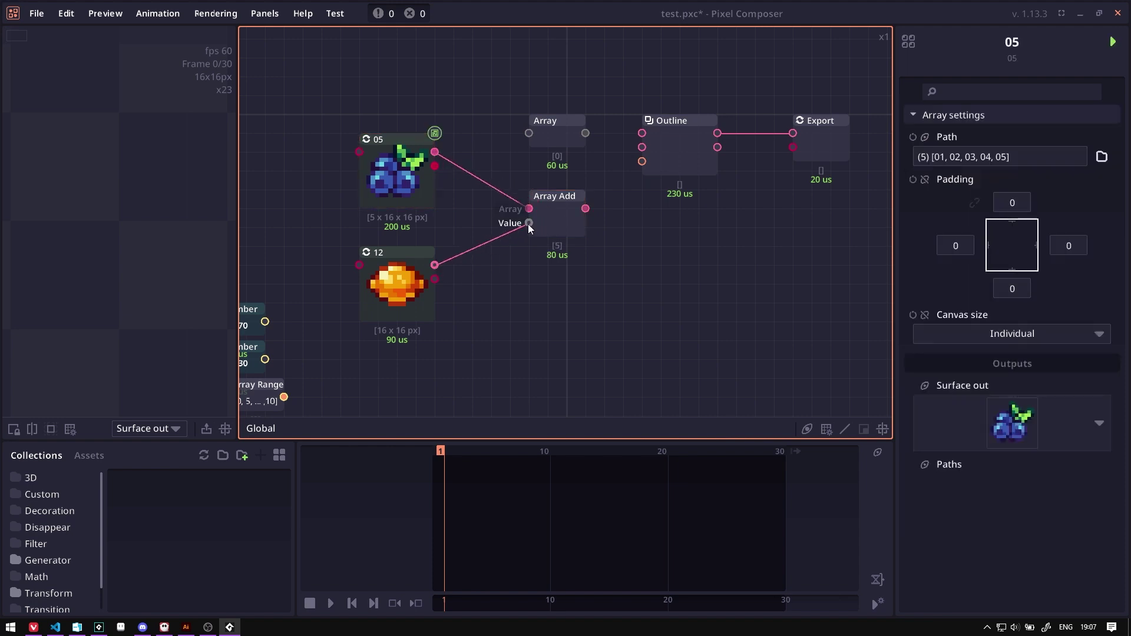
click(559, 224)
scroll(589, 253, up, 2)
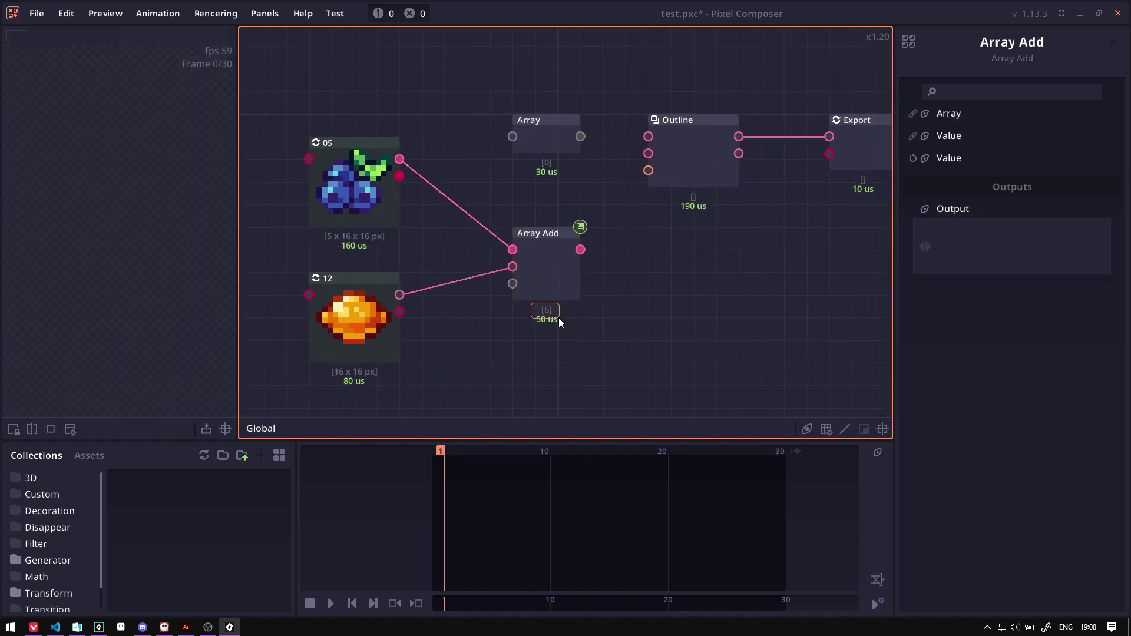
Connect the Array Add output to the Outline node's surface input and preview the Outline node.
mouse_move(580, 249)
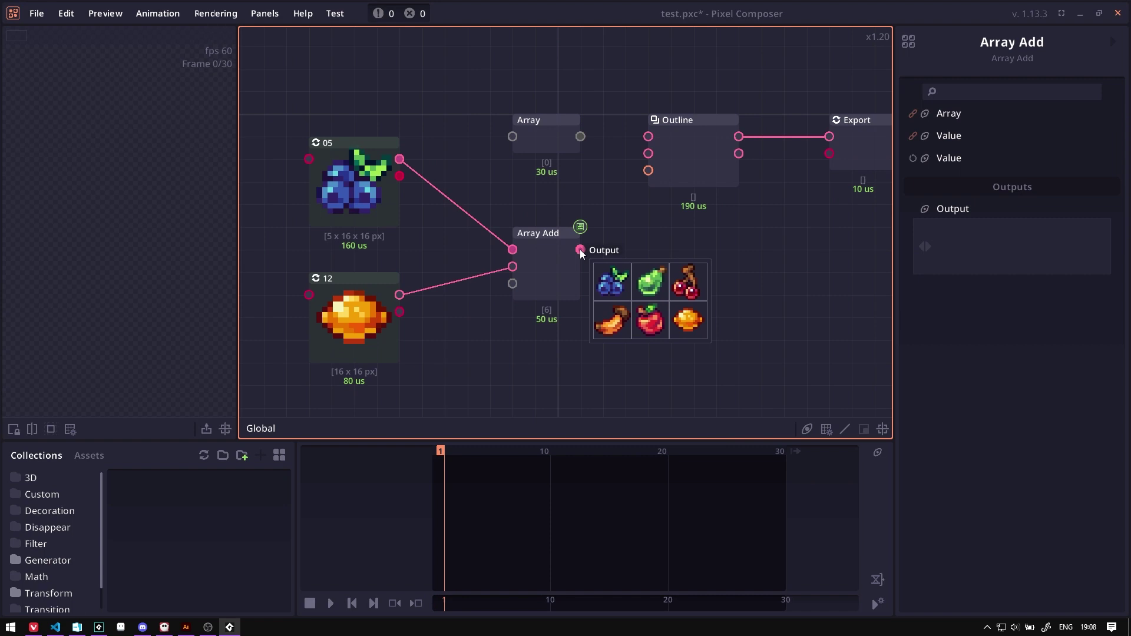
drag(580, 249, 648, 136)
click(709, 156)
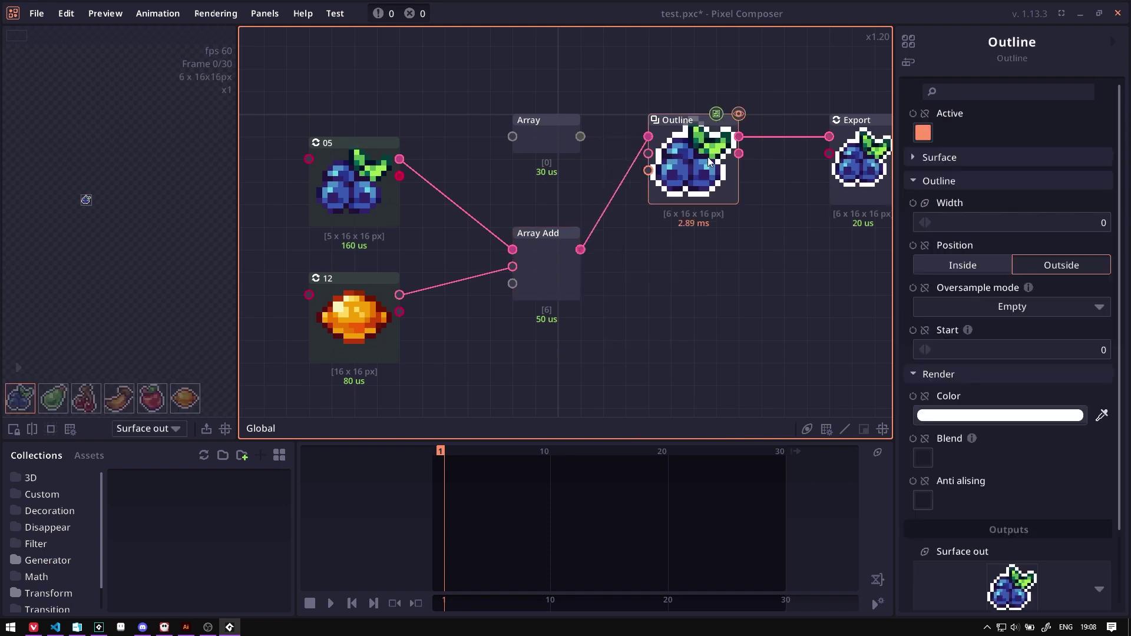
Preview each of the other outlined fruits in the Outline node's output array.
click(54, 400)
click(86, 400)
click(119, 399)
click(152, 400)
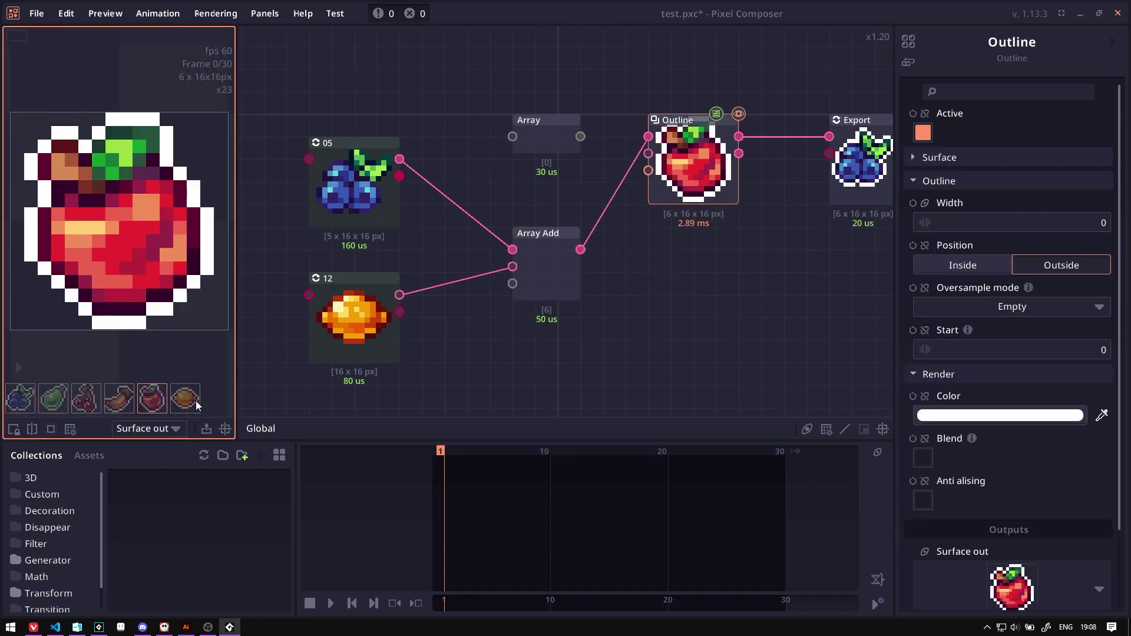
click(196, 401)
Import fruit images 13, 10, 11 and 12 as an array node below the single 12 image and connect it to Array Add.
scroll(378, 315, down, 1)
drag(493, 330, 596, 234)
click(625, 187)
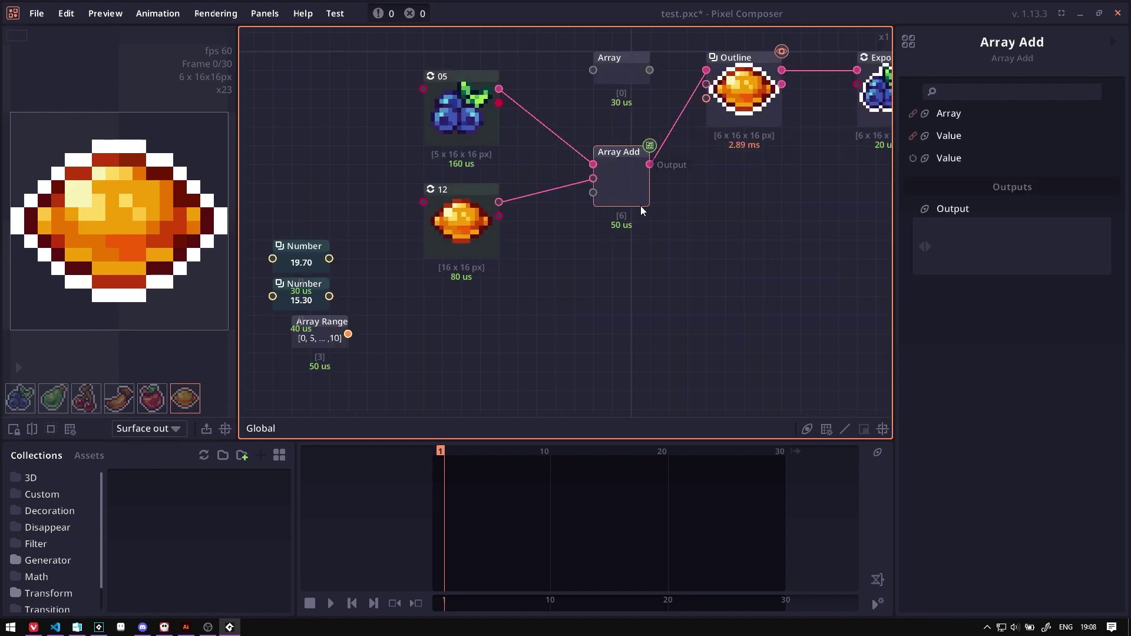
key(alt+Tab)
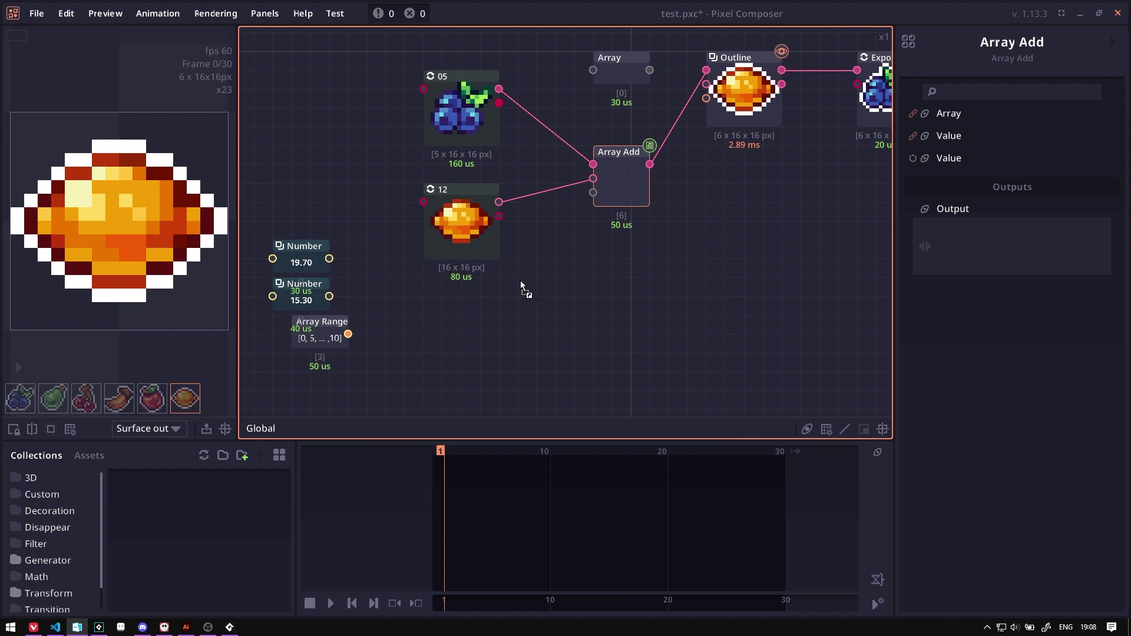
drag(520, 282, 525, 290)
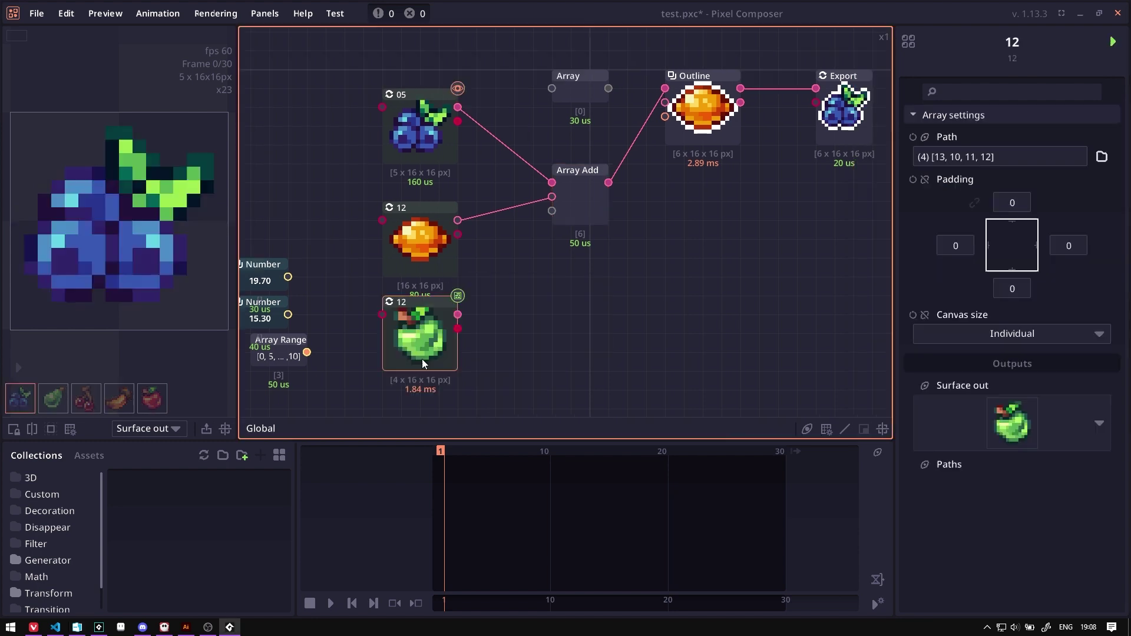
drag(421, 357, 418, 367)
drag(458, 334, 551, 211)
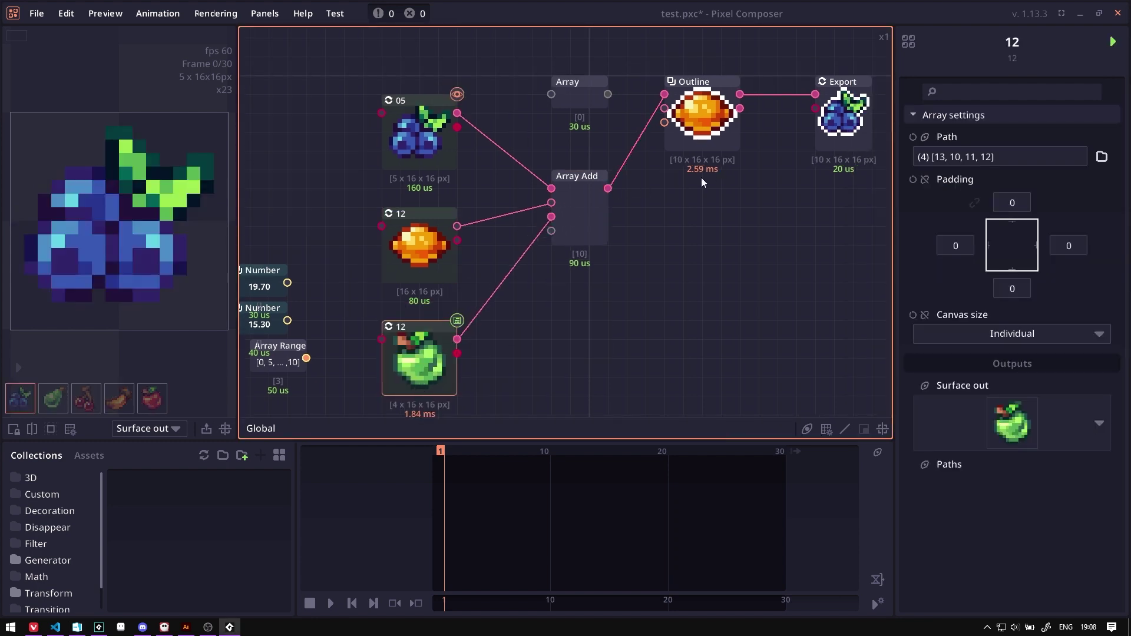
Add an Array Length node below Array Add and feed it the Array Add output.
mouse_move(612, 190)
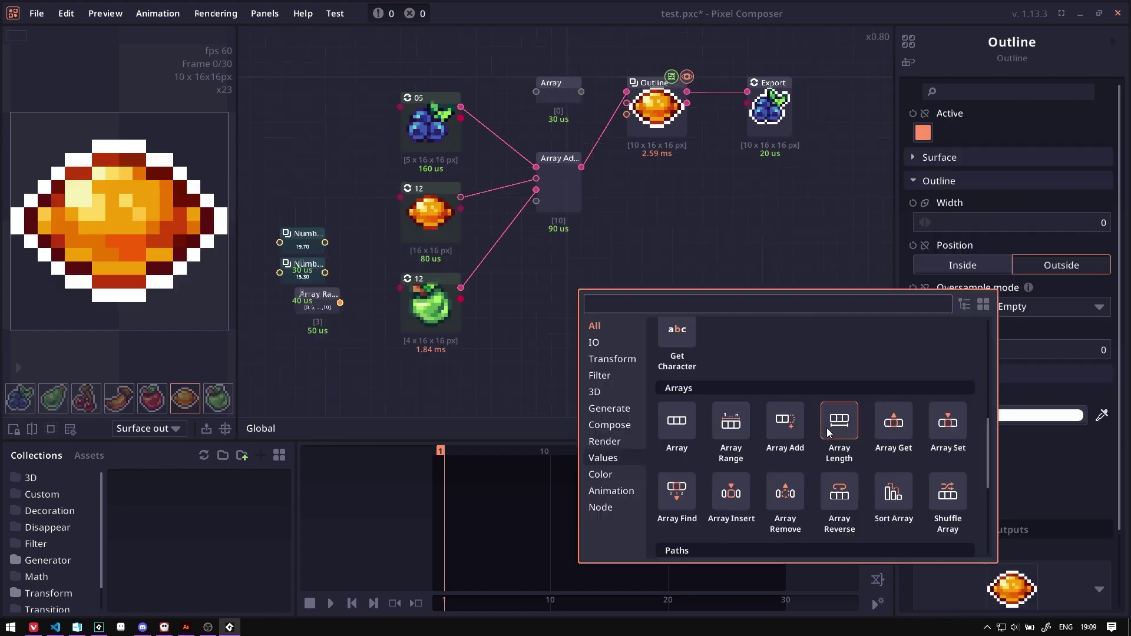
click(829, 432)
drag(583, 298, 573, 272)
scroll(574, 272, up, 2)
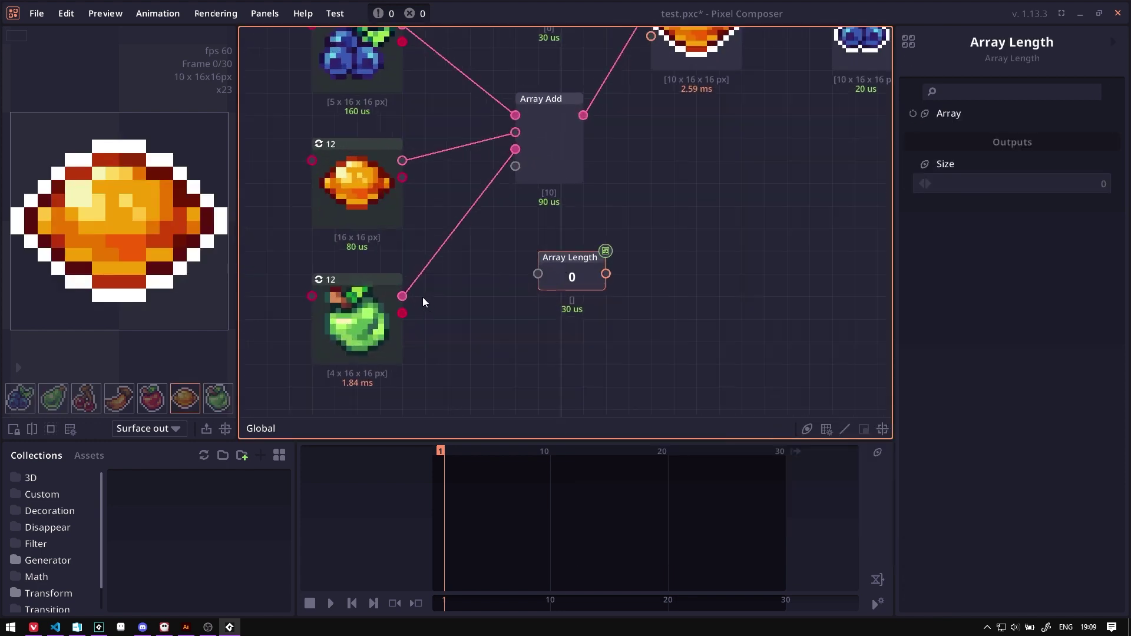
drag(554, 146, 527, 265)
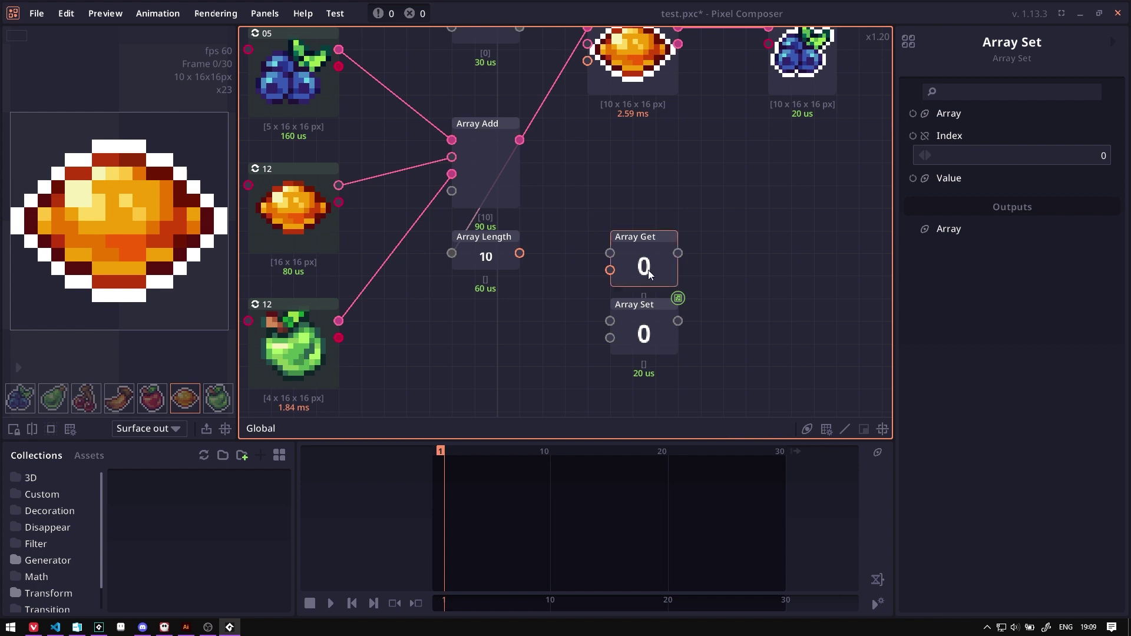
Feed the Array Add output into the Array Get node and retrieve the elements at index 5 and index 0.
drag(607, 251, 598, 229)
click(642, 295)
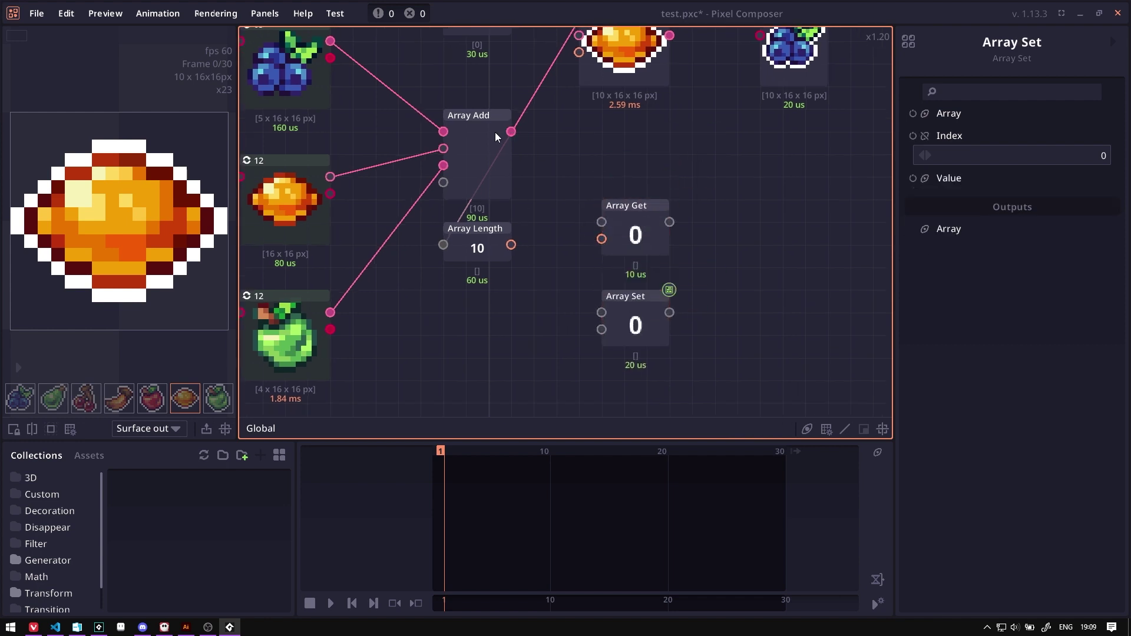
drag(510, 137, 622, 219)
click(1029, 156)
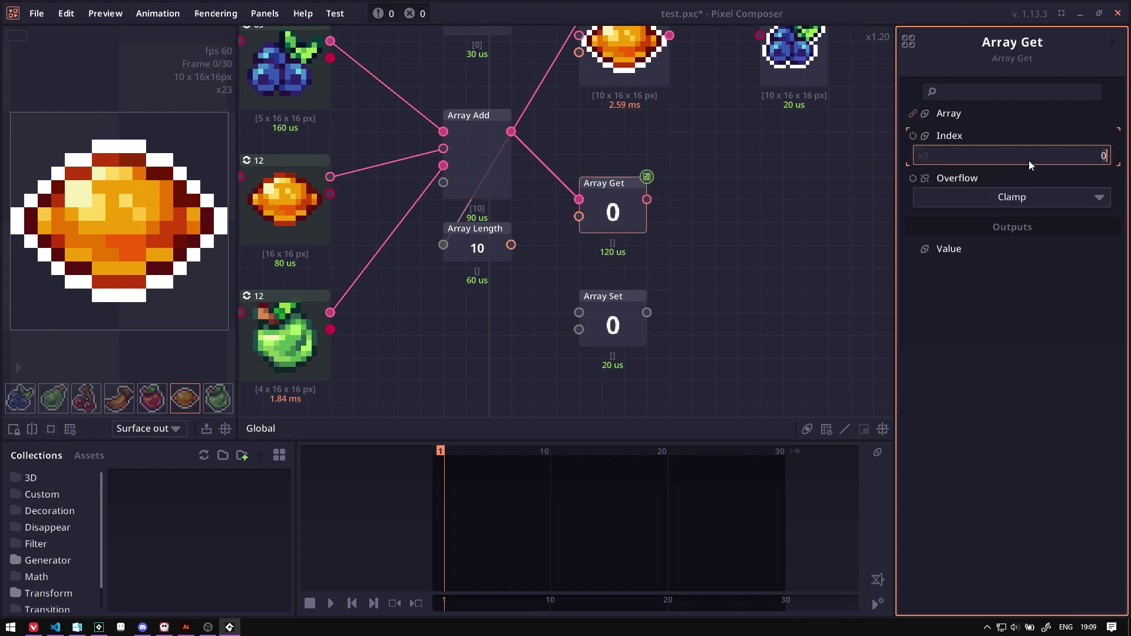
text(5)
key(Return)
mouse_move(645, 200)
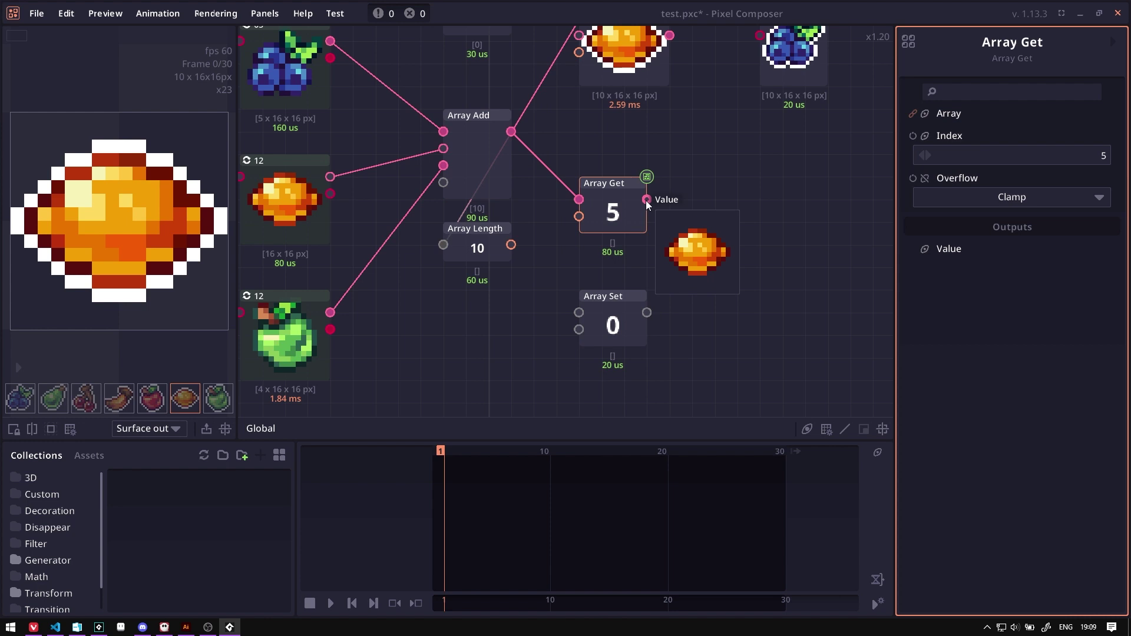
click(985, 156)
text(0)
key(Return)
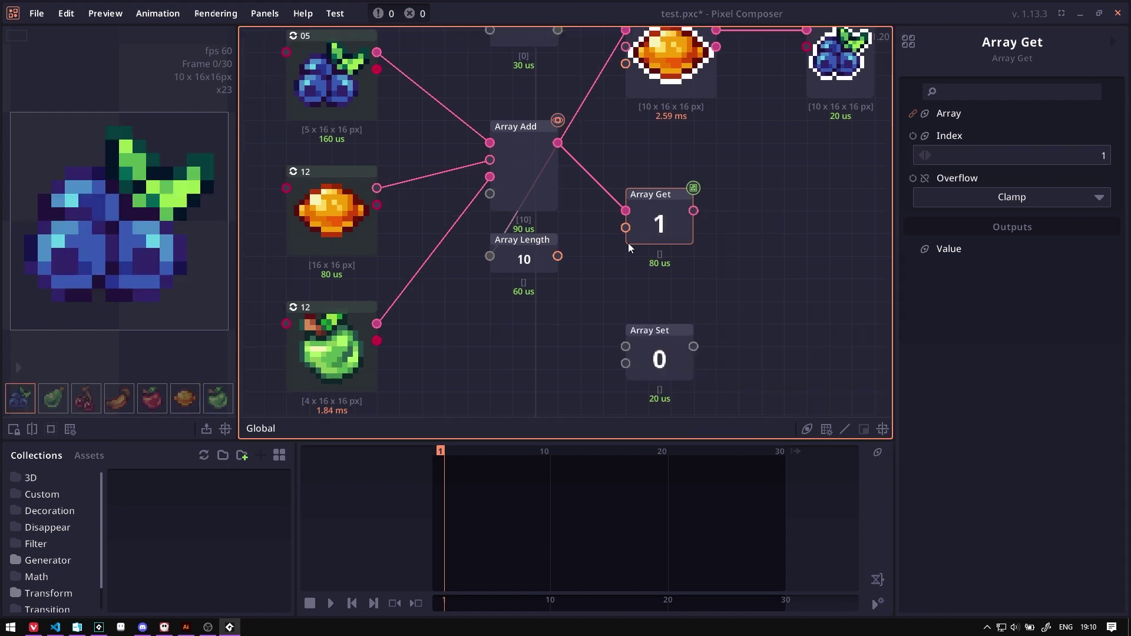
Place the existing Array Range node below the Array Length node and preview it.
scroll(633, 246, down, 3)
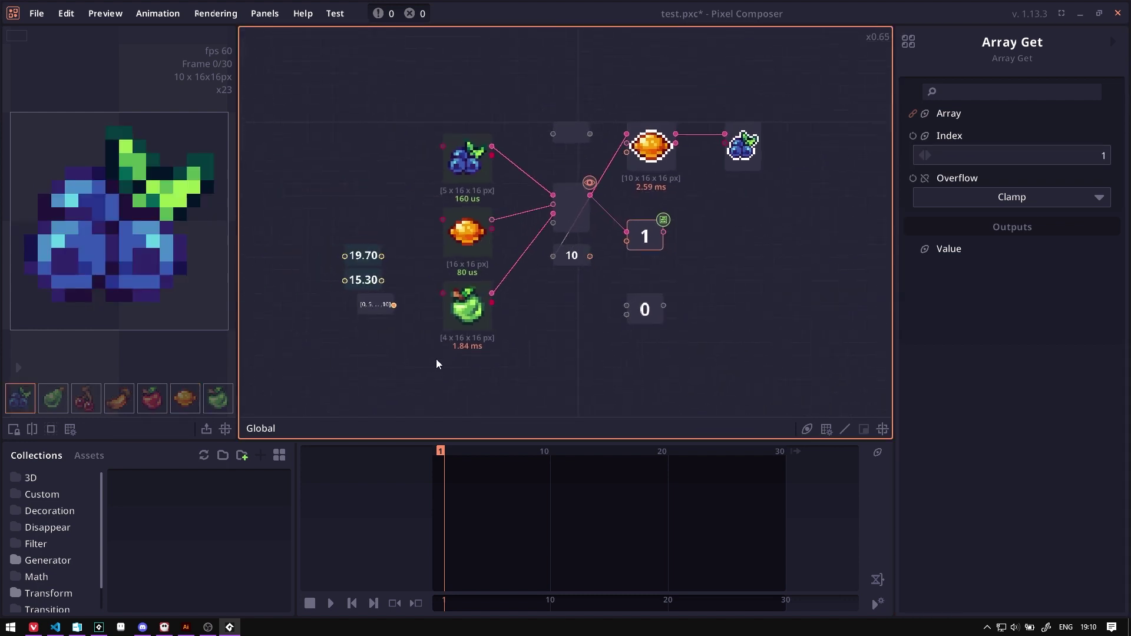
scroll(583, 291, up, 2)
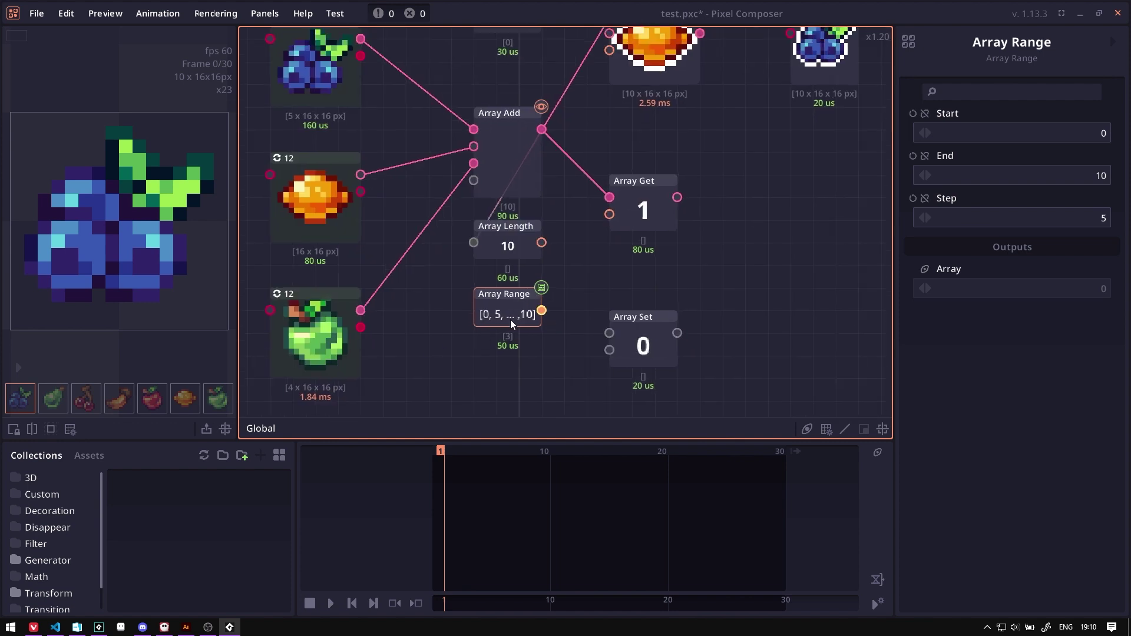
drag(478, 301, 459, 303)
scroll(457, 308, up, 1)
double_click(478, 313)
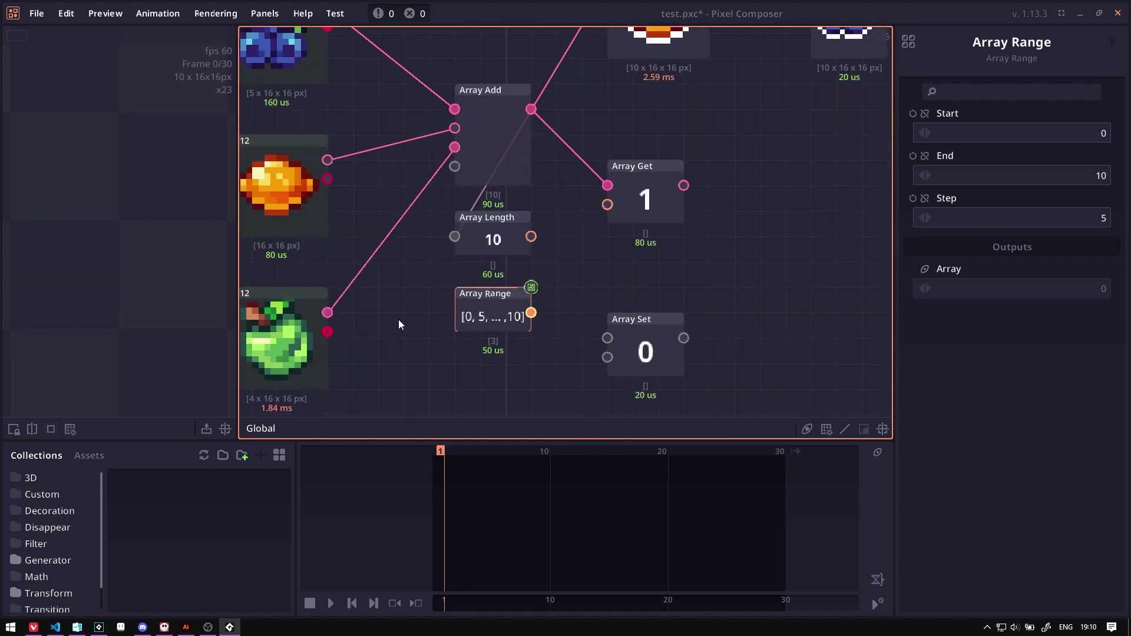
Set the Array Range end to 2 and step to 1, and connect its output to Array Get's index input.
click(1061, 171)
text(2)
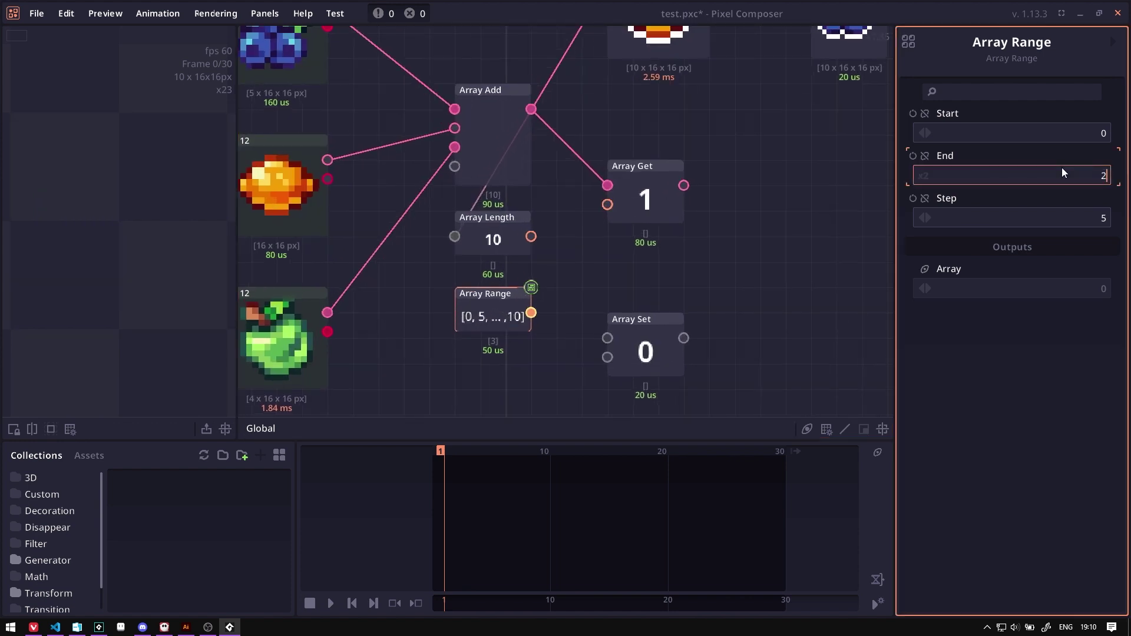
key(Tab)
text(1)
key(Return)
mouse_move(532, 313)
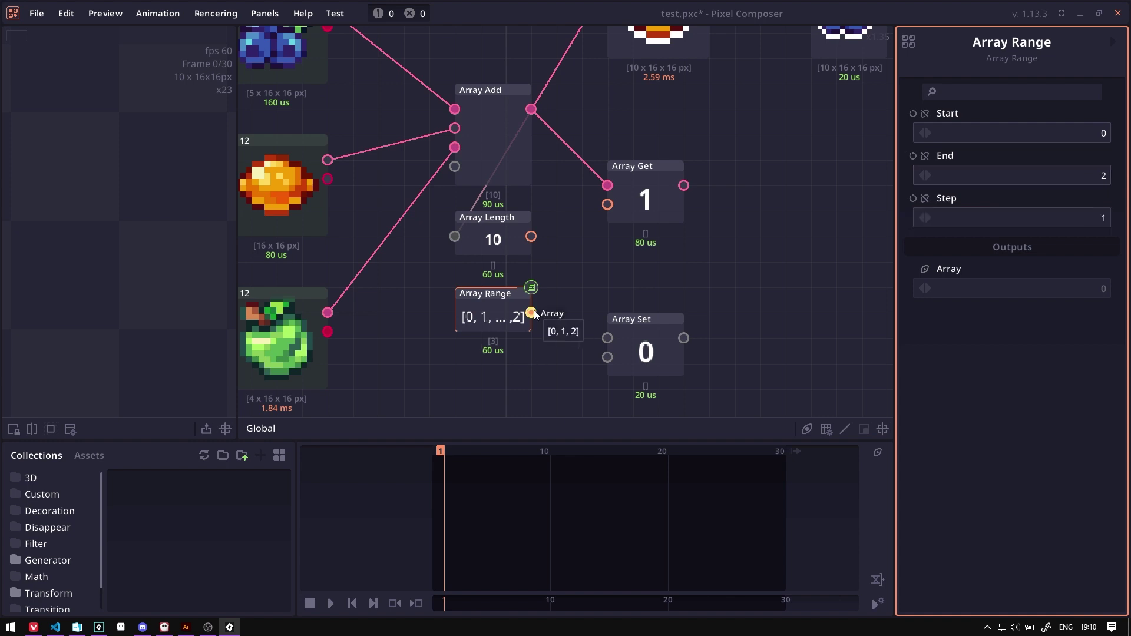
drag(532, 313, 607, 205)
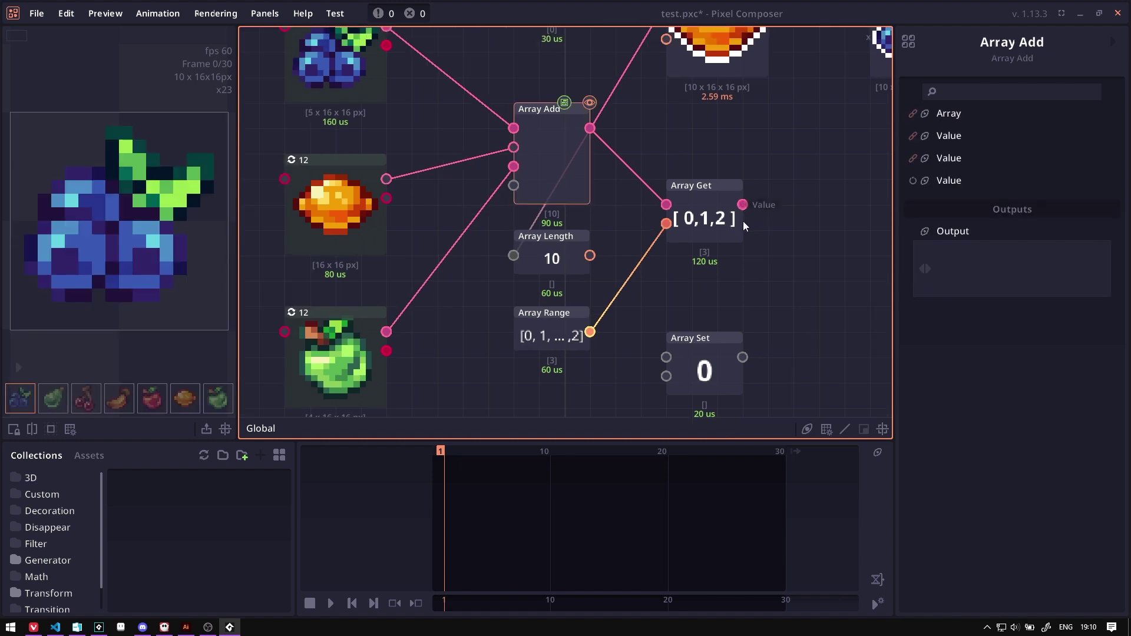
mouse_move(743, 206)
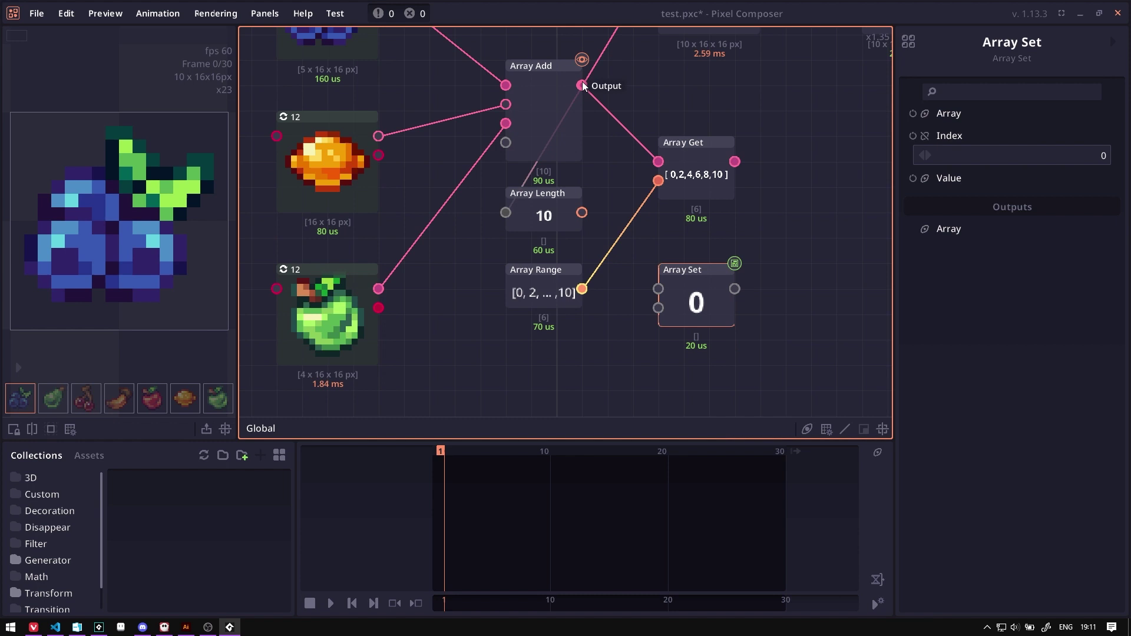
Feed Array Set with the Array Add output as its array and the export0 apple image as its value.
drag(582, 86, 658, 289)
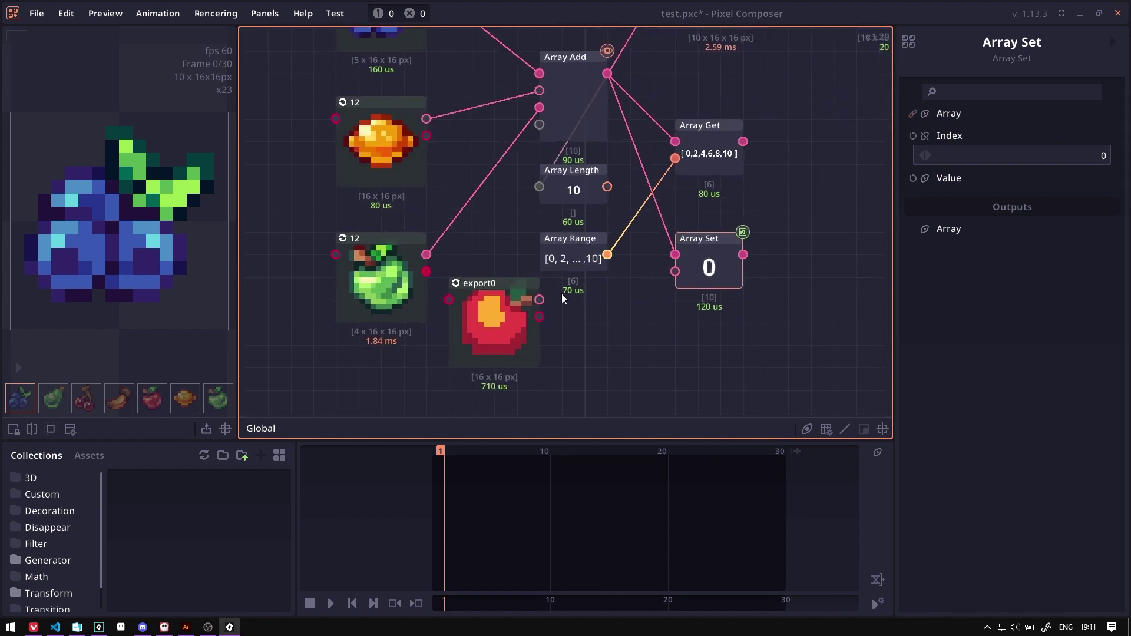
click(547, 334)
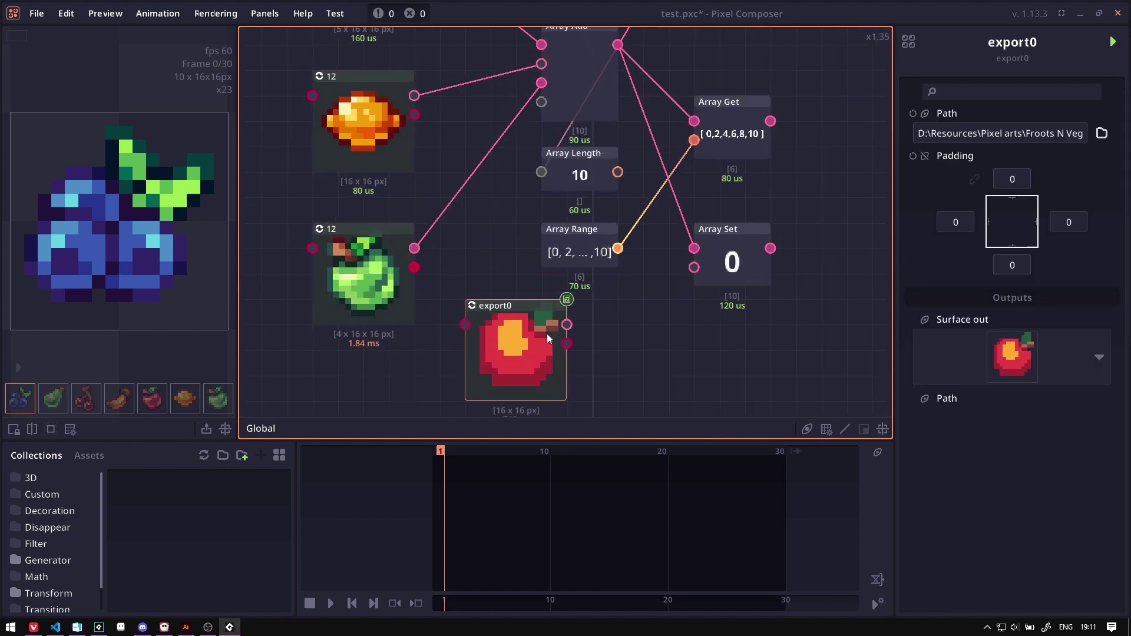
mouse_move(571, 341)
mouse_down()
mouse_move(514, 320)
mouse_move(626, 267)
mouse_up()
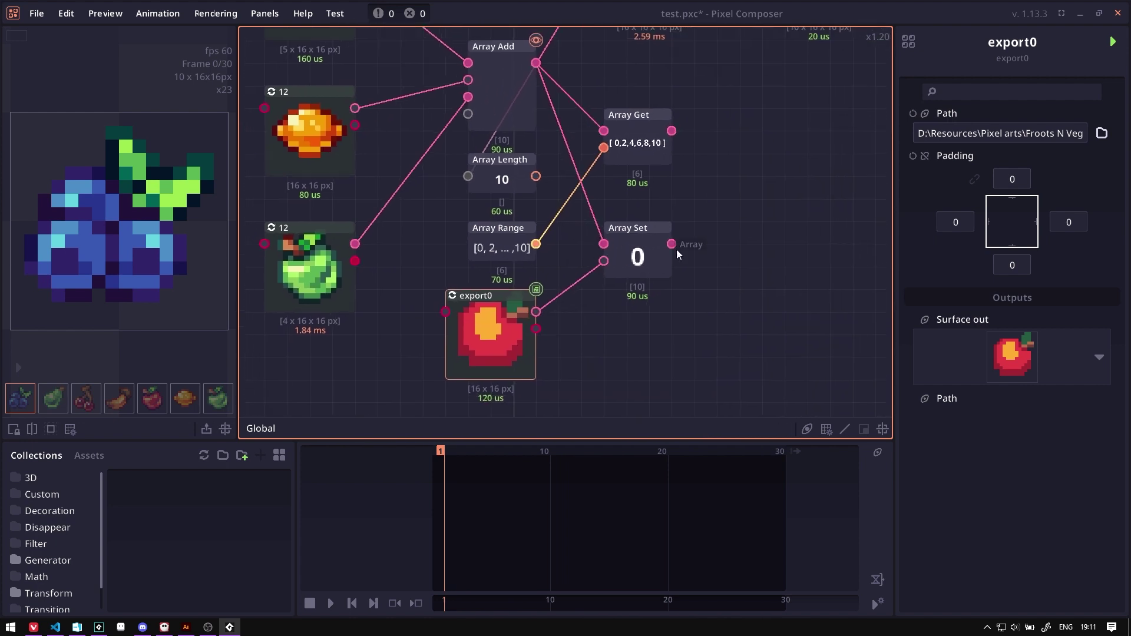
mouse_move(676, 247)
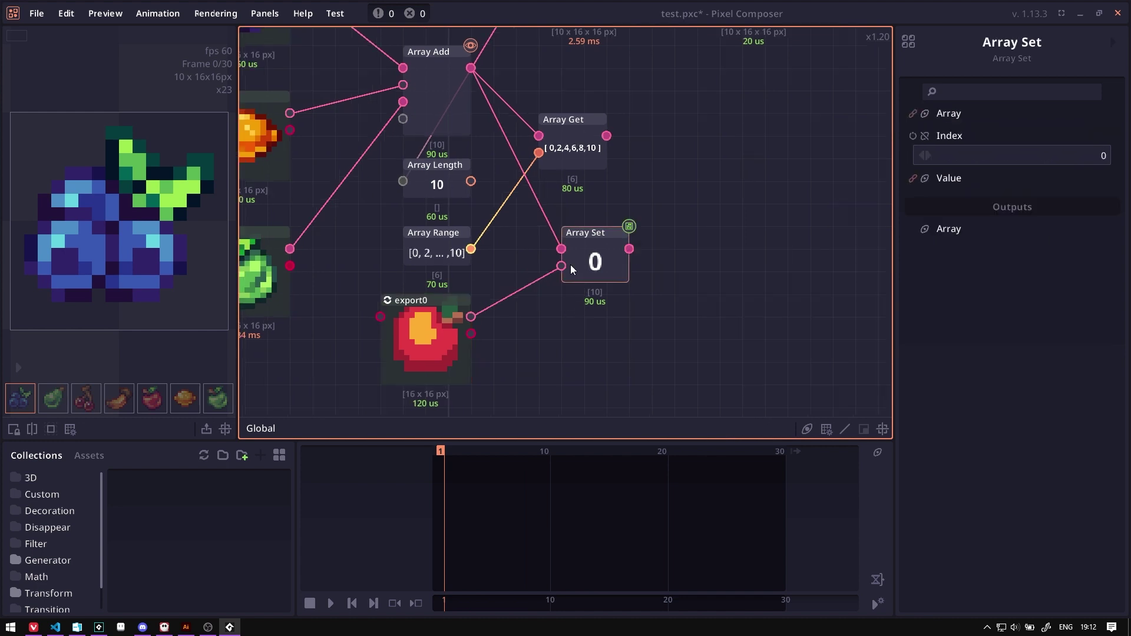
Expose the Index input on the Array Set node and connect the Array Range output to it.
drag(570, 264, 547, 264)
click(913, 136)
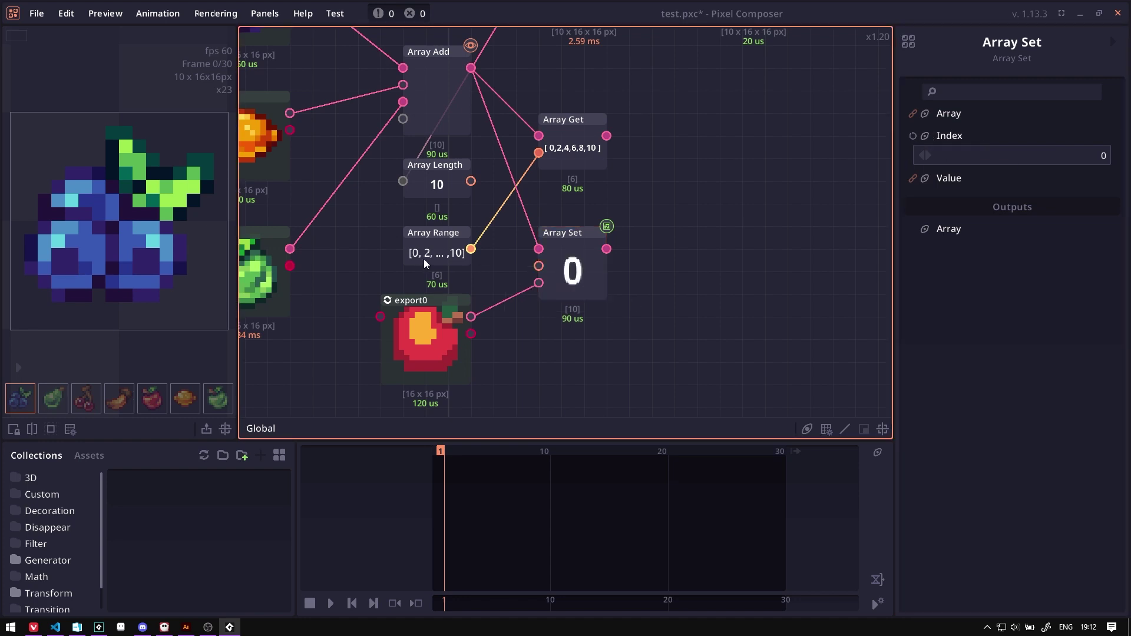
scroll(458, 264, up, 2)
click(456, 244)
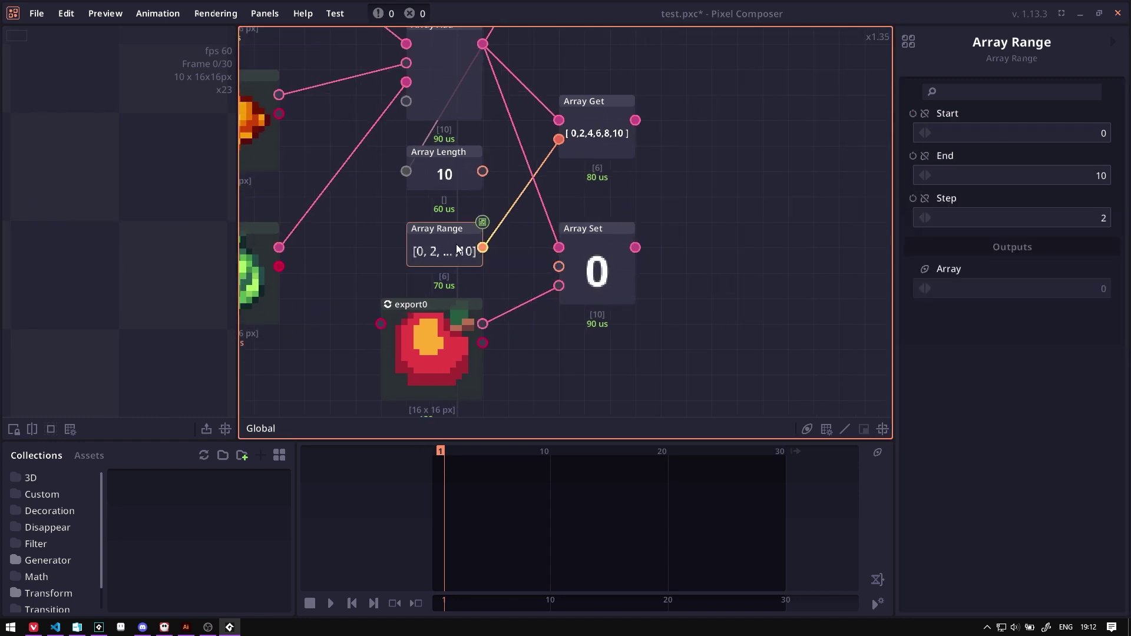
mouse_move(485, 250)
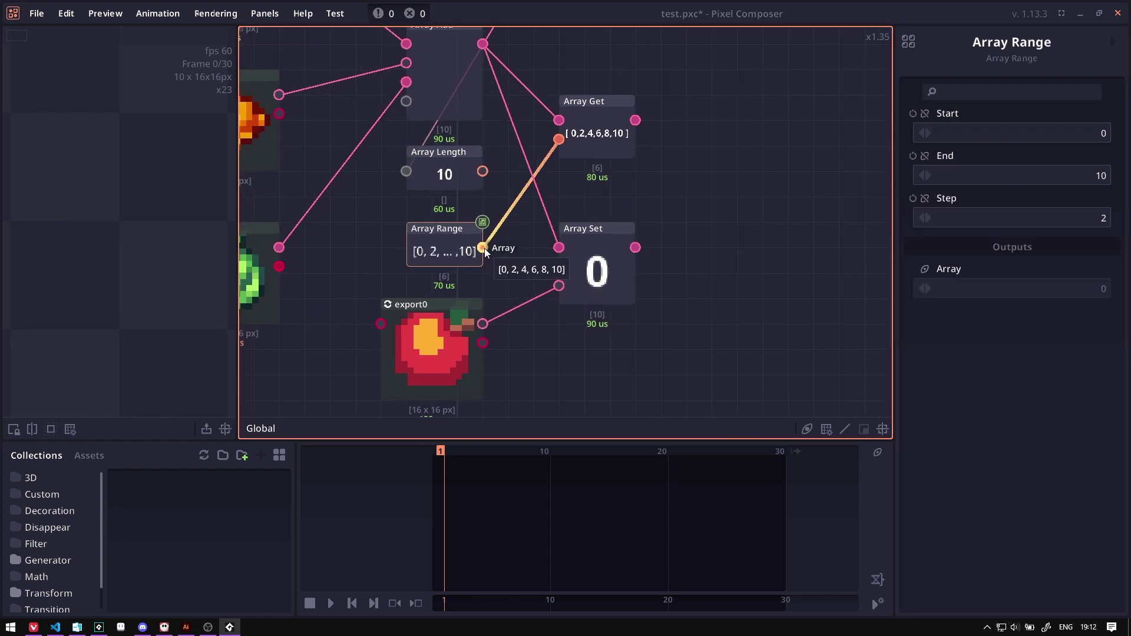
drag(484, 248, 558, 268)
mouse_move(636, 250)
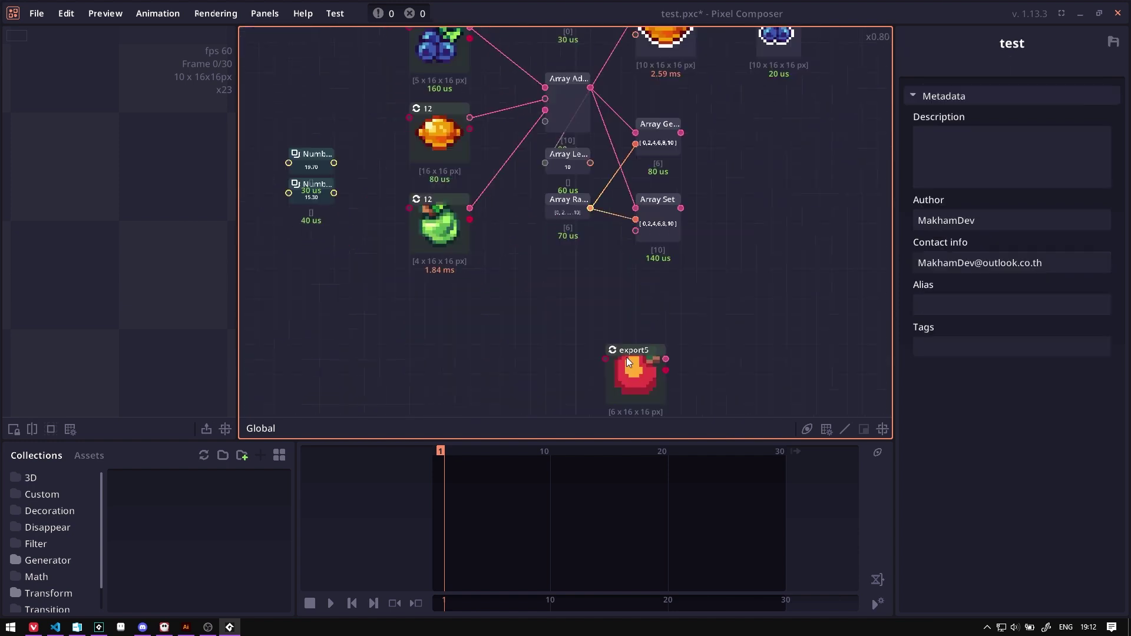
Place the export5 image array node below Array Range as the value source of Array Set, and preview it.
drag(640, 383, 612, 254)
double_click(561, 278)
scroll(650, 256, up, 2)
scroll(613, 253, up, 1)
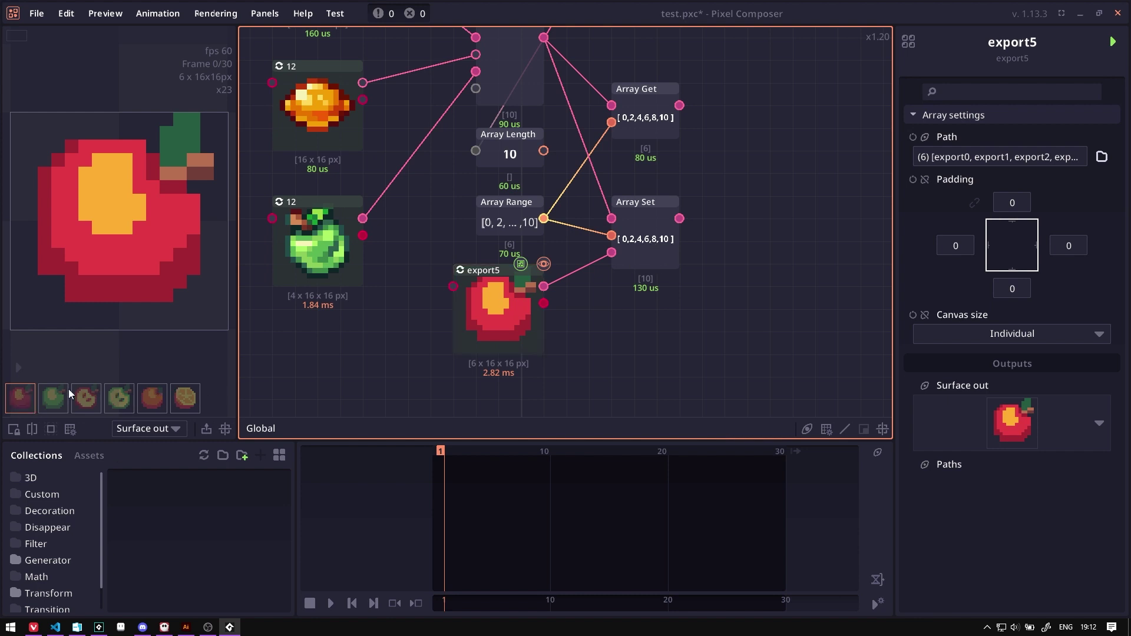
mouse_move(681, 222)
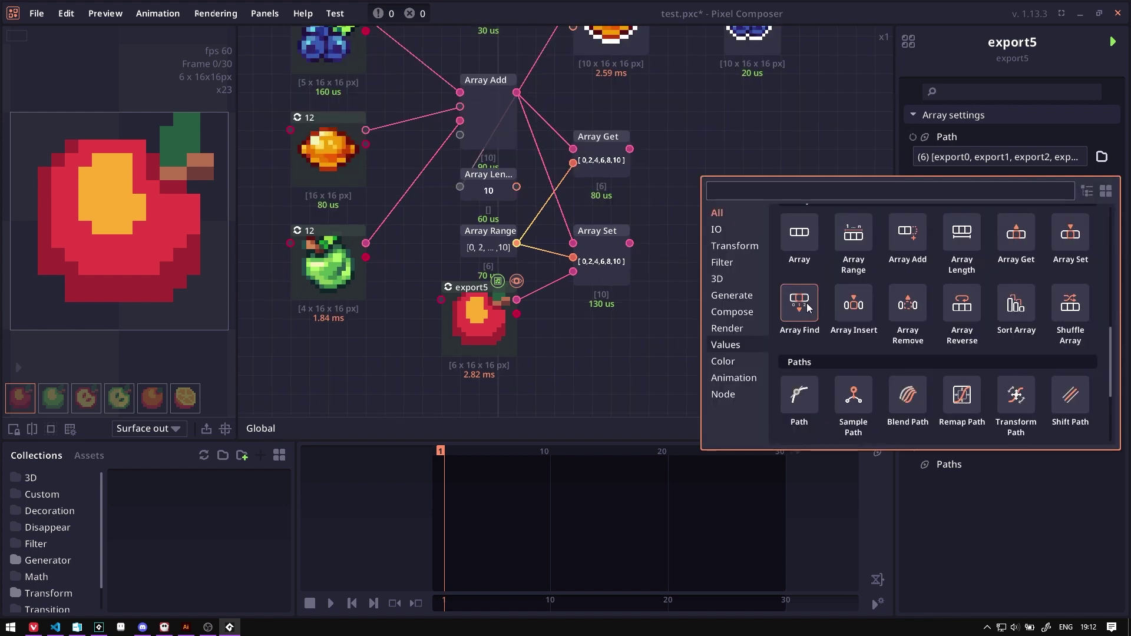
Add an Array Find node to the graph and feed it the Array Add output.
click(802, 306)
drag(719, 197, 619, 323)
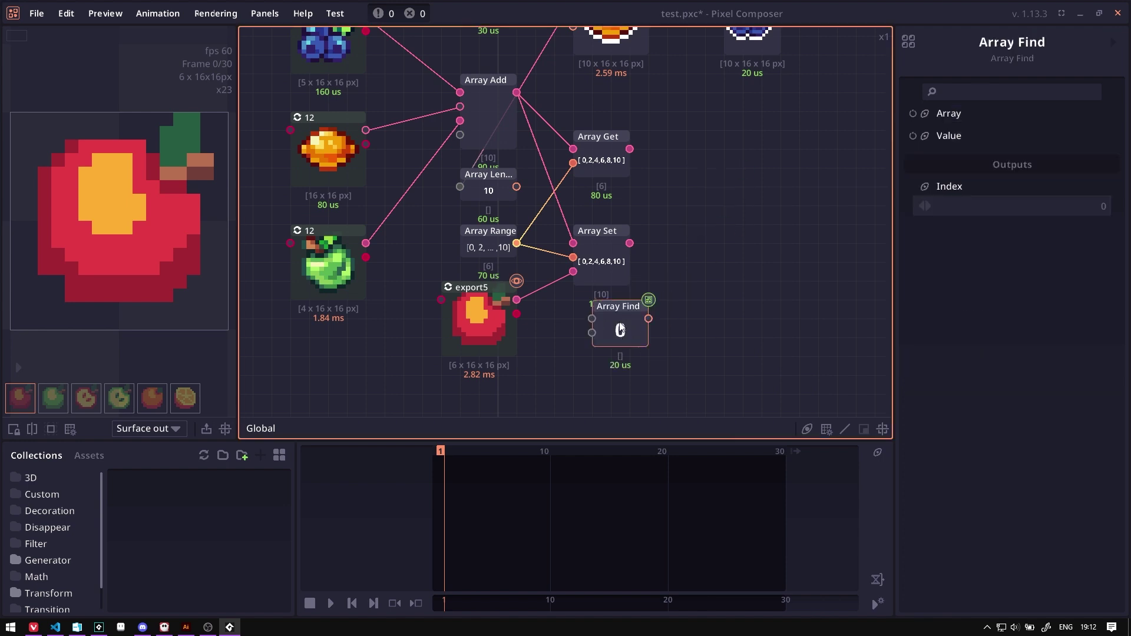
scroll(684, 303, up, 1)
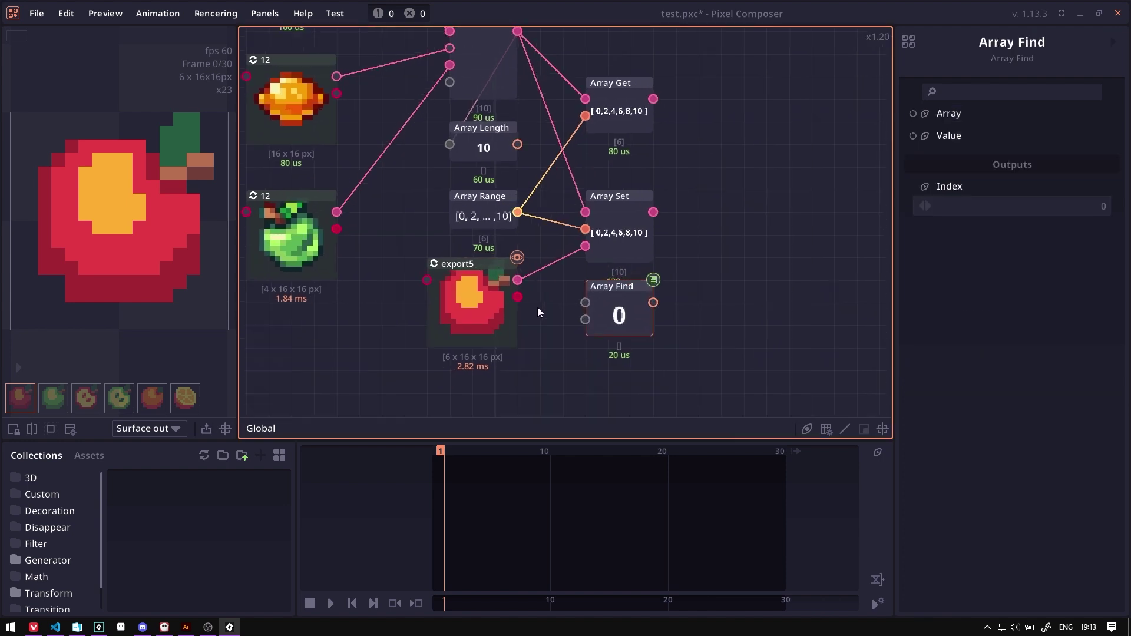
scroll(538, 305, down, 1)
drag(625, 285, 699, 146)
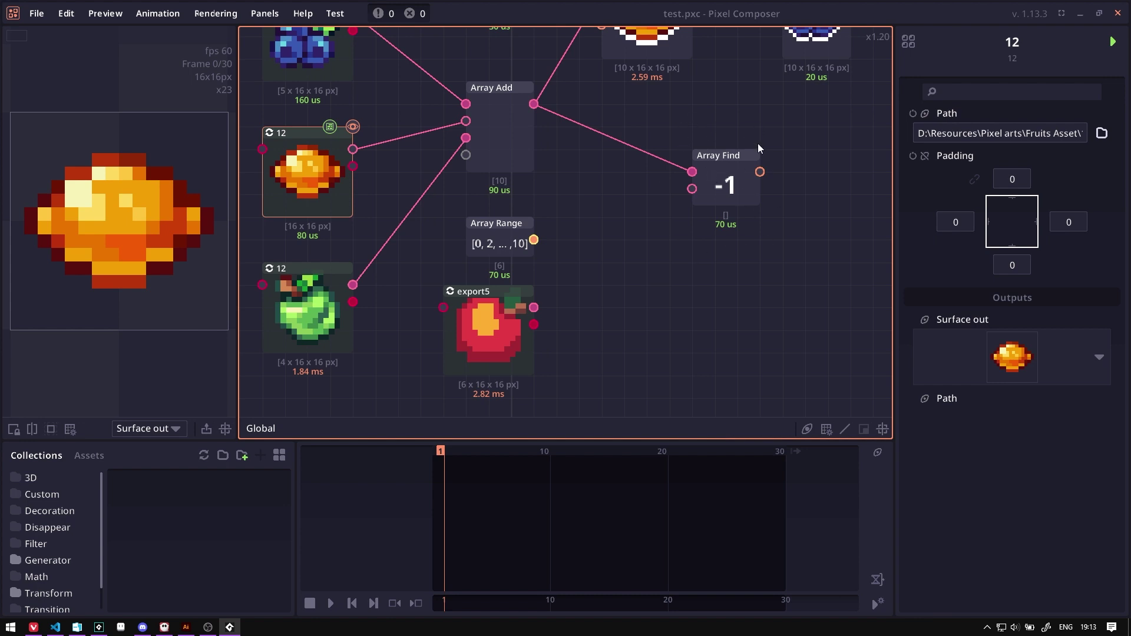
Move Array Range directly below Array Add and feed it into Array Find's array input in place of the Array Add output.
drag(471, 245, 475, 223)
scroll(284, 169, down, 1)
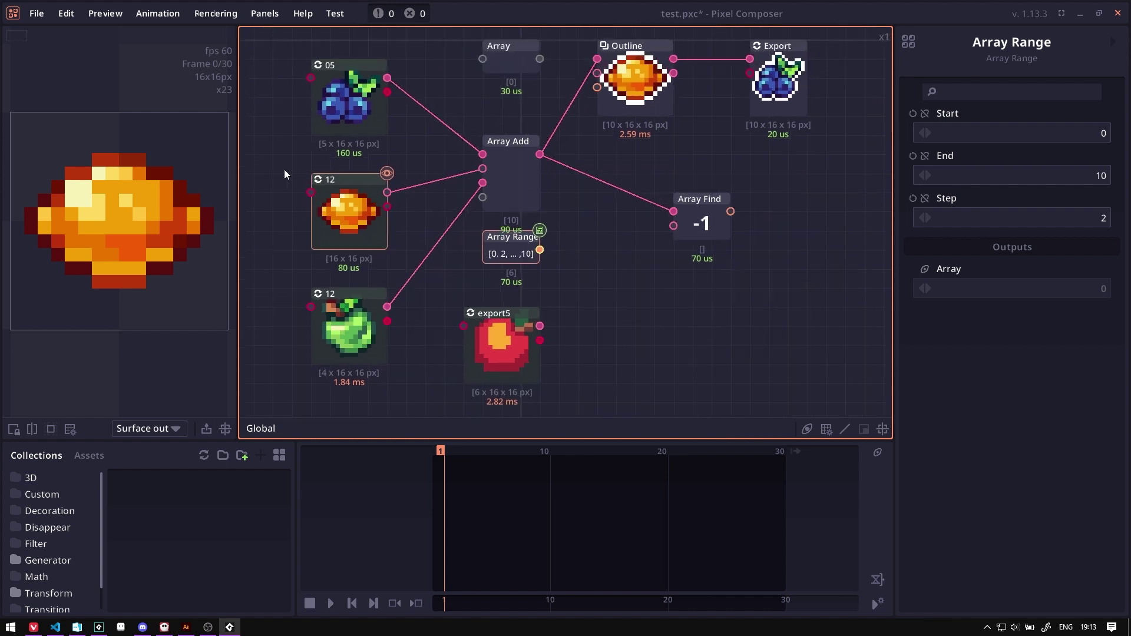
click(669, 213)
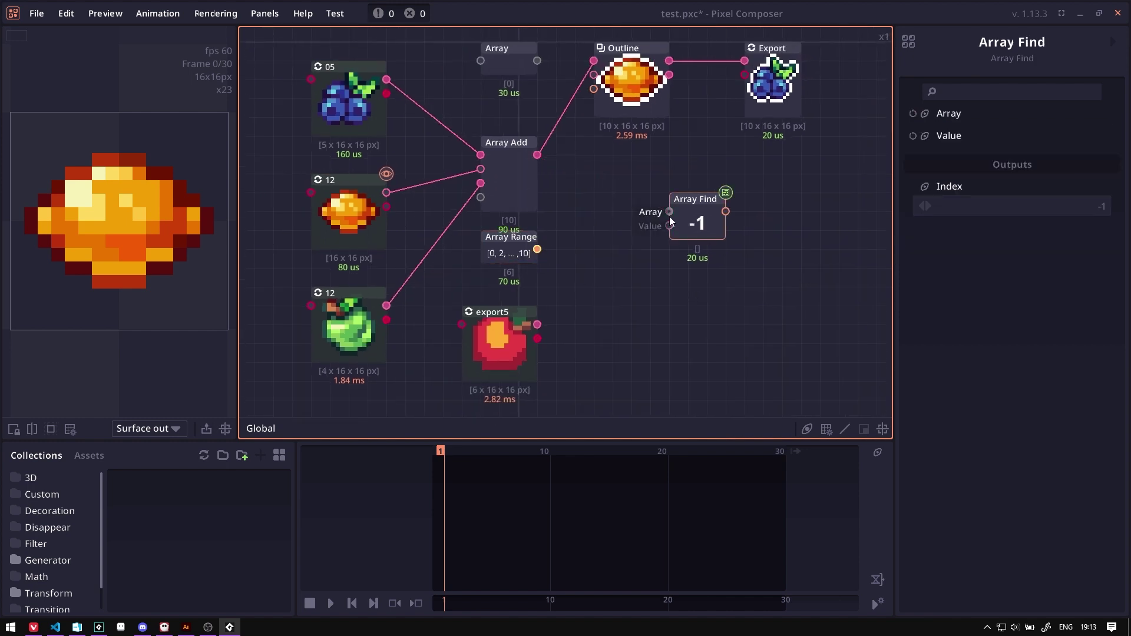
scroll(661, 225, up, 1)
drag(512, 255, 636, 240)
mouse_move(513, 262)
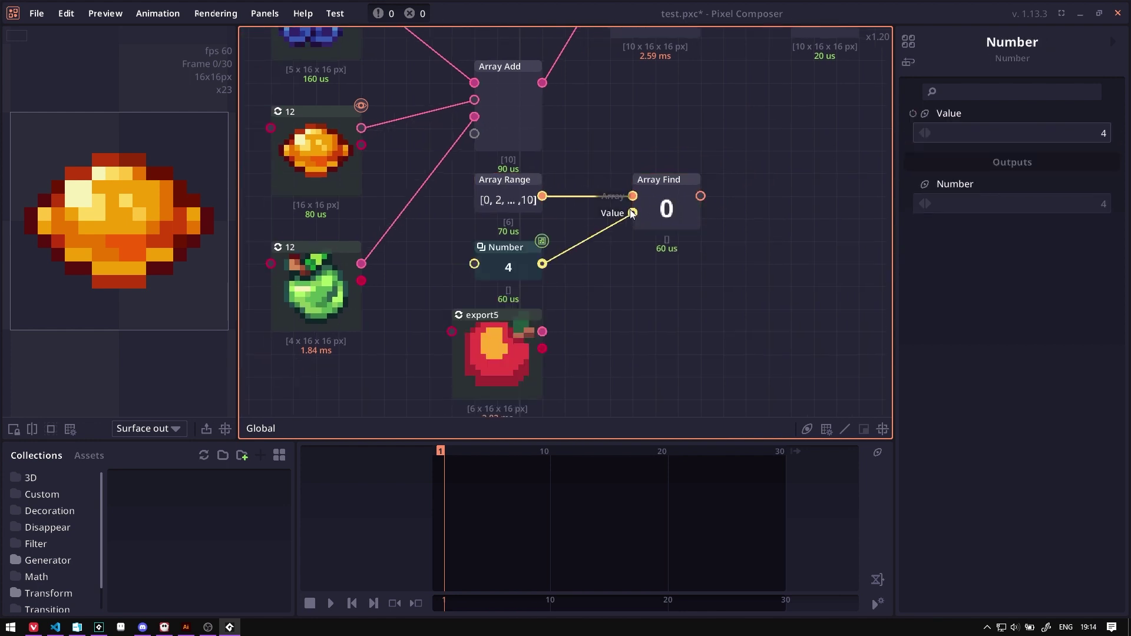
Connect the Number node holding 4 to Array Find's value input and inspect the index it outputs.
drag(607, 215, 632, 213)
click(669, 203)
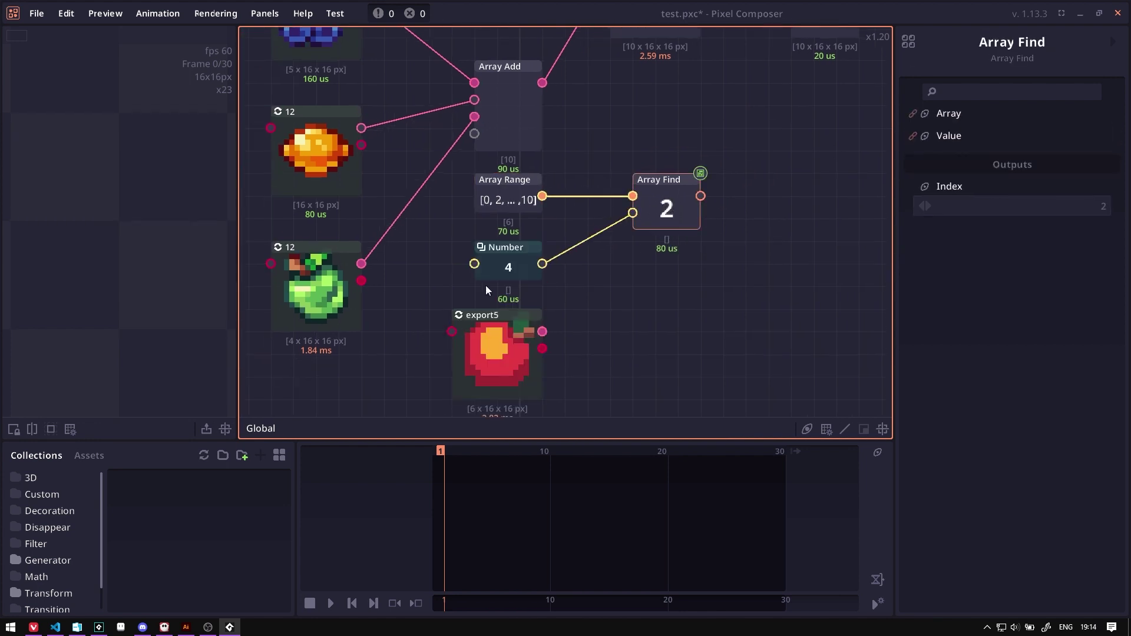
click(487, 272)
click(673, 214)
click(525, 200)
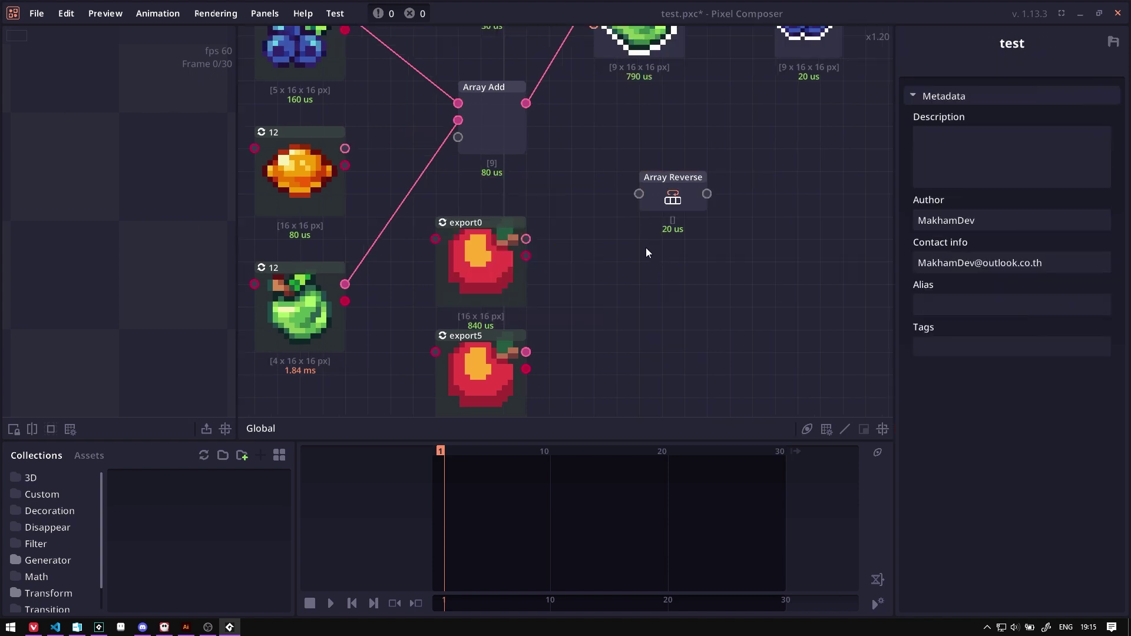
Add a Sort Array node and a Shuffle Array node below the Array Reverse node.
right_click(646, 252)
scroll(973, 419, down, 5)
click(967, 333)
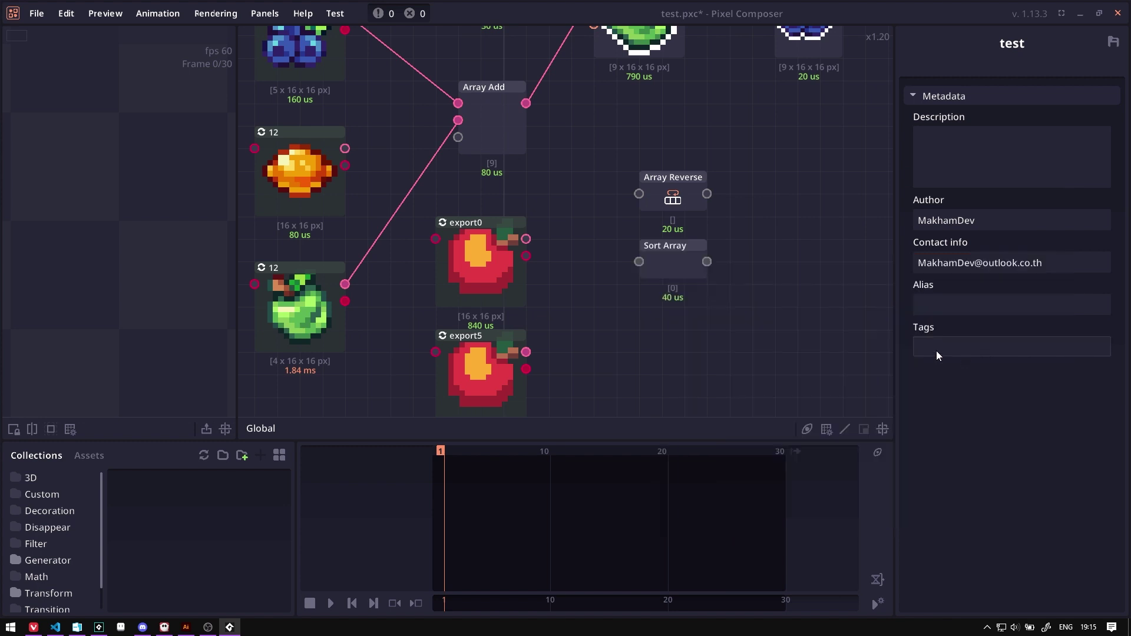
right_click(673, 298)
scroll(960, 469, down, 5)
click(961, 469)
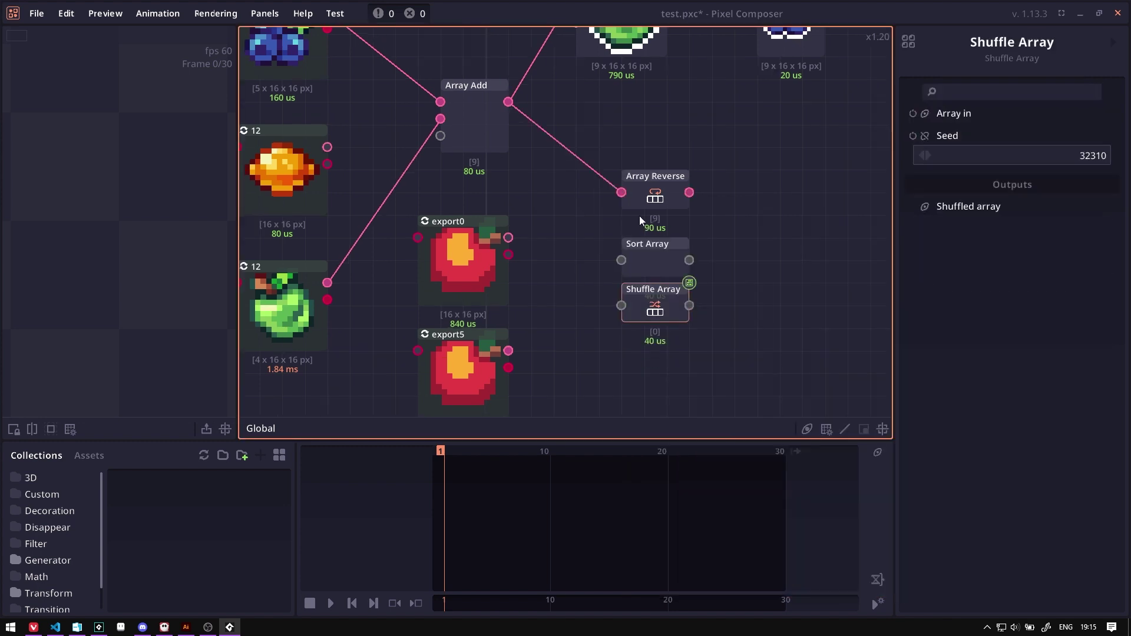
Move Shuffle Array above Array Reverse and connect the Array Add output to both Shuffle Array and Sort Array.
drag(653, 305, 653, 147)
scroll(610, 164, down, 1)
drag(510, 120, 603, 158)
scroll(604, 158, up, 2)
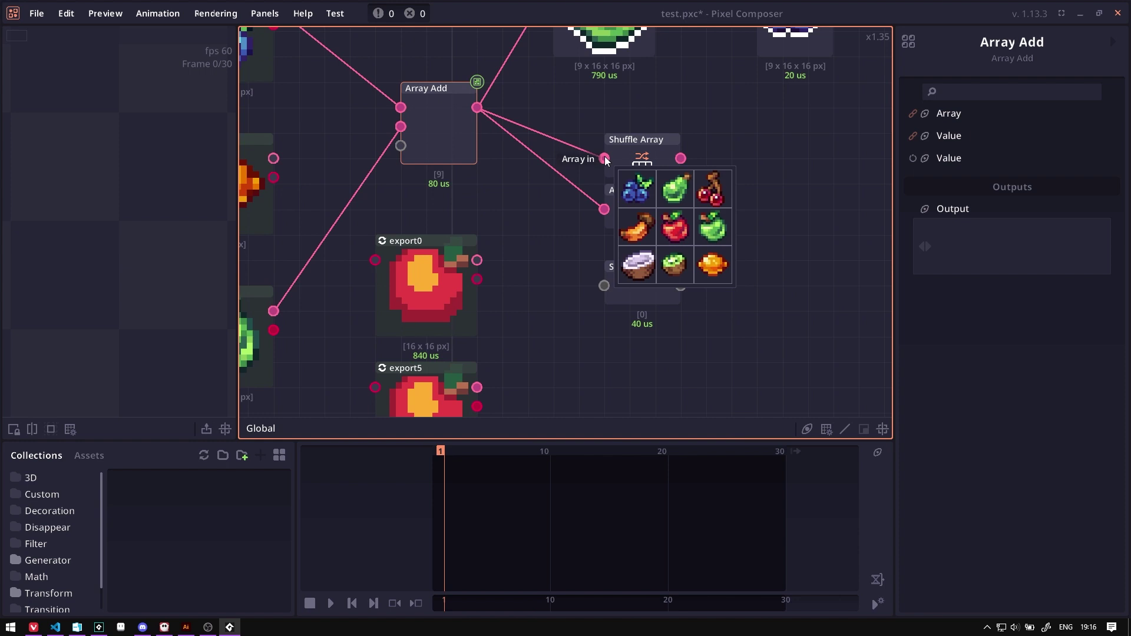
drag(685, 296, 638, 206)
drag(474, 57, 596, 225)
Clear the export0 and export5 image nodes below Array Add and connect the Palette node's output to Shuffle Array's input.
drag(556, 323, 414, 192)
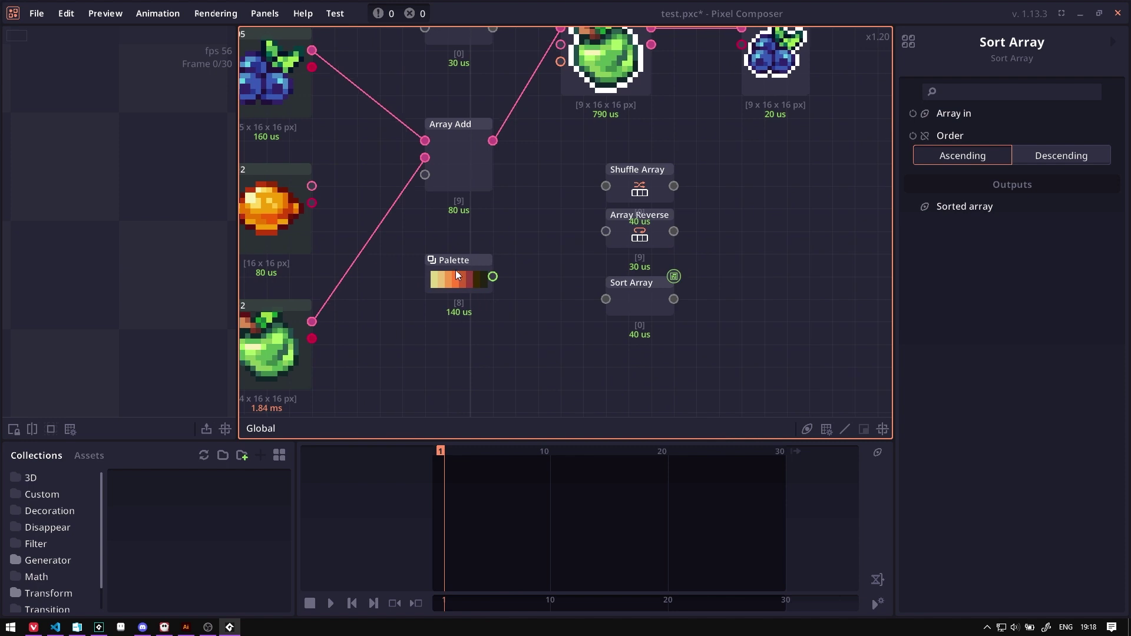
click(457, 275)
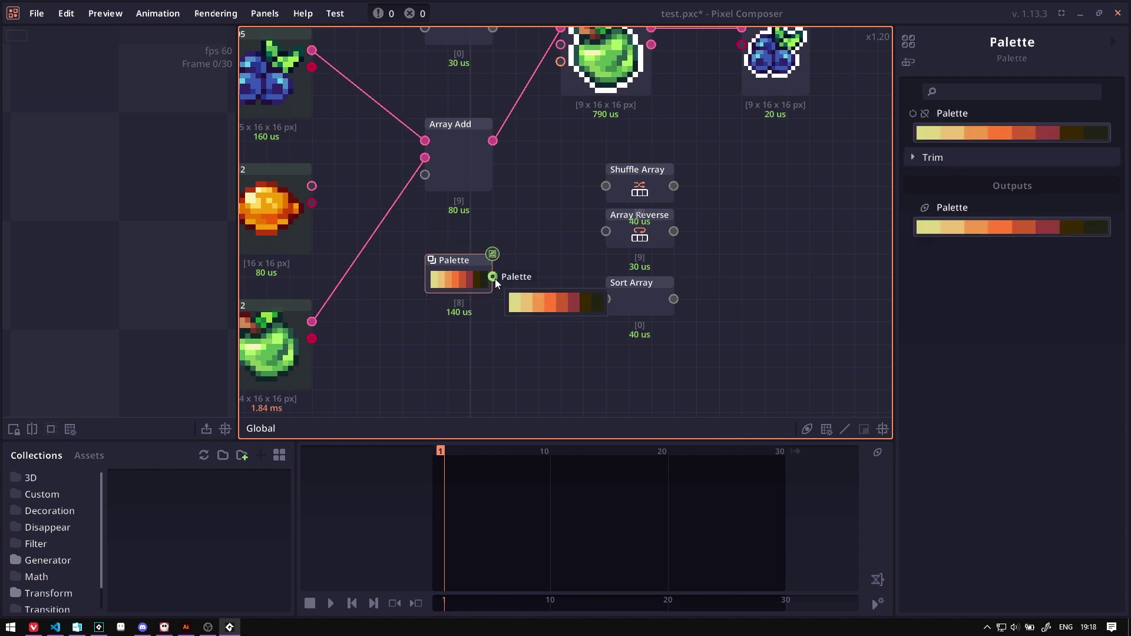
drag(493, 276, 605, 186)
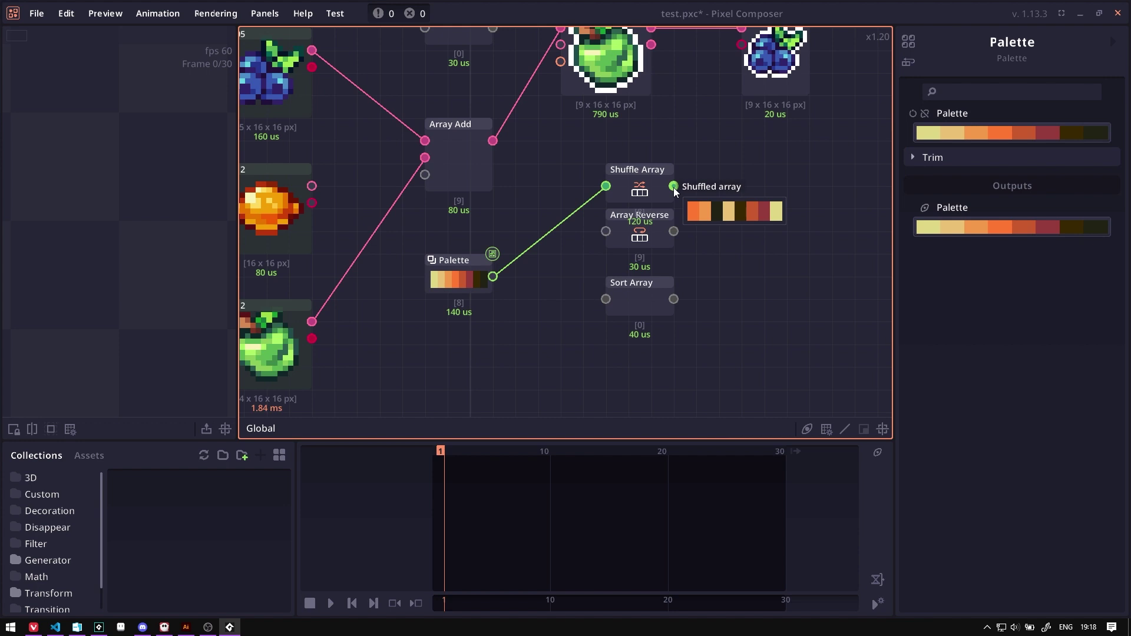
Connect the Palette node's output to Array Reverse and Sort Array, and inspect the sorted array output.
drag(493, 277, 606, 231)
drag(493, 276, 606, 299)
mouse_move(674, 299)
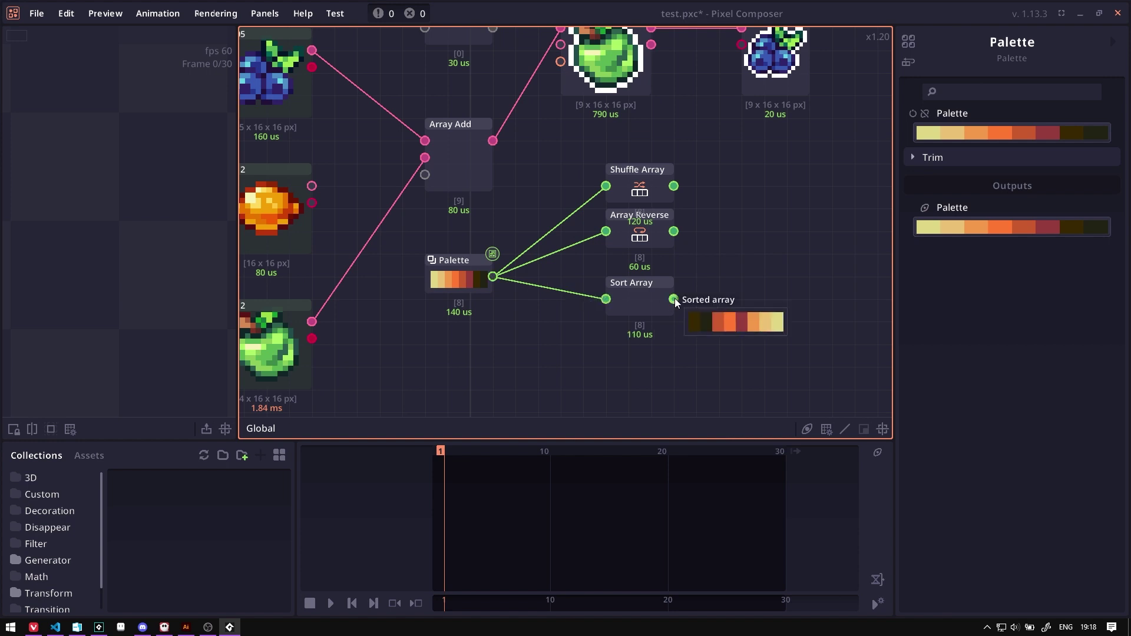
Add a Sort Palette node below Sort Array and open its order options.
drag(673, 299, 602, 303)
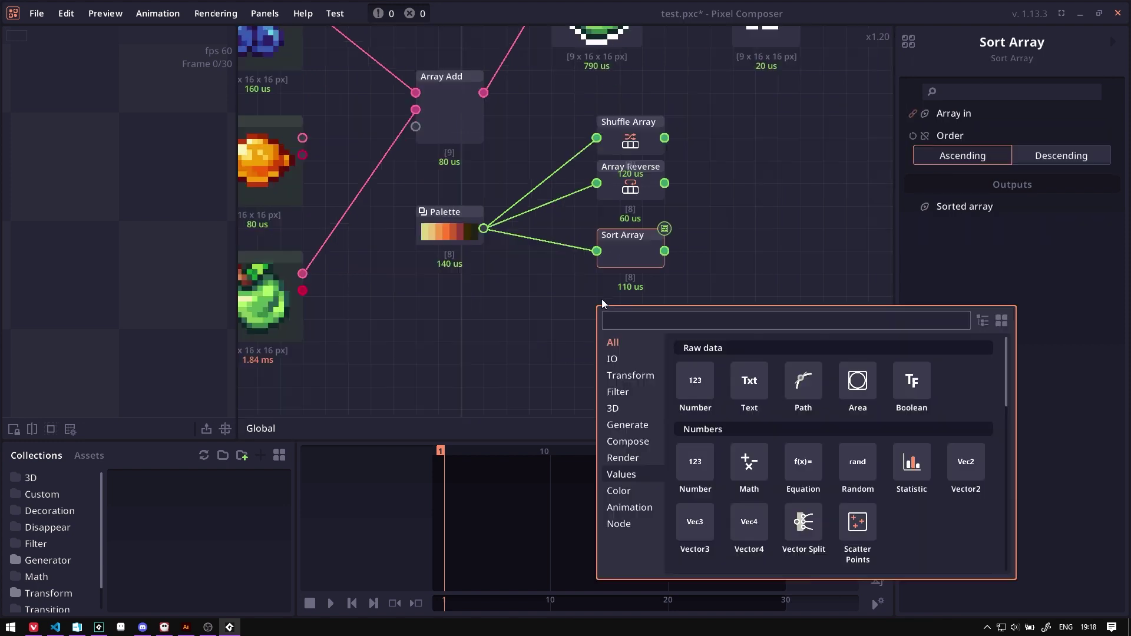
text(sort)
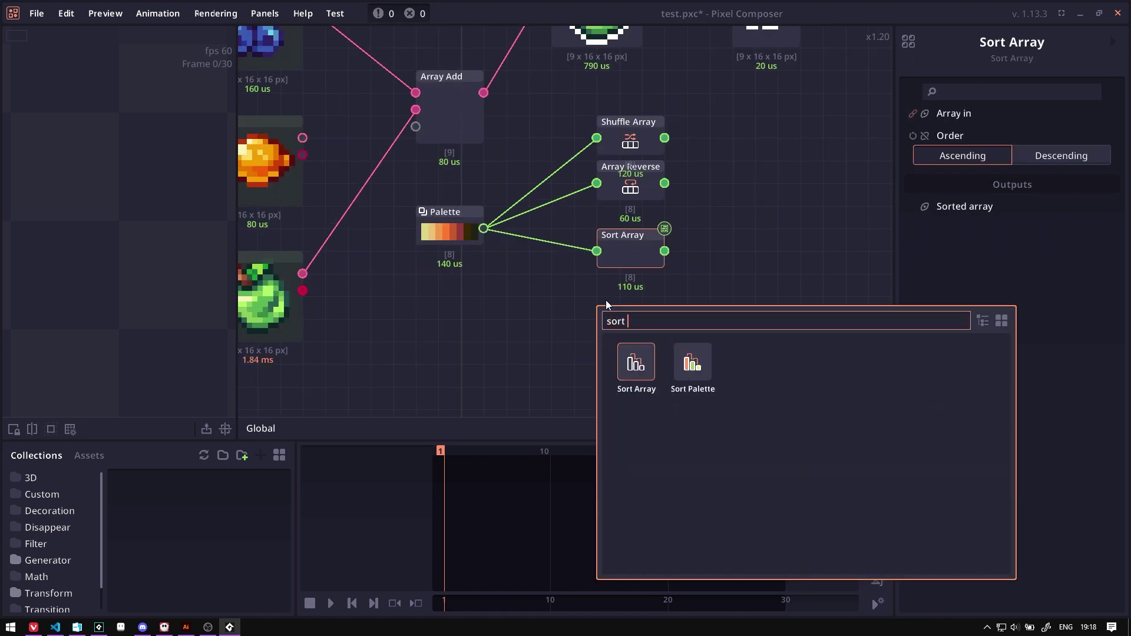
click(694, 361)
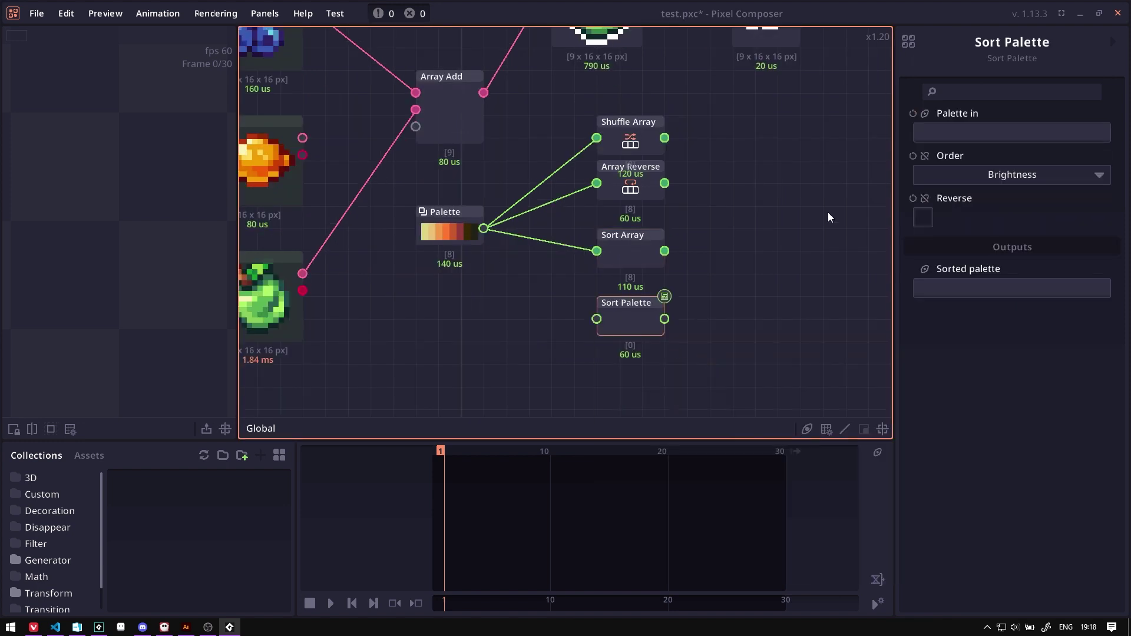
click(982, 178)
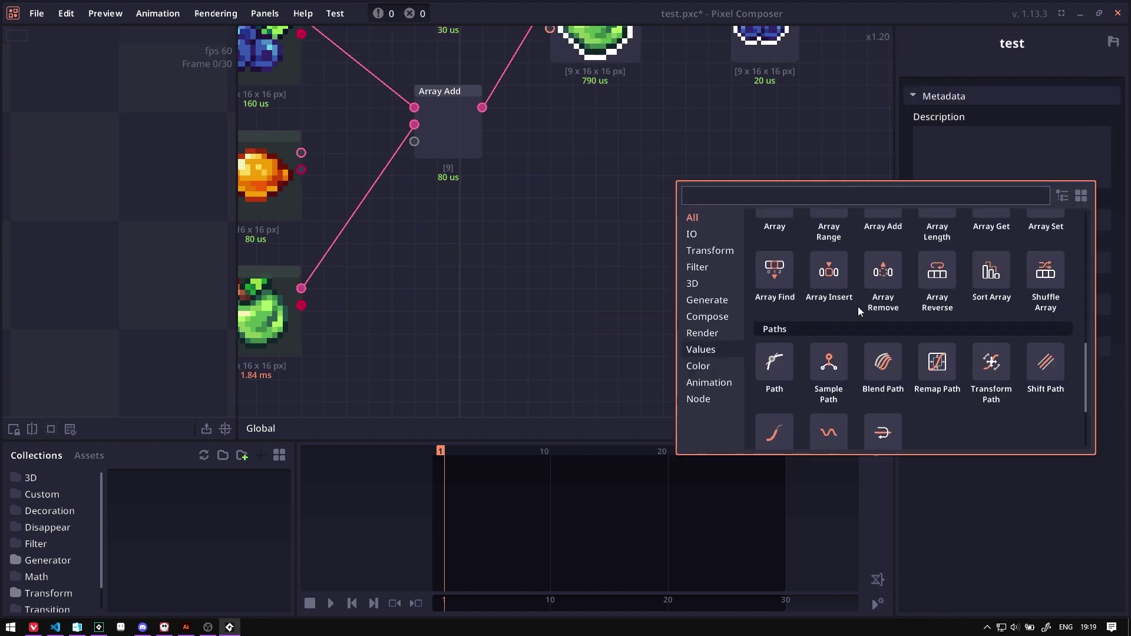
Delete the Array Add and 12 nodes so that 05 feeds Outline directly, and show Outline's output in a wider preview.
scroll(856, 303, up, 2)
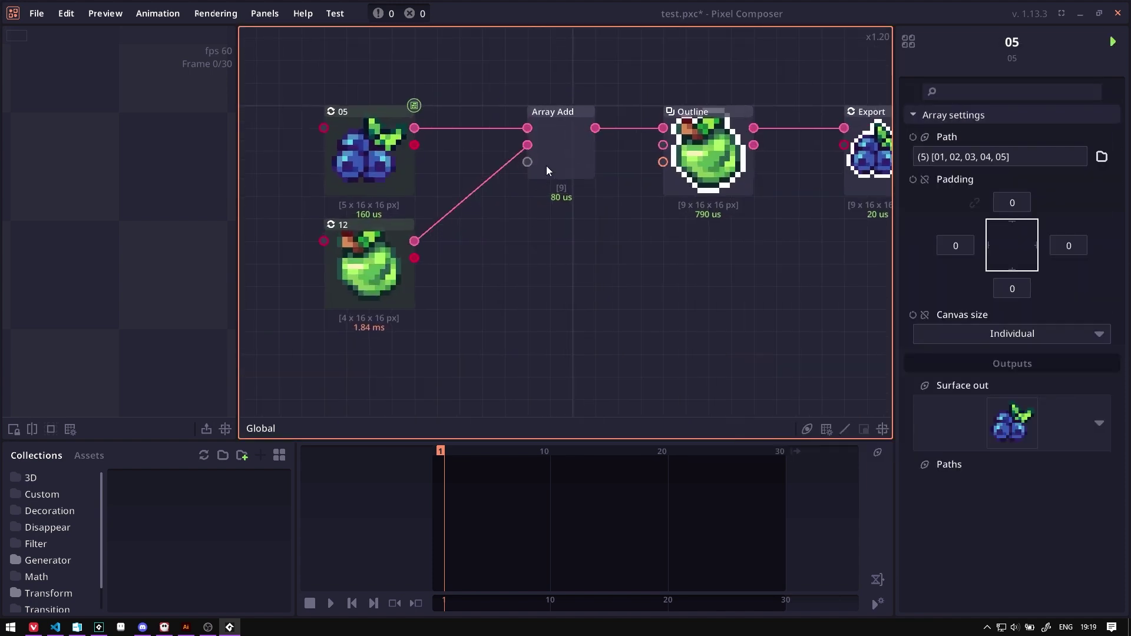
click(564, 139)
drag(527, 145, 563, 157)
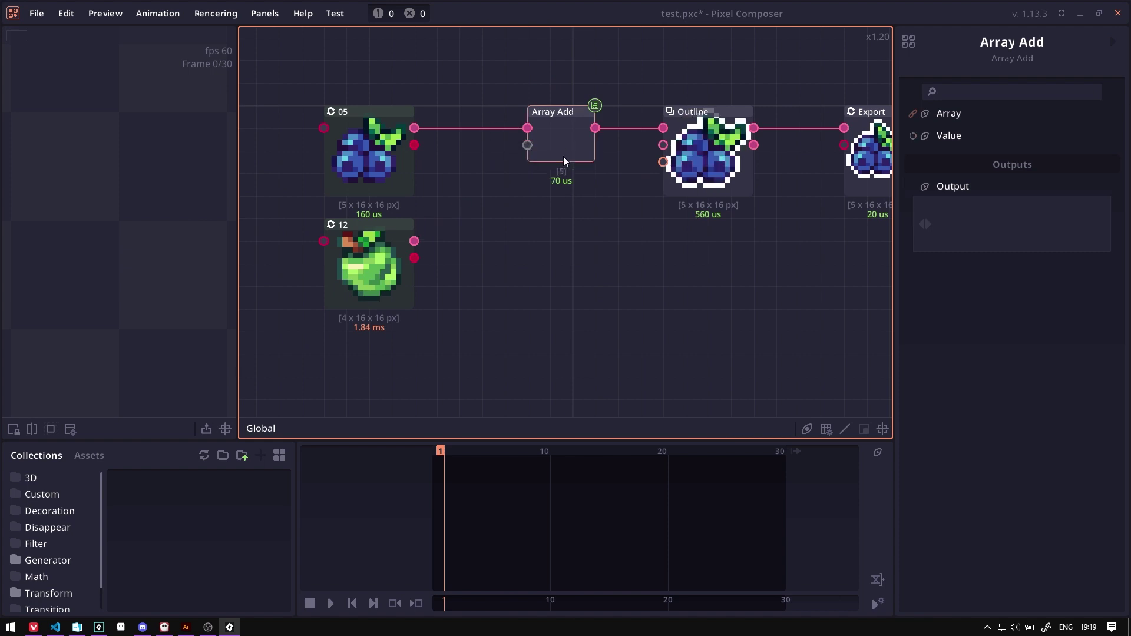
key(Delete)
click(385, 235)
key(Delete)
click(717, 164)
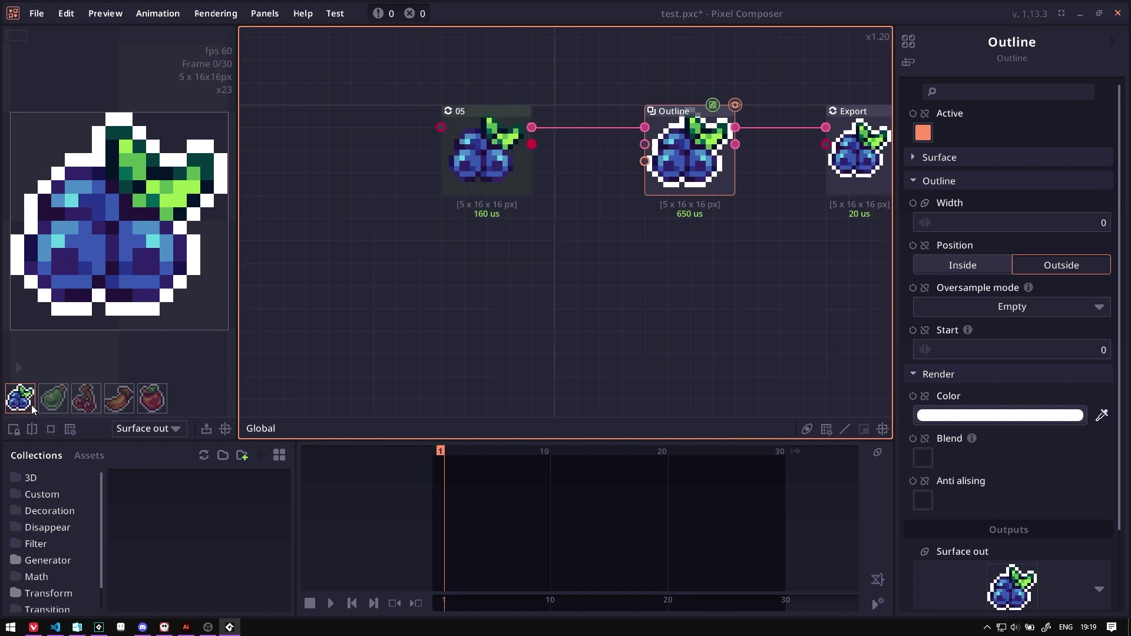
drag(237, 339, 281, 342)
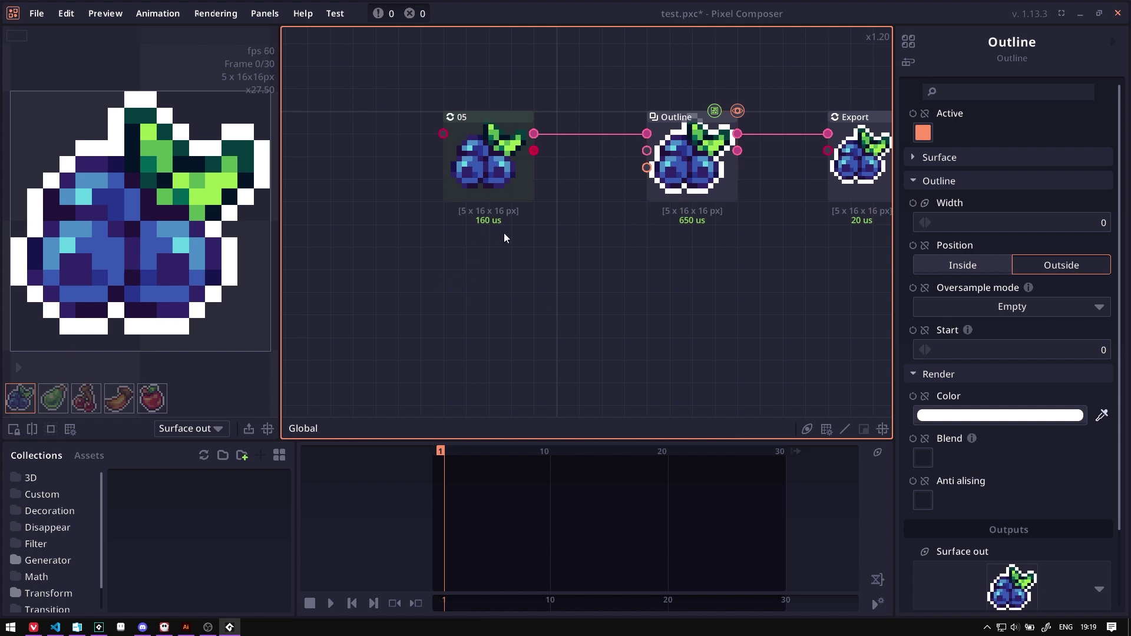
Move the 05 node closer to Outline and add a Palette node directly beneath it.
drag(524, 169, 570, 168)
right_click(481, 241)
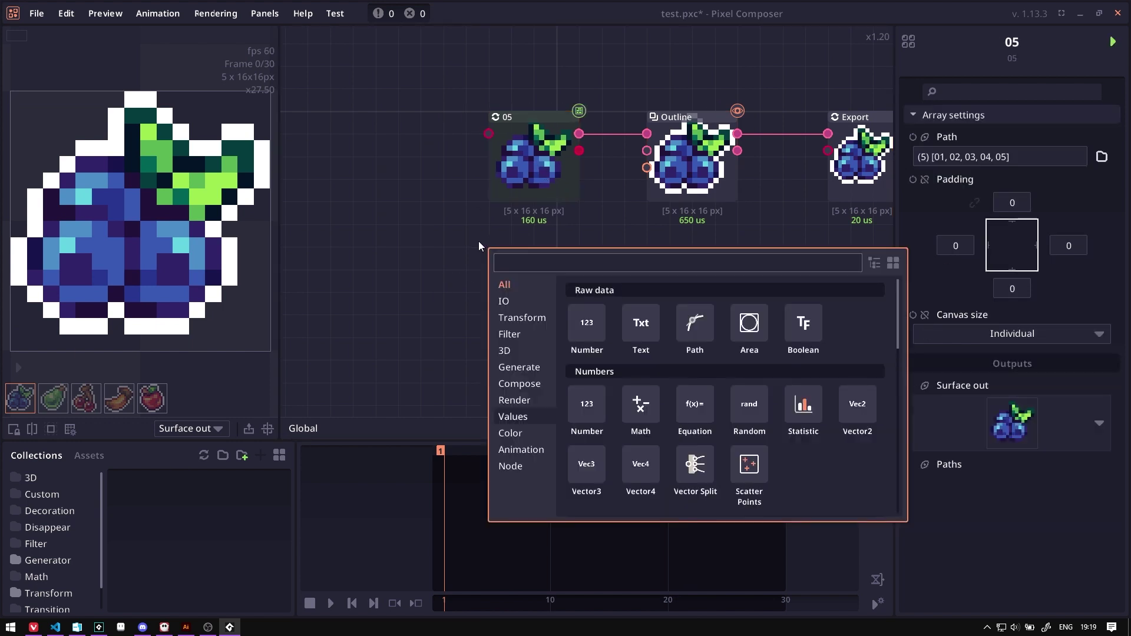
text(pal)
click(530, 303)
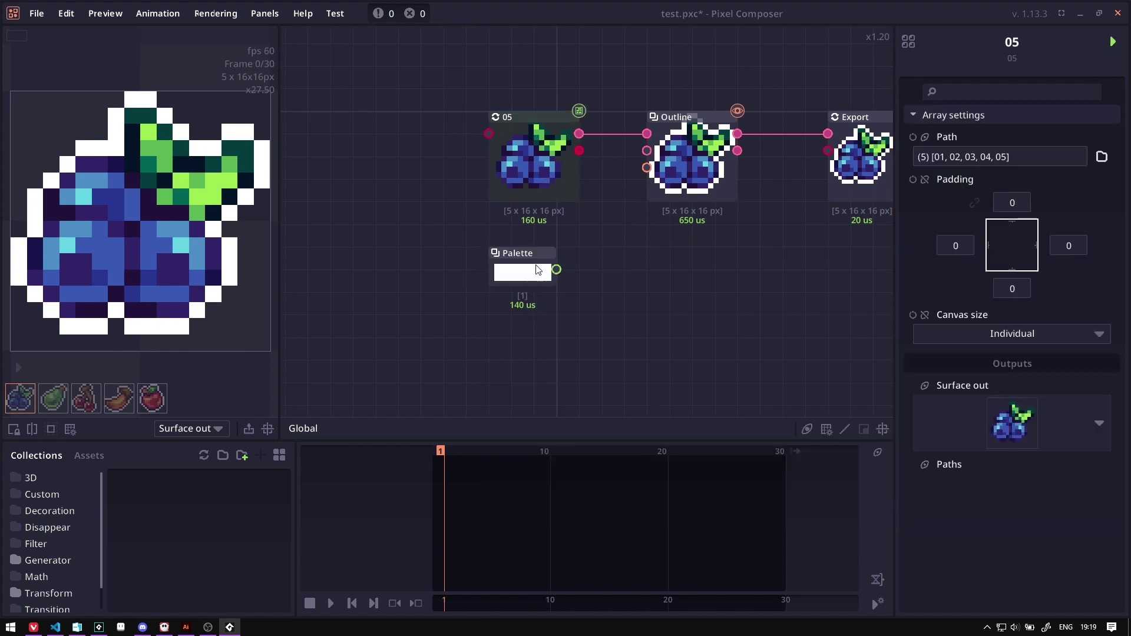
drag(538, 269, 537, 247)
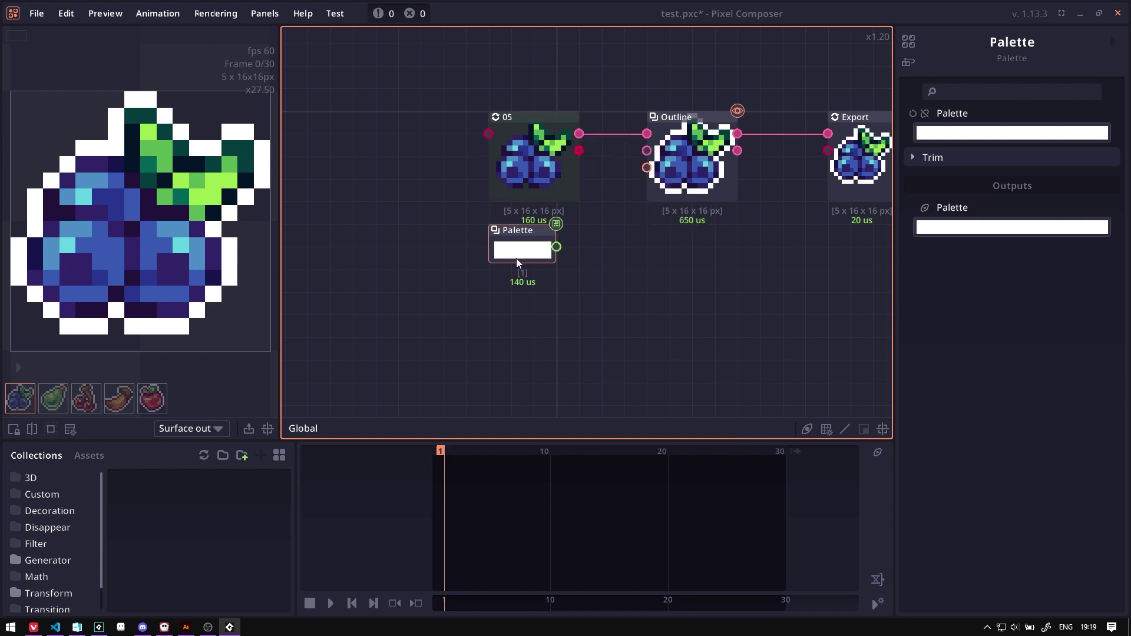
Apply the bright preset to the new Palette node.
click(1012, 132)
click(422, 338)
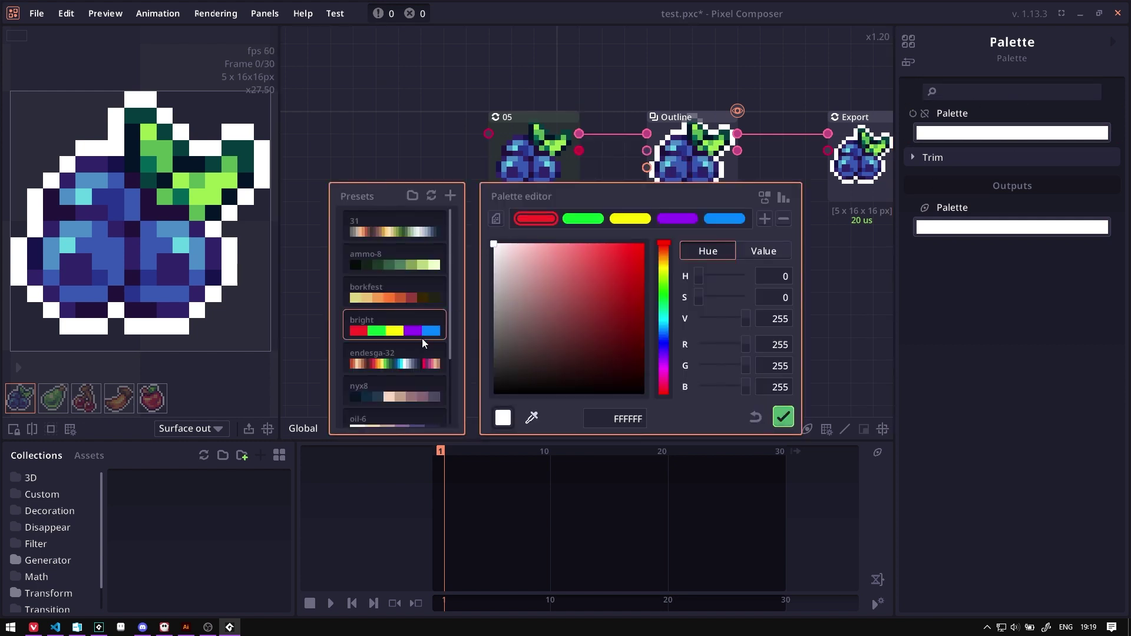
click(784, 417)
Connect the Palette output to the Outline node's color input and preview the second outlined image.
click(664, 190)
drag(621, 267, 644, 196)
click(50, 400)
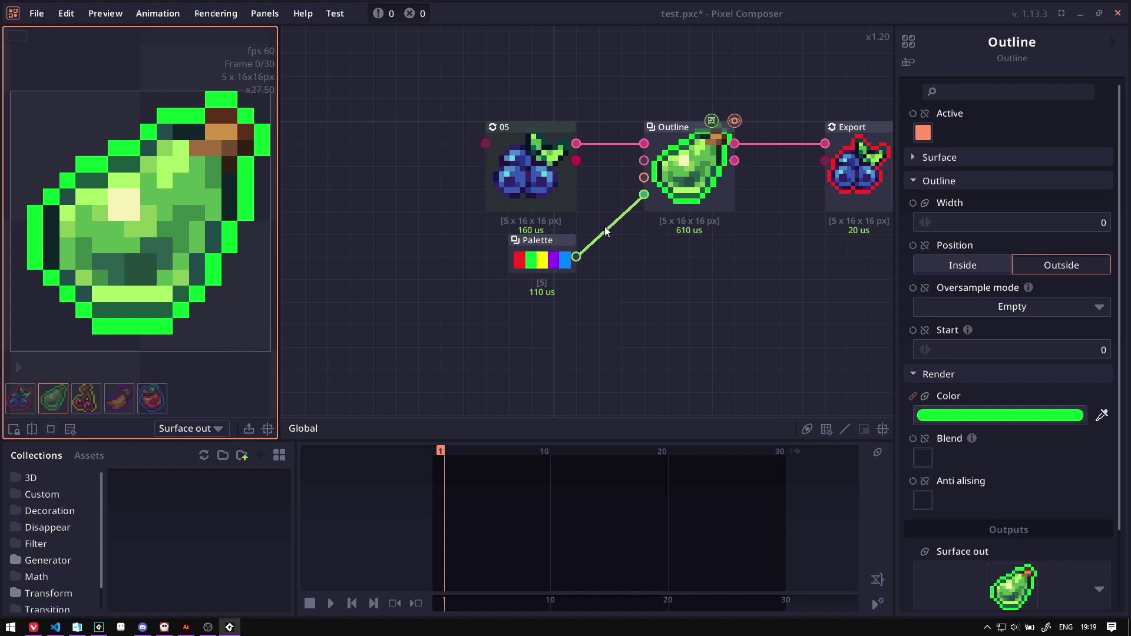
Preview each of the five outlined images in turn and compare their outline colors with the Palette's color order.
click(554, 259)
click(534, 208)
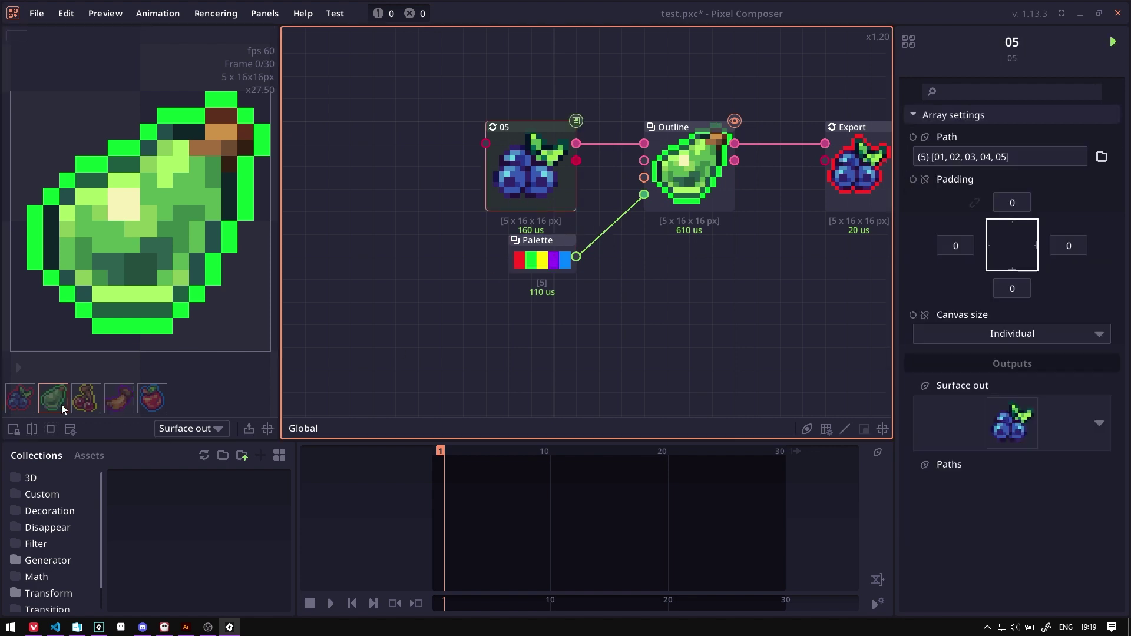
click(20, 398)
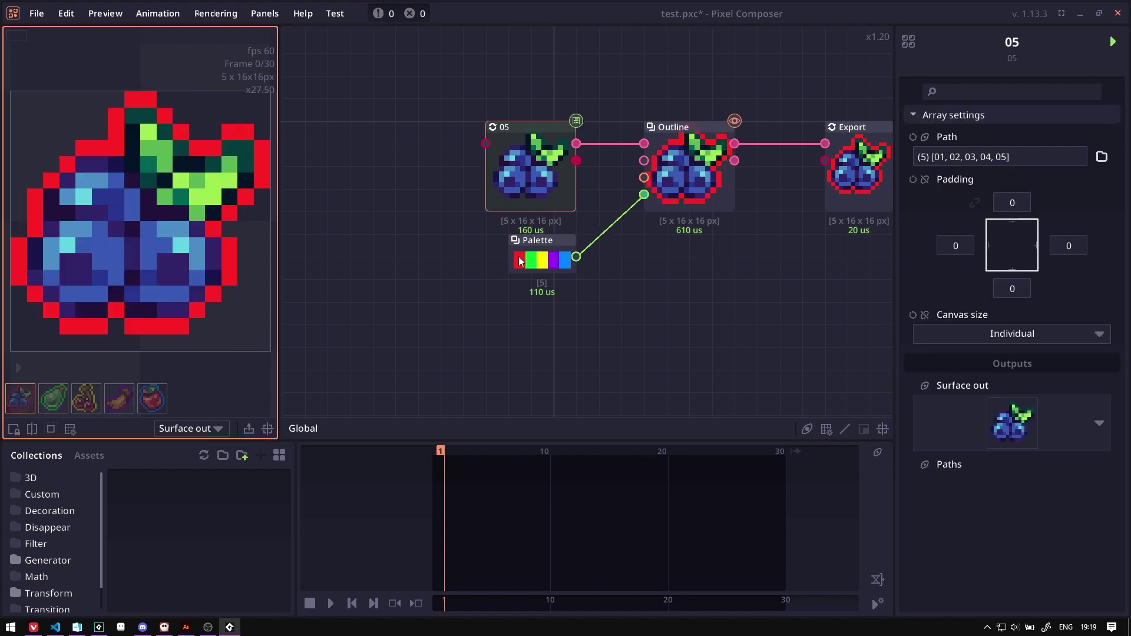
click(53, 399)
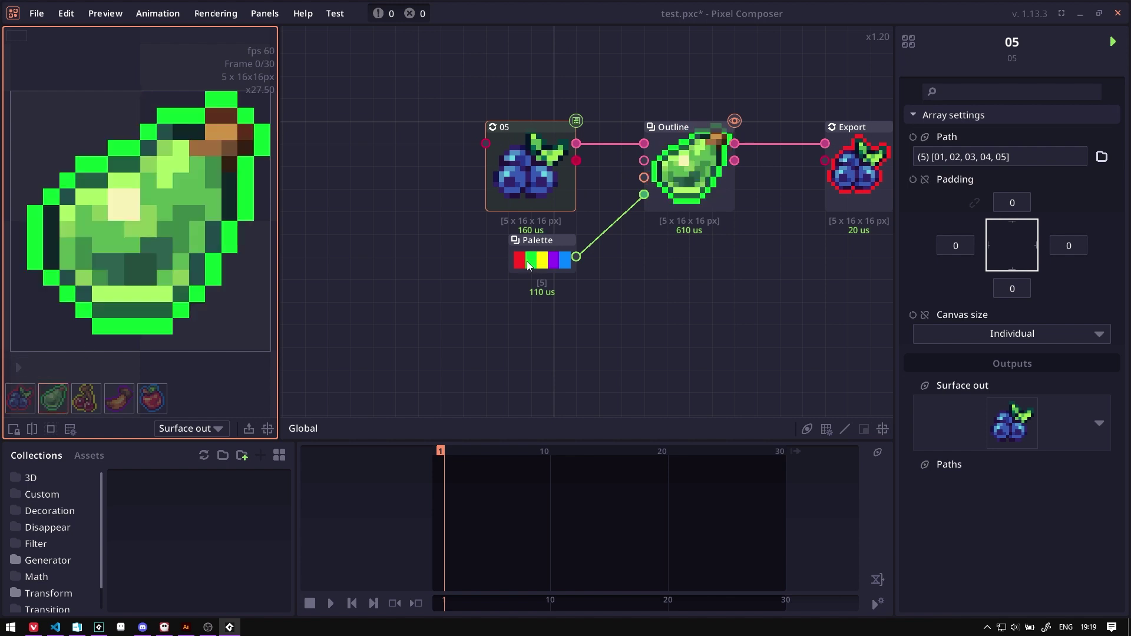
click(89, 395)
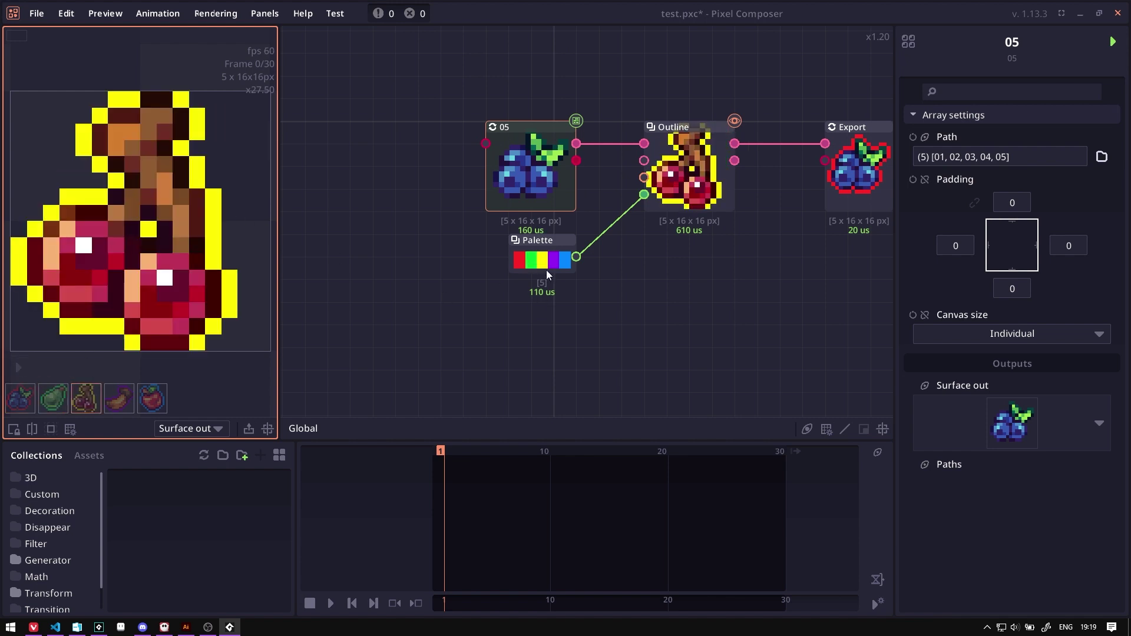
click(118, 396)
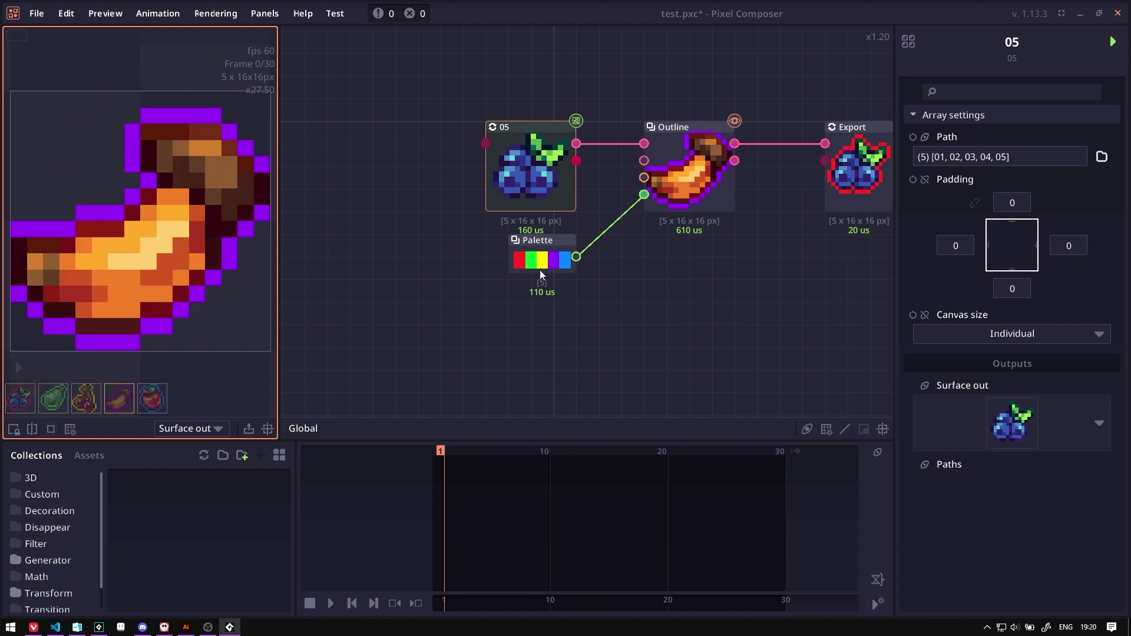
click(152, 398)
Remove purple and blue from the Palette node, leaving red, green and yellow.
click(544, 264)
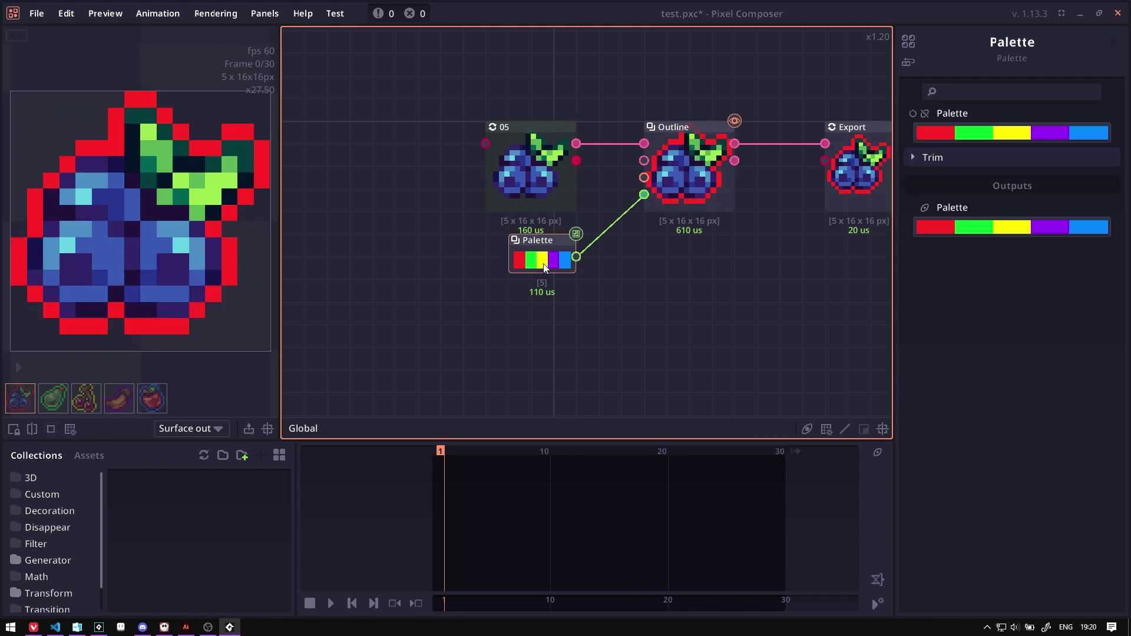
click(1014, 133)
click(723, 219)
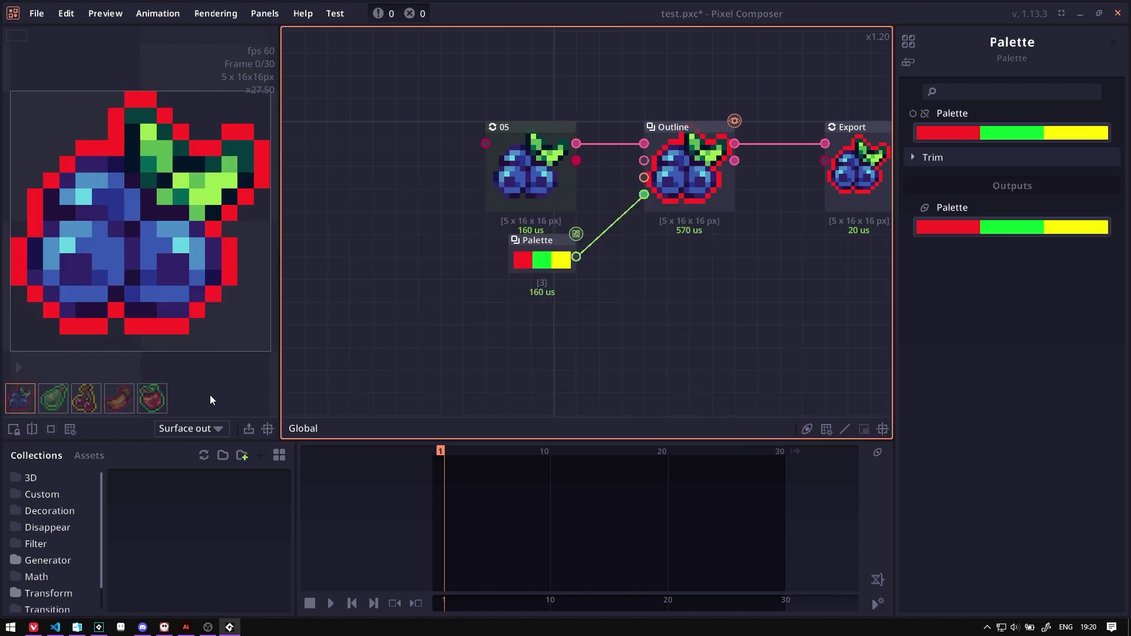
Preview all five outlined images to examine how the three-color palette is distributed across them.
click(16, 404)
click(63, 399)
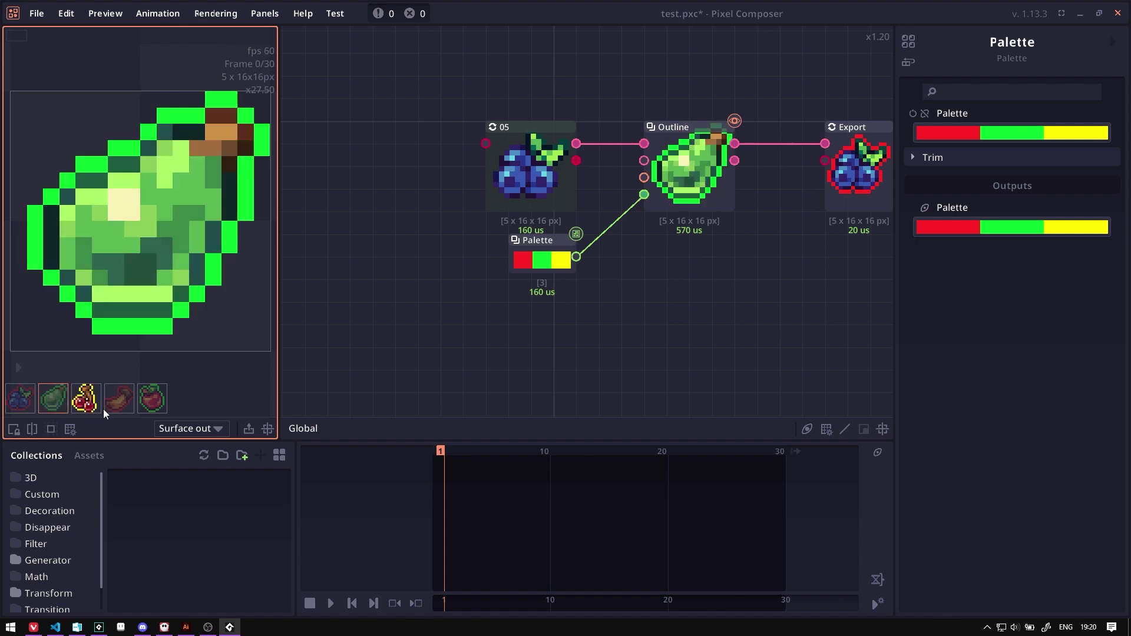
click(87, 403)
click(118, 404)
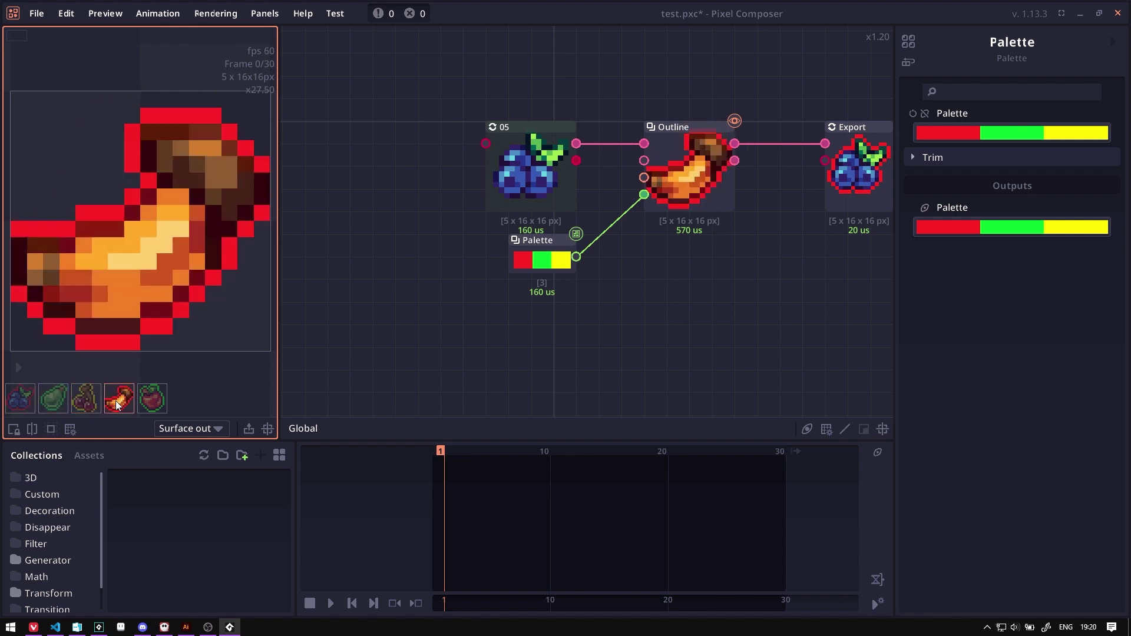
click(142, 404)
Set the Outline node's array processor to Hold and preview the third and fourth images.
click(588, 336)
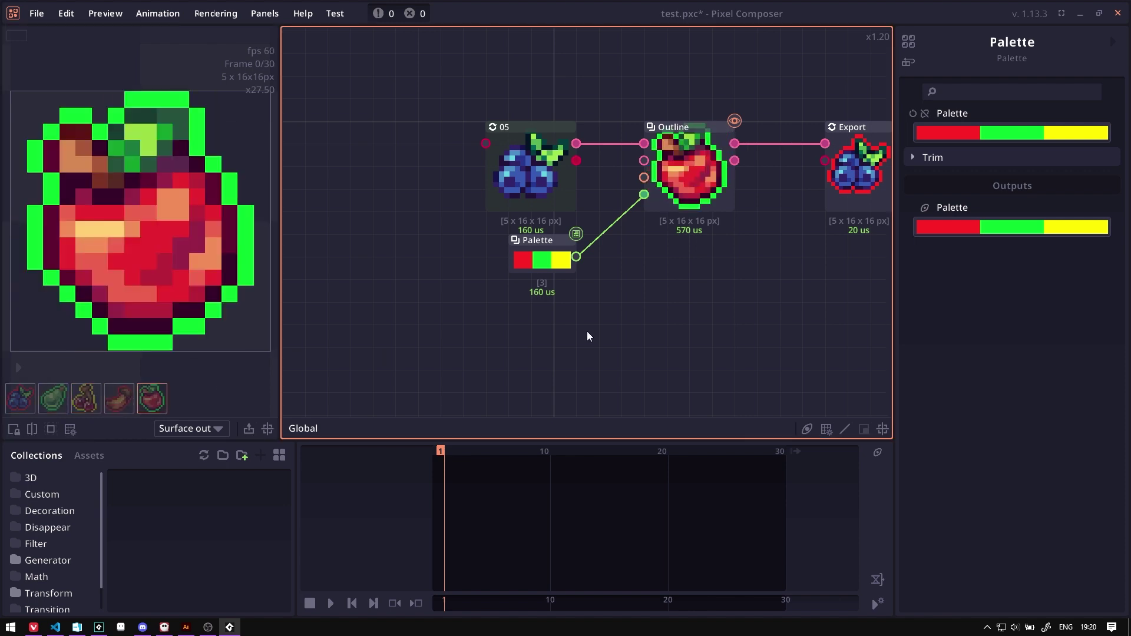
click(684, 194)
drag(682, 244, 679, 263)
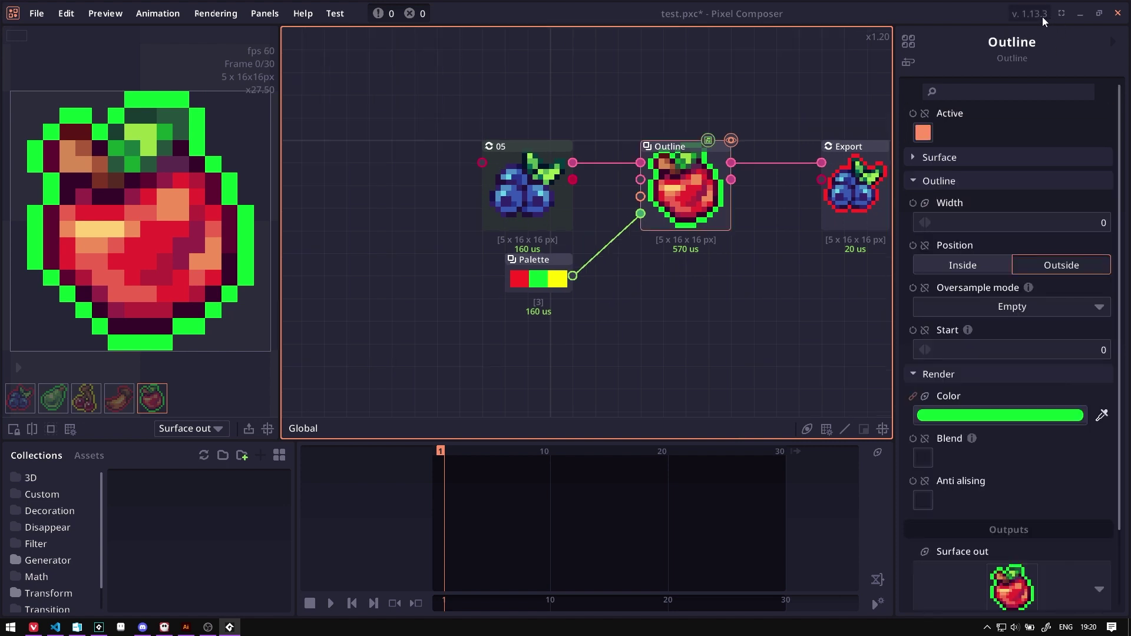
click(908, 62)
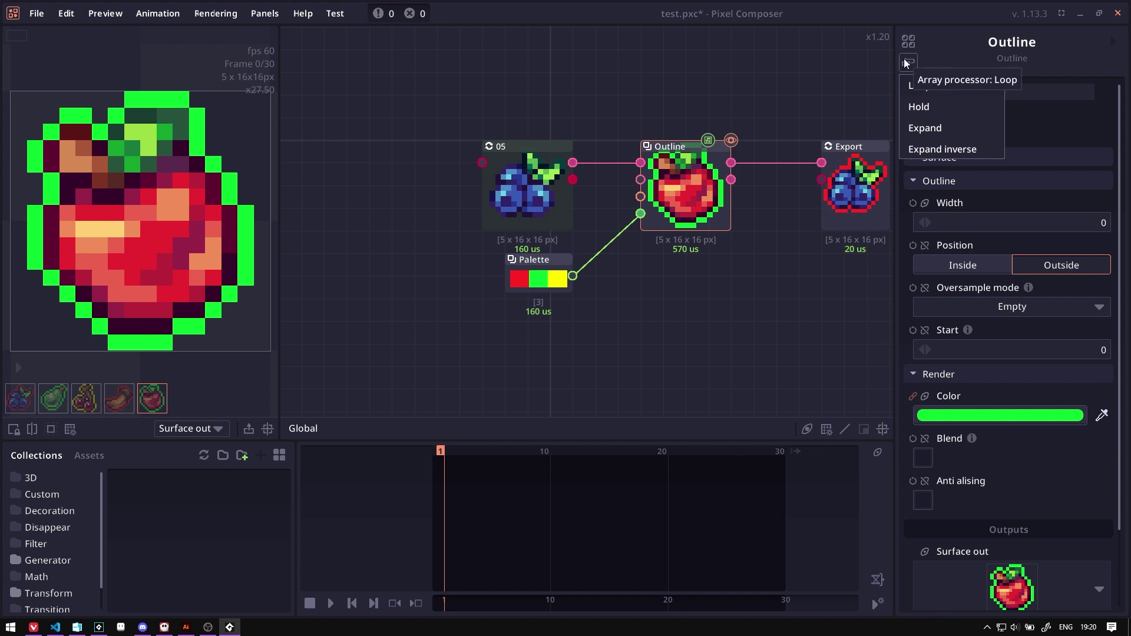
click(936, 115)
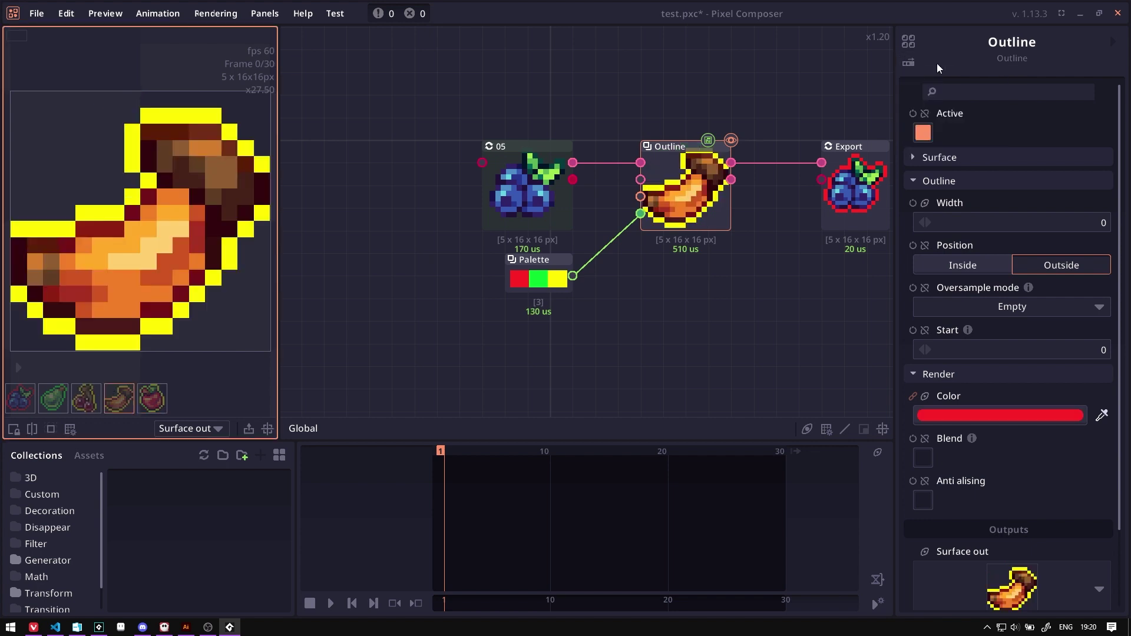
click(92, 407)
click(119, 399)
Try the Expand array processor on the Outline node, and return it to Hold.
click(908, 63)
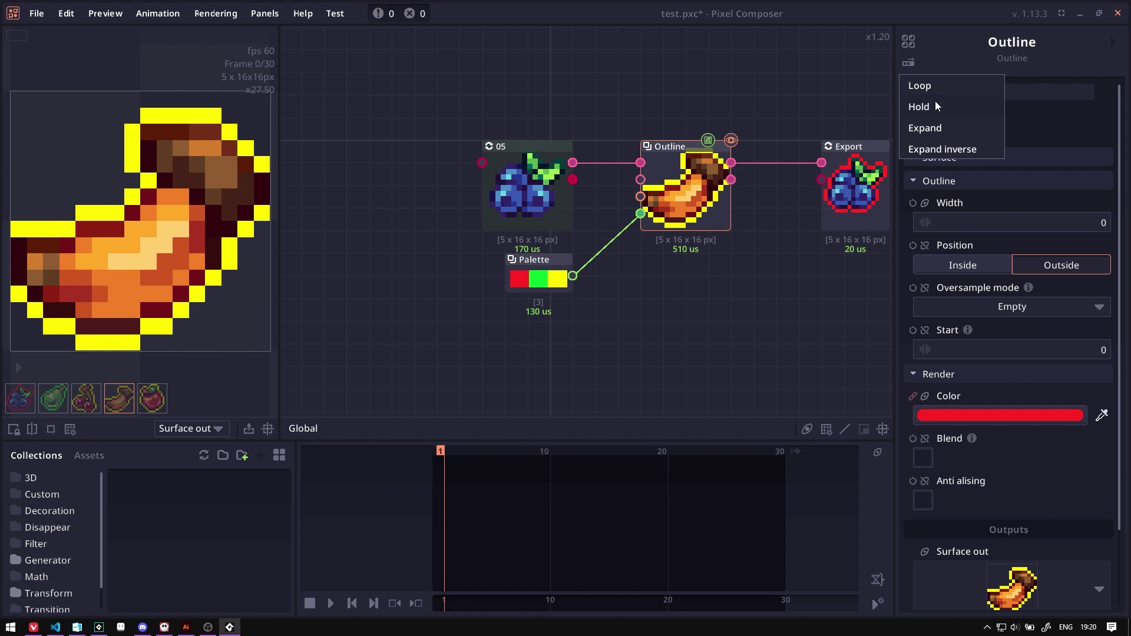
click(939, 133)
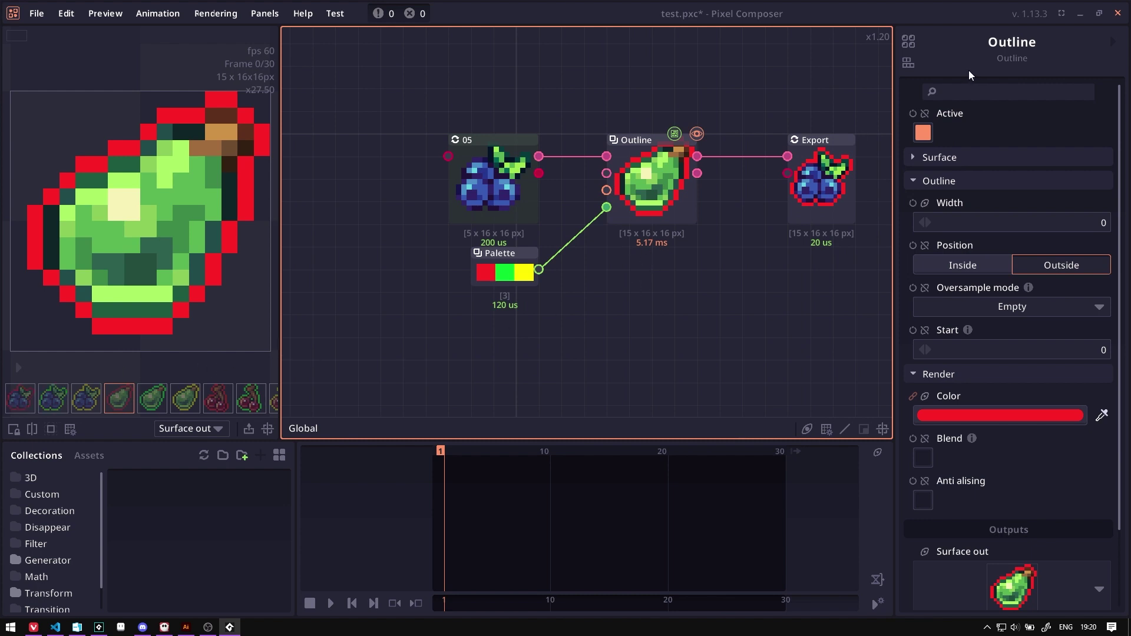
click(908, 64)
click(923, 112)
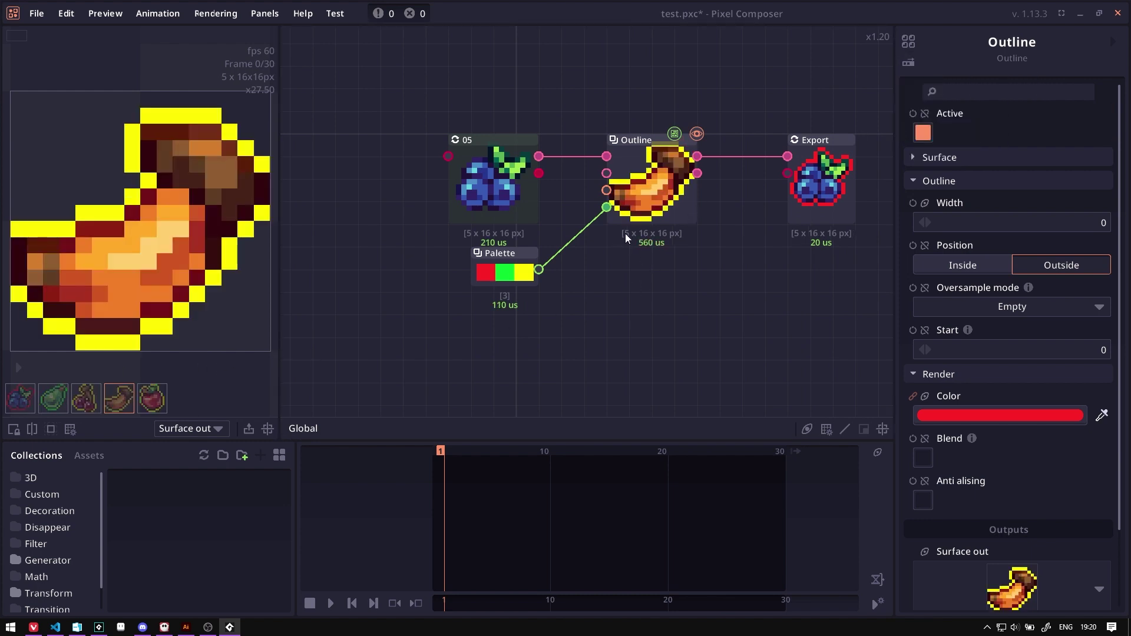
Set the Outline node's array processor to Expand and inspect the 05, Palette and Outline nodes.
click(907, 62)
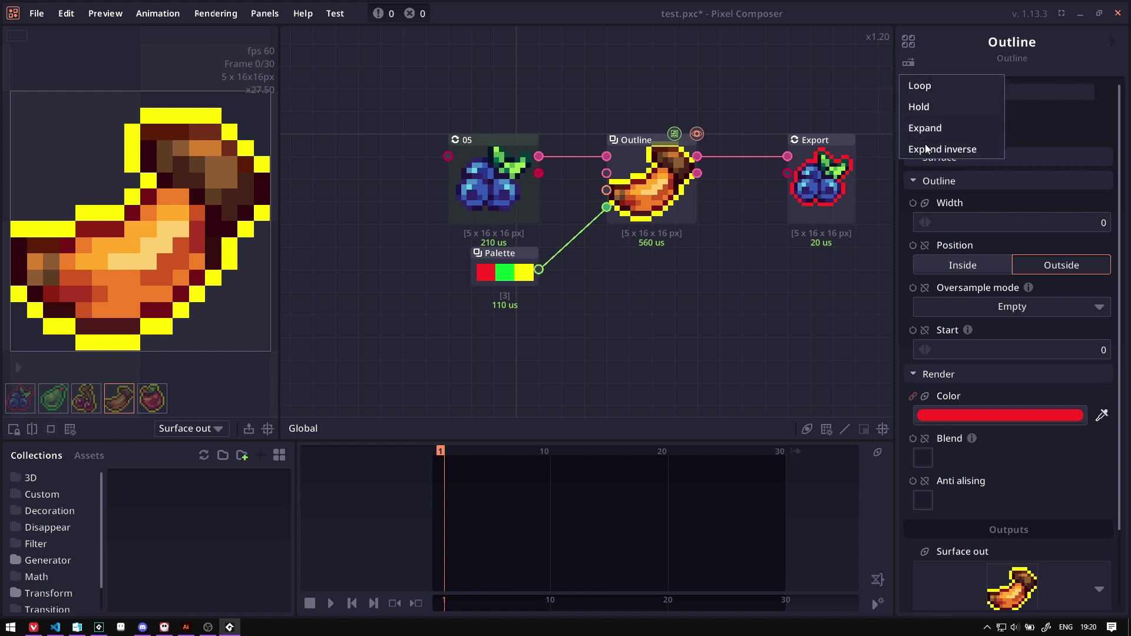
click(924, 126)
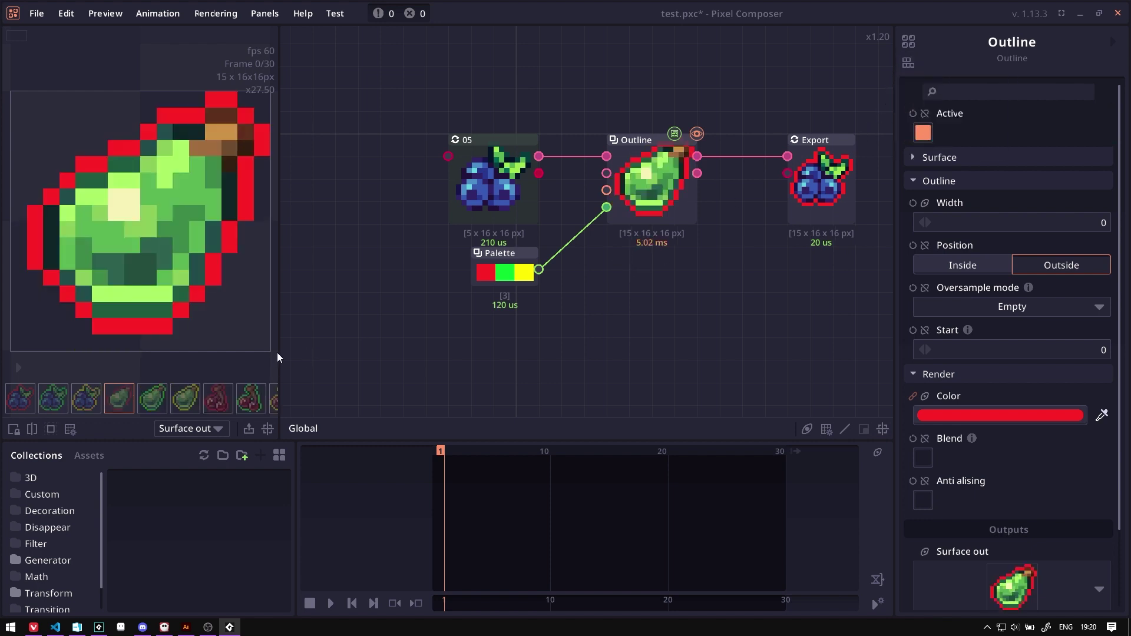
click(493, 201)
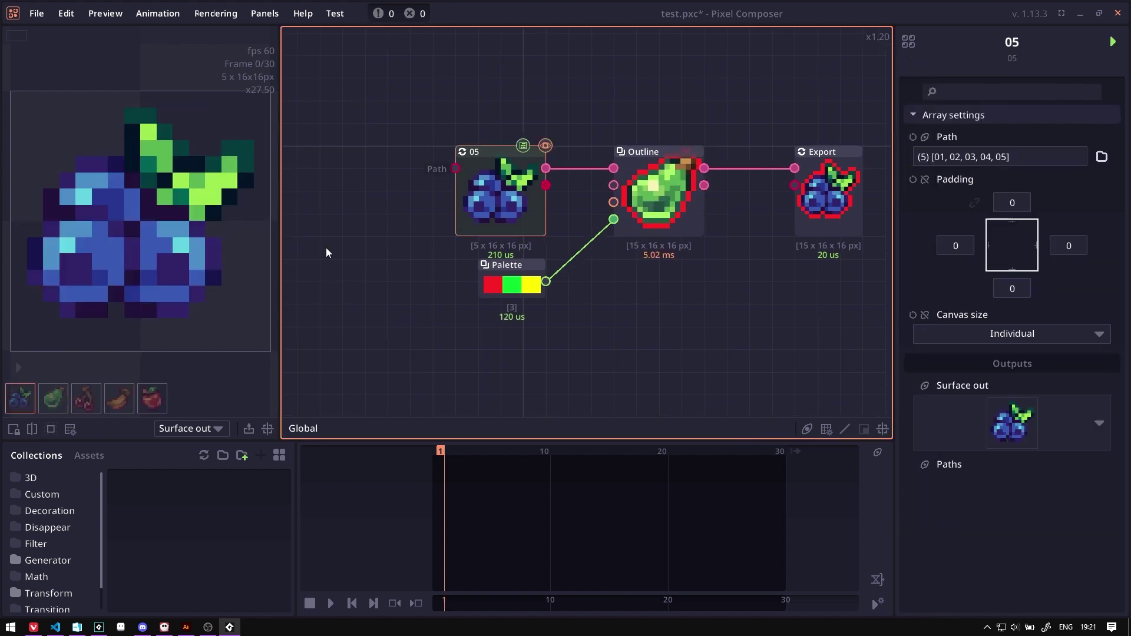
click(508, 288)
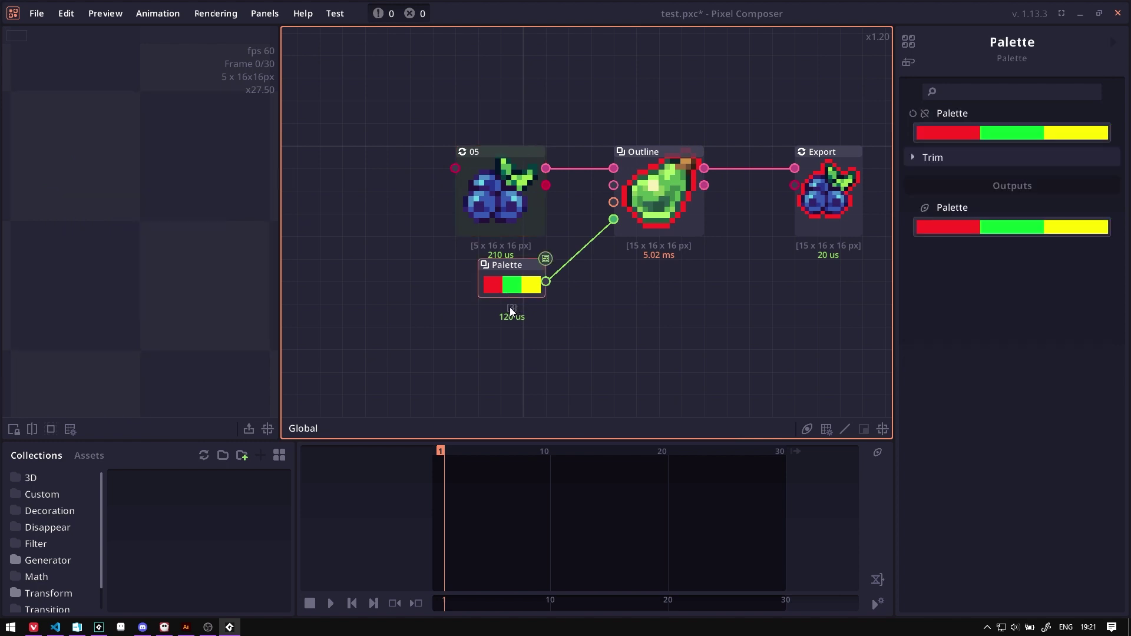
click(699, 211)
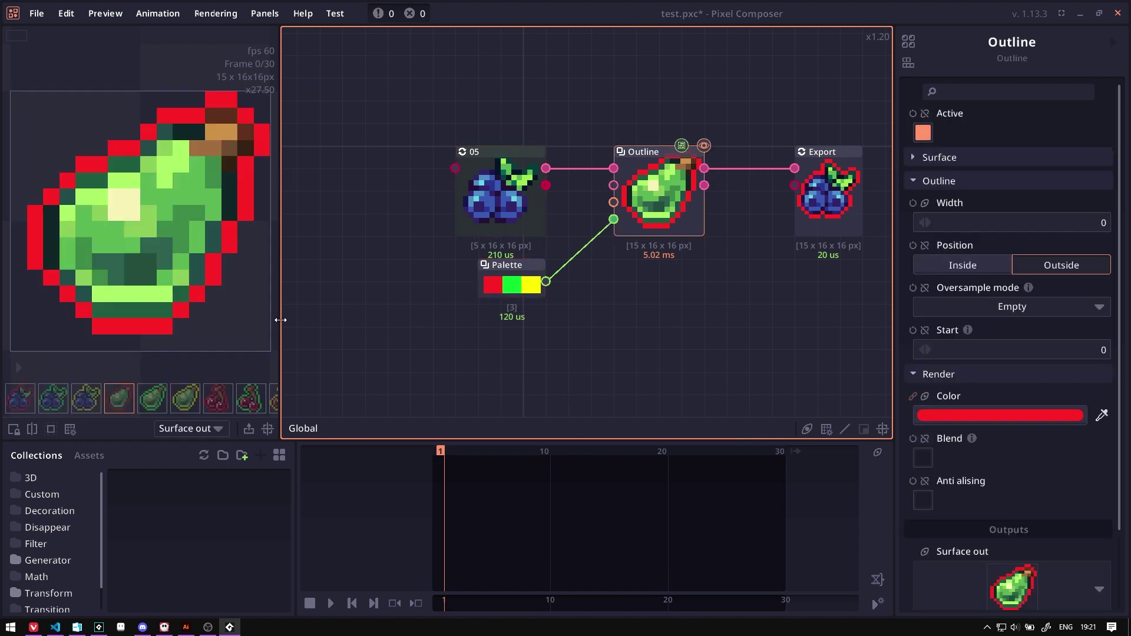
Enlarge the preview area and preview the expanded Outline results, examining how each fruit is paired with every palette color.
drag(280, 321, 323, 318)
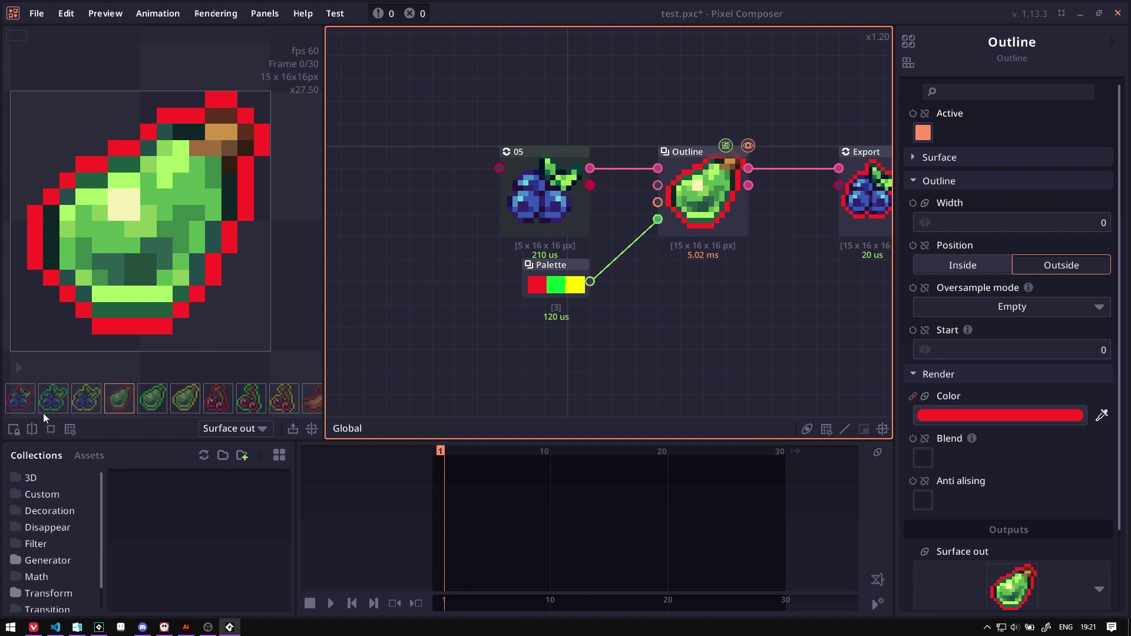
click(51, 401)
click(83, 405)
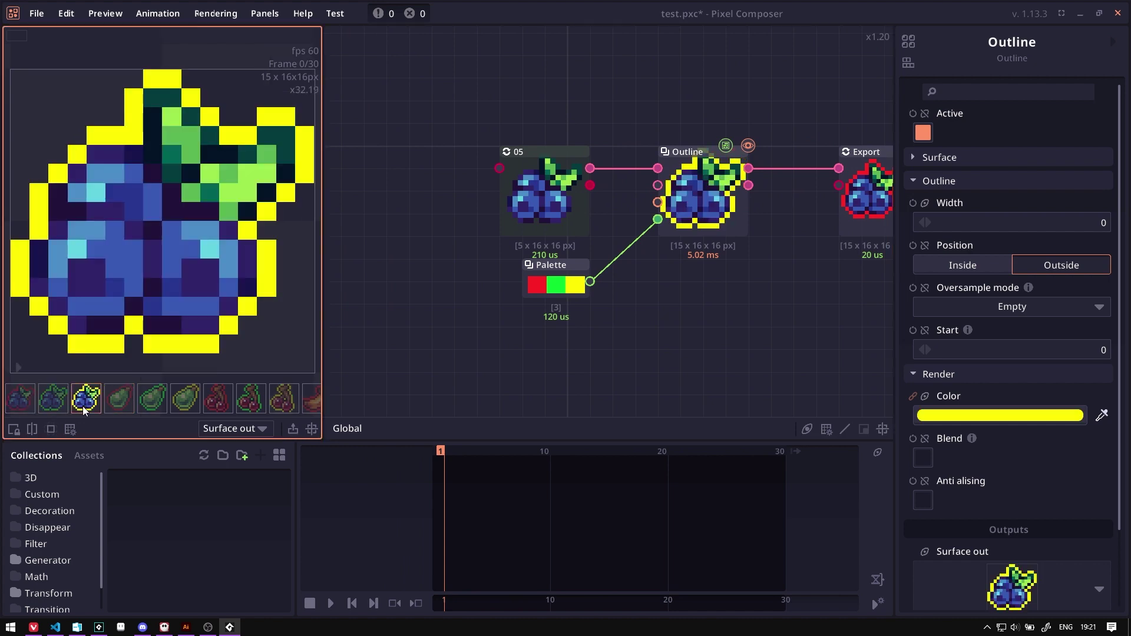
click(127, 407)
click(157, 403)
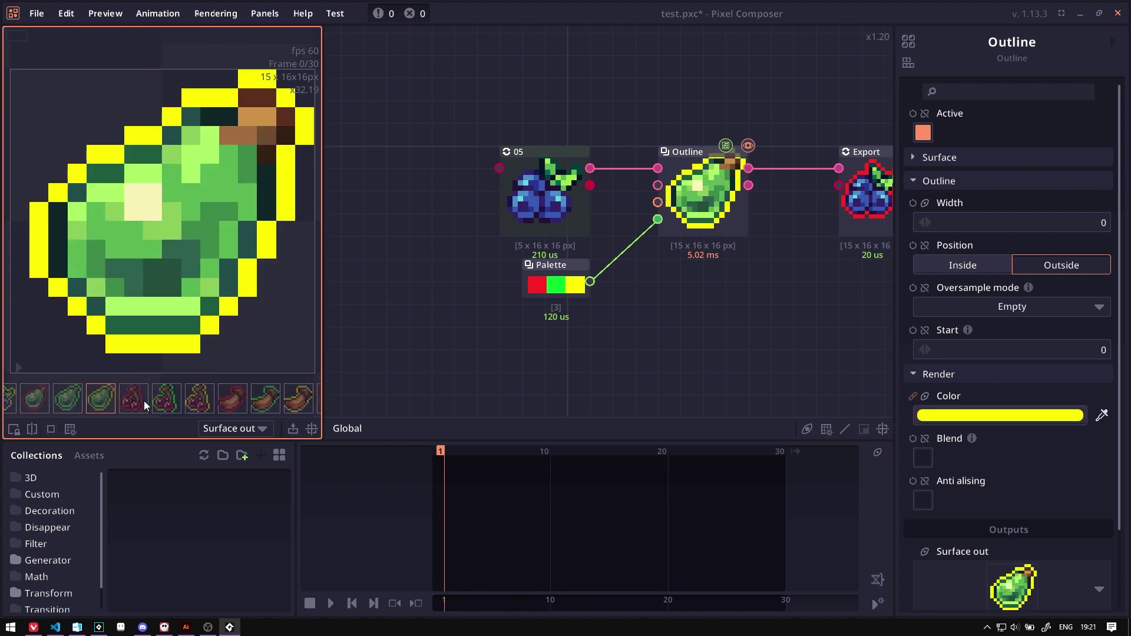
click(166, 401)
click(199, 401)
click(186, 403)
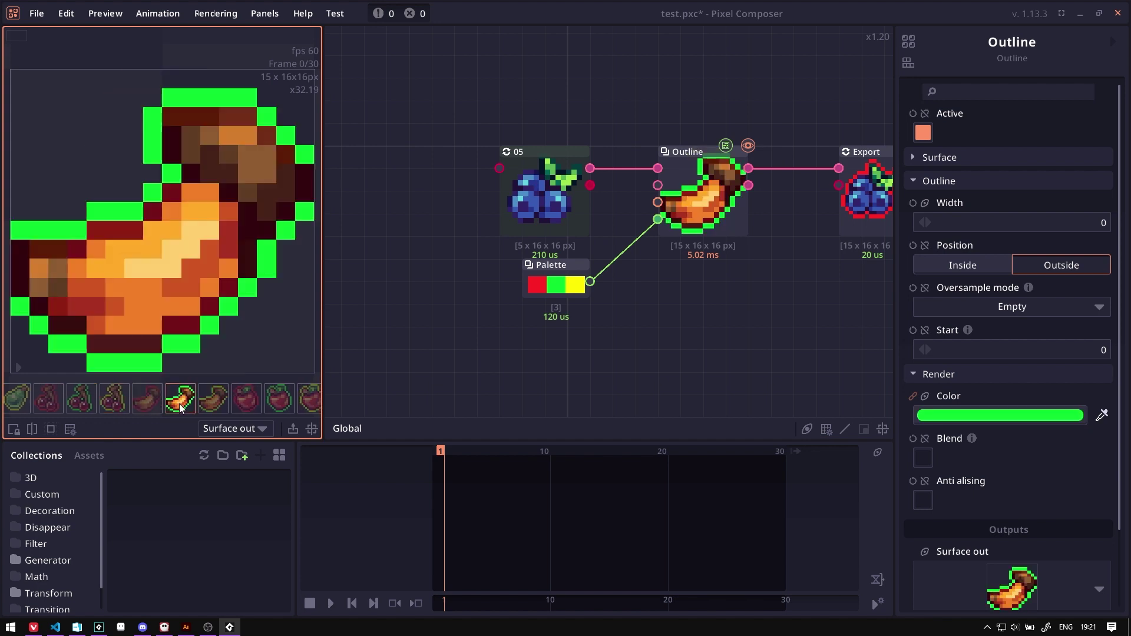
click(214, 404)
click(184, 407)
click(200, 406)
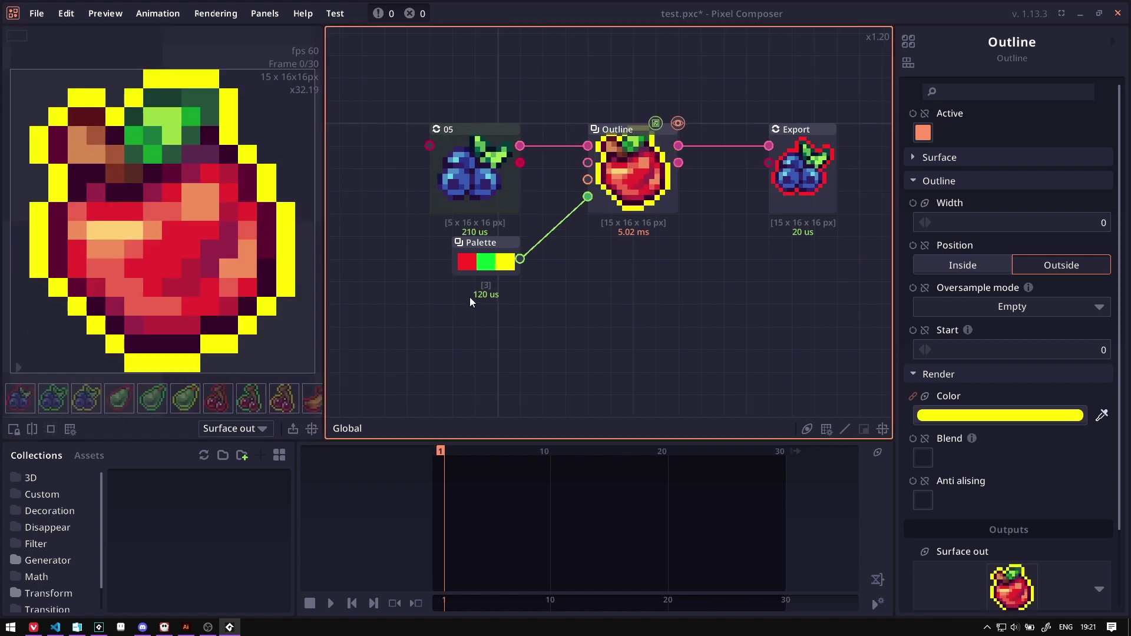
Add a Vector2 node with x 1 and y 2, place it above the Palette node, and connect it to the Outline node's width.
drag(568, 300, 607, 265)
click(709, 151)
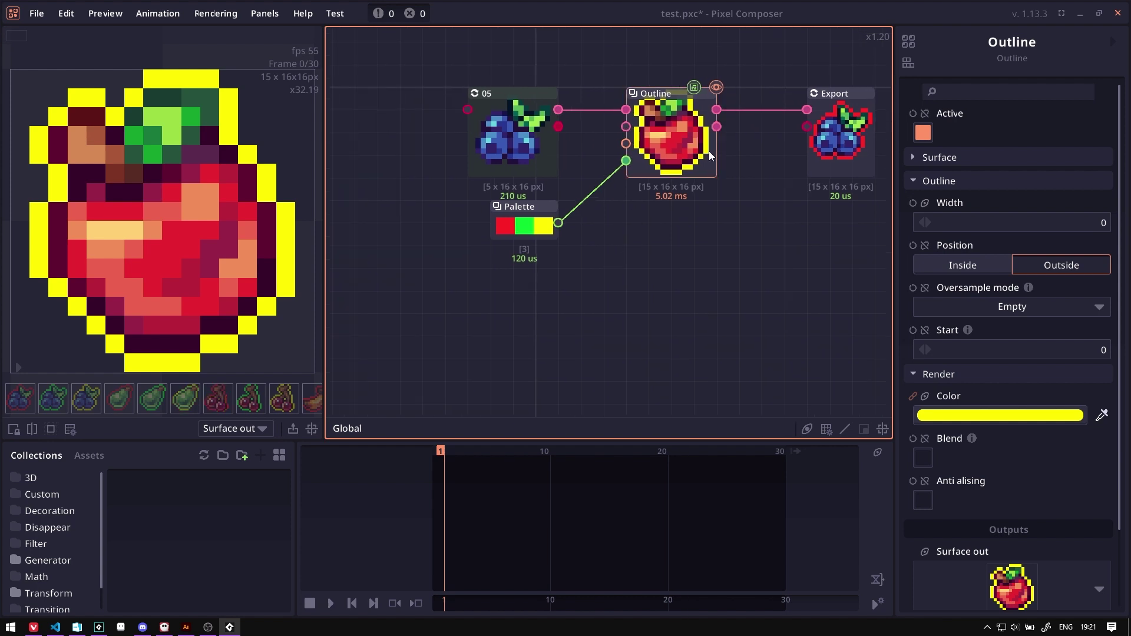
key(2)
drag(507, 308, 512, 278)
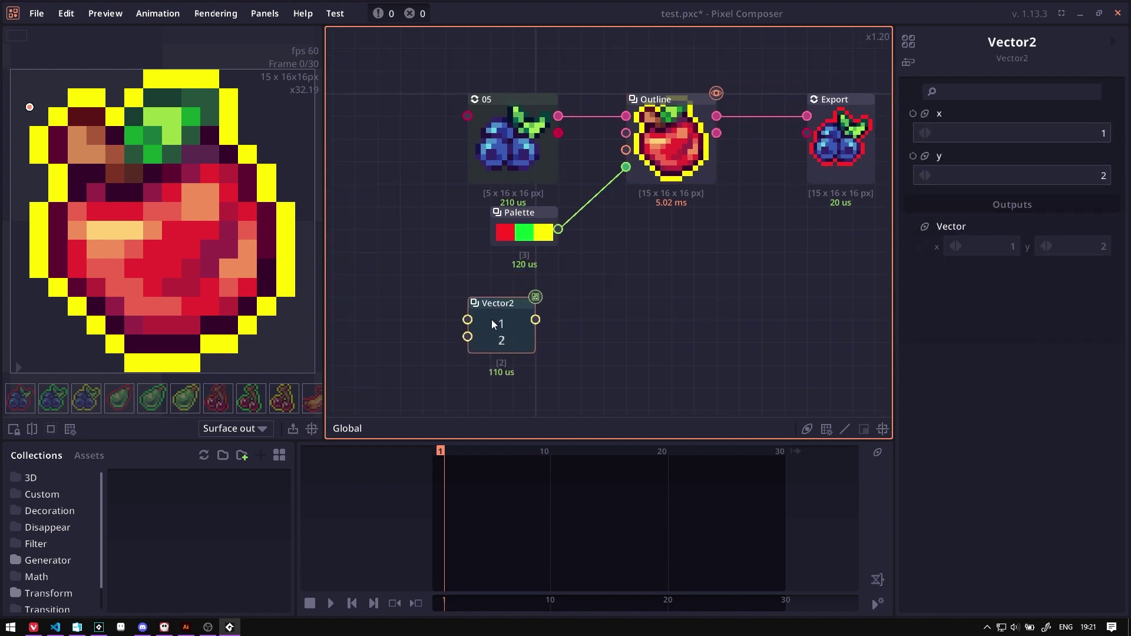
drag(491, 323, 514, 301)
click(679, 171)
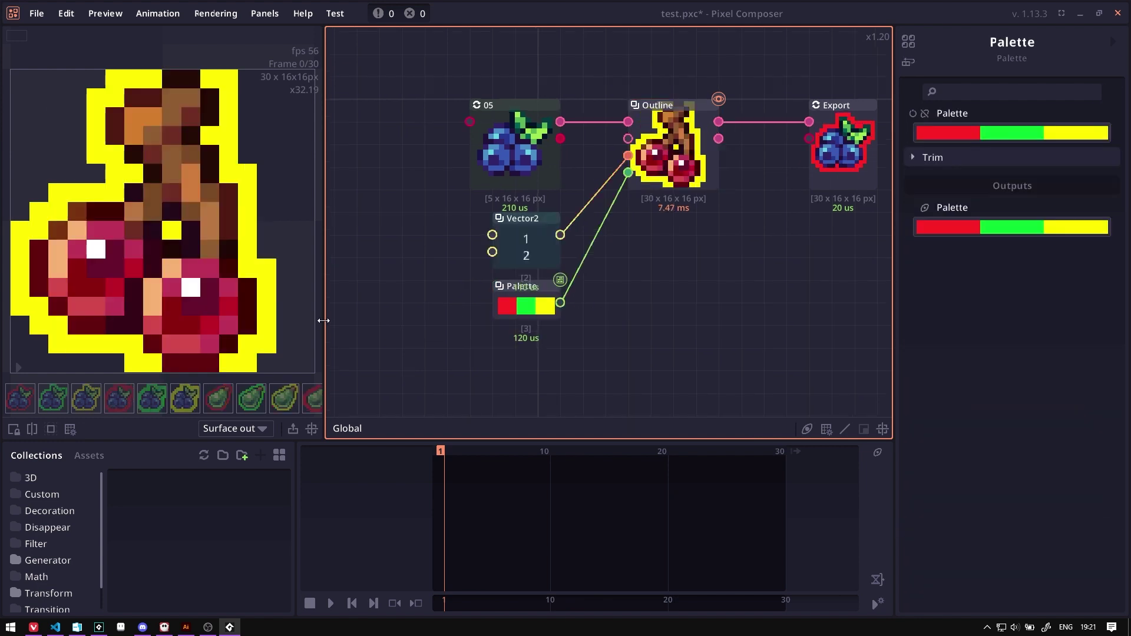
Widen the preview area and look through the Outline output array to examine the combinations of width and color.
drag(324, 322, 439, 324)
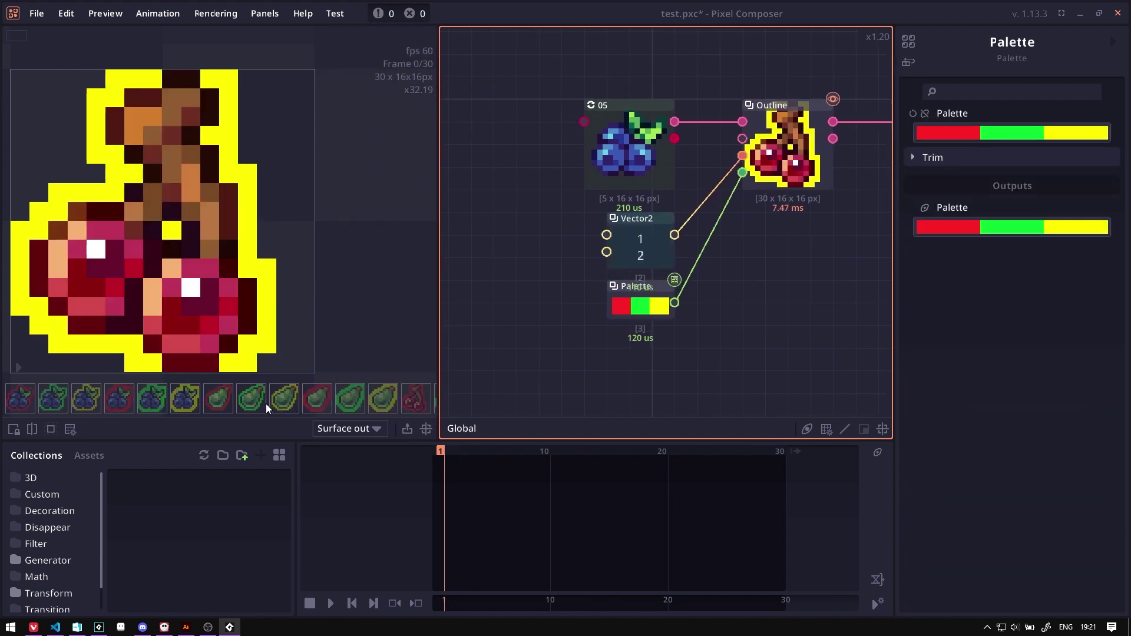
scroll(267, 407, down, 10)
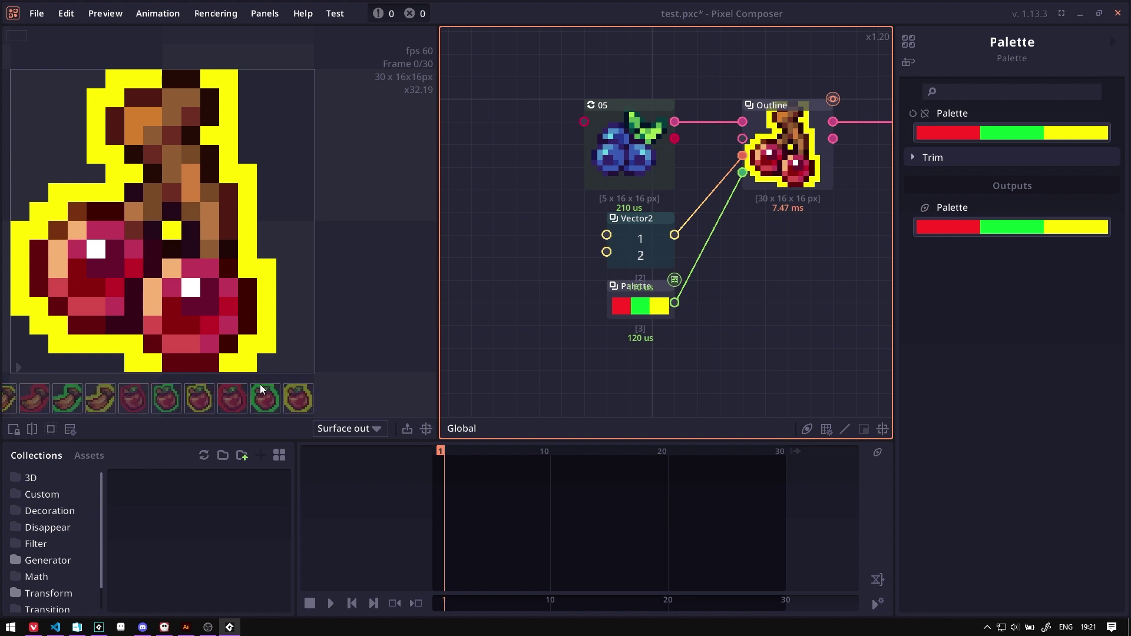
scroll(262, 389, up, 10)
click(52, 404)
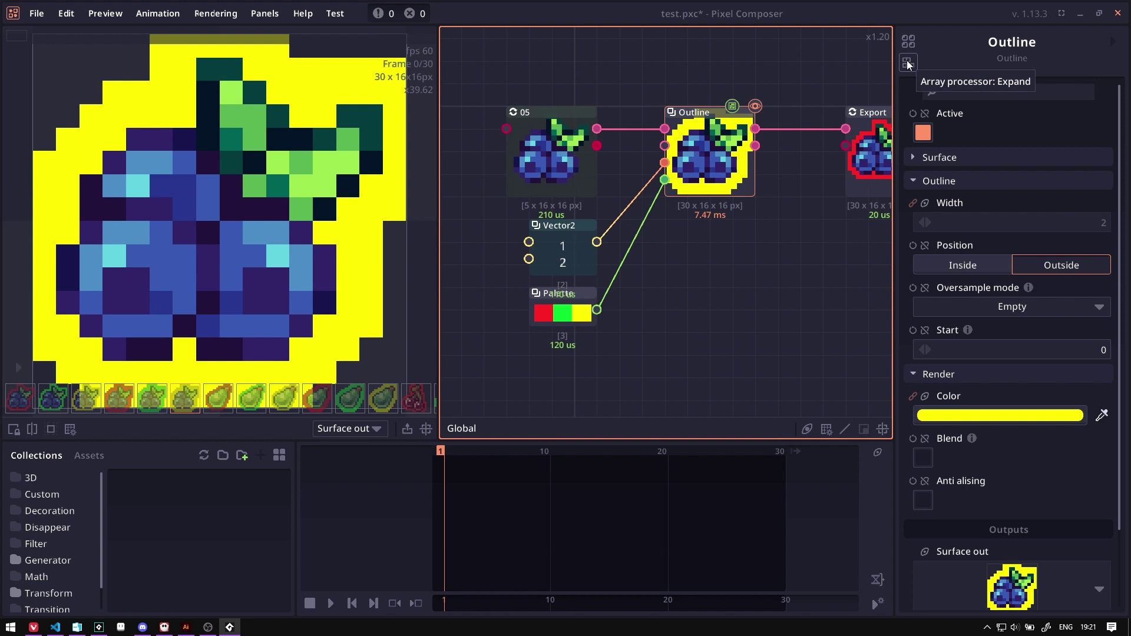
Review the Outline node's array processor options, including Expand inverse.
click(907, 62)
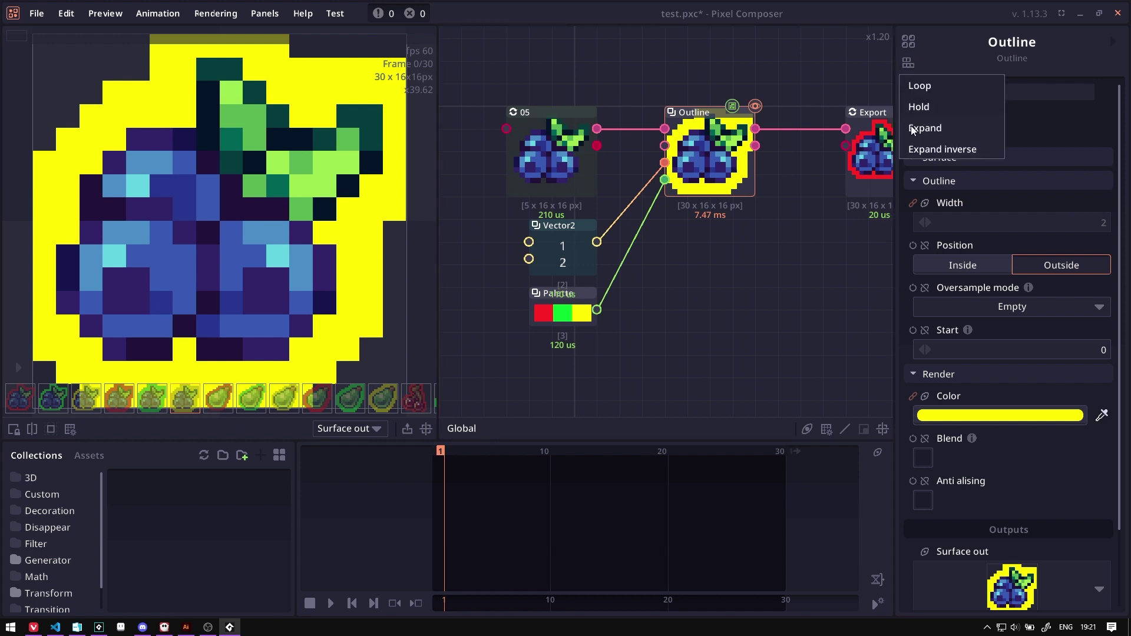
click(963, 151)
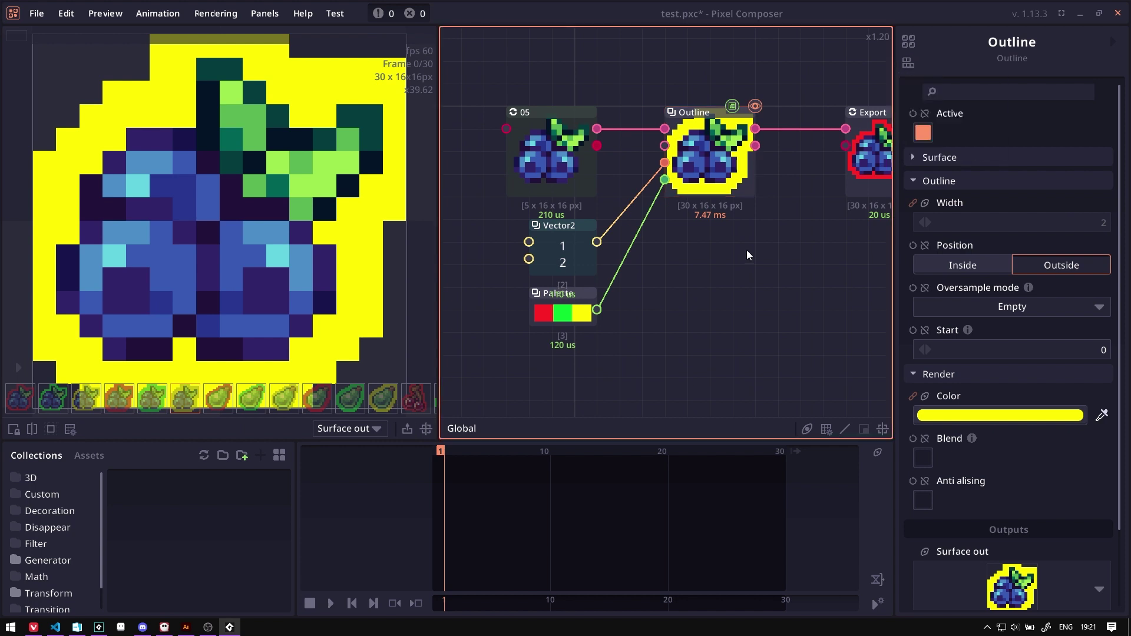
scroll(259, 236, down, 2)
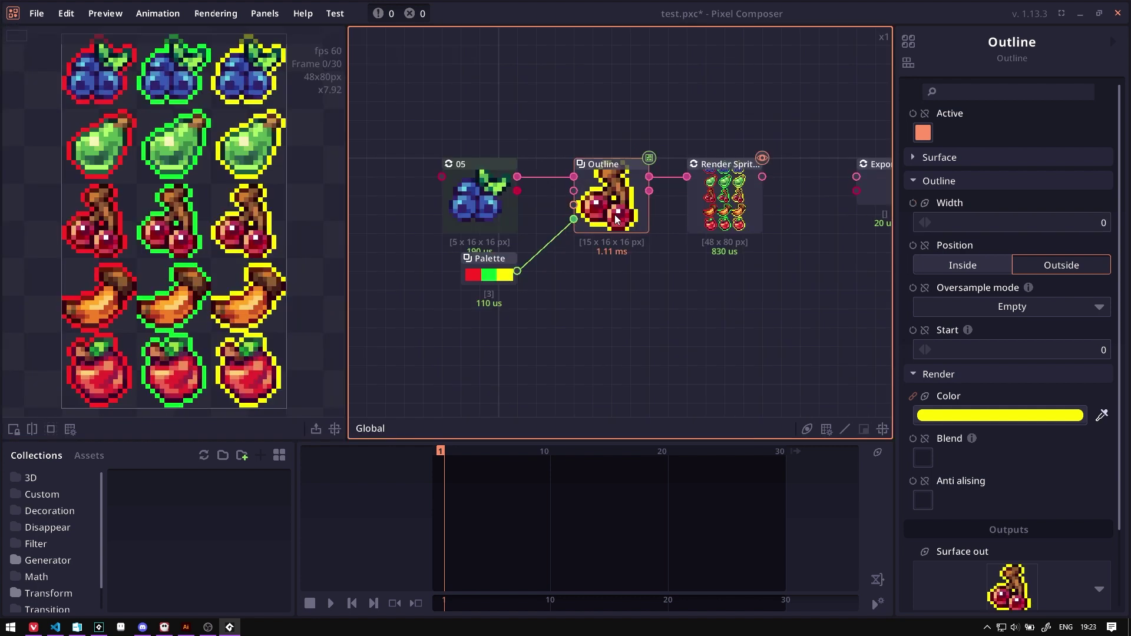
Move the Outline and Render Spritesheet nodes closer to the 05 node, leaving Render Spritesheet selected.
drag(614, 214, 596, 215)
drag(739, 202, 721, 201)
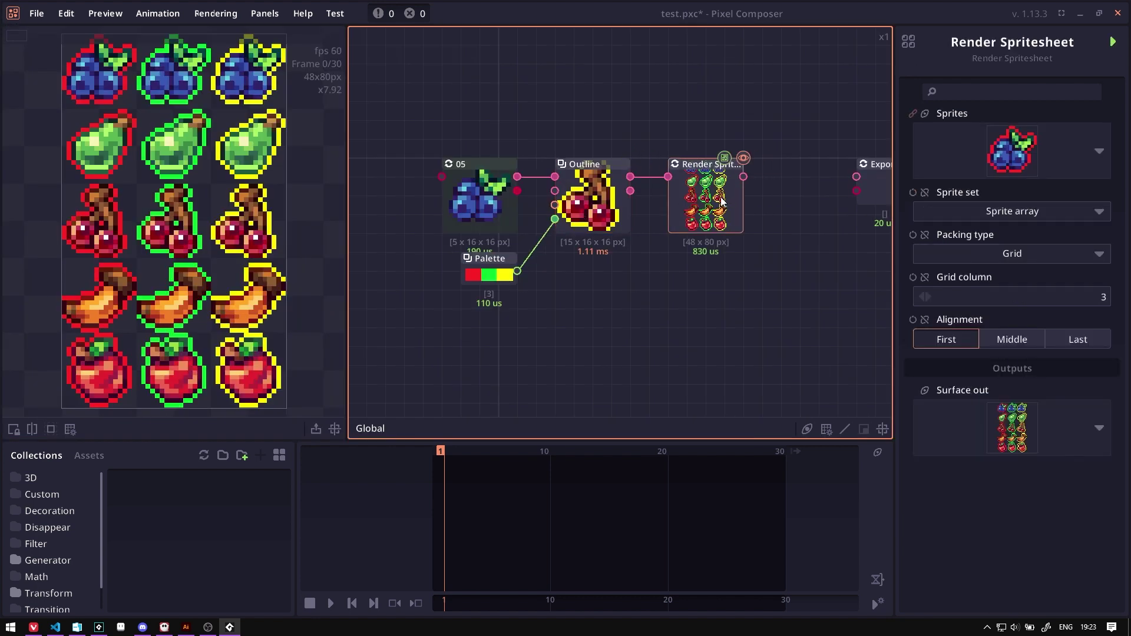